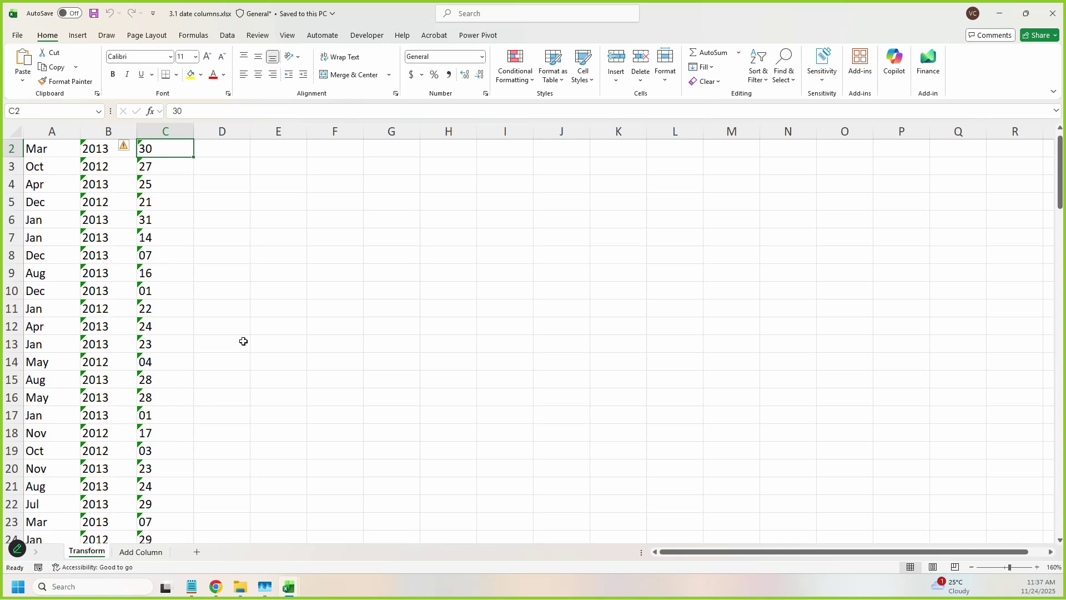
# Show the Add Column sheet from its first row and review the Month, Year and Date columns
pyautogui.click(141, 552)
pyautogui.scroll(6, 195, 385)
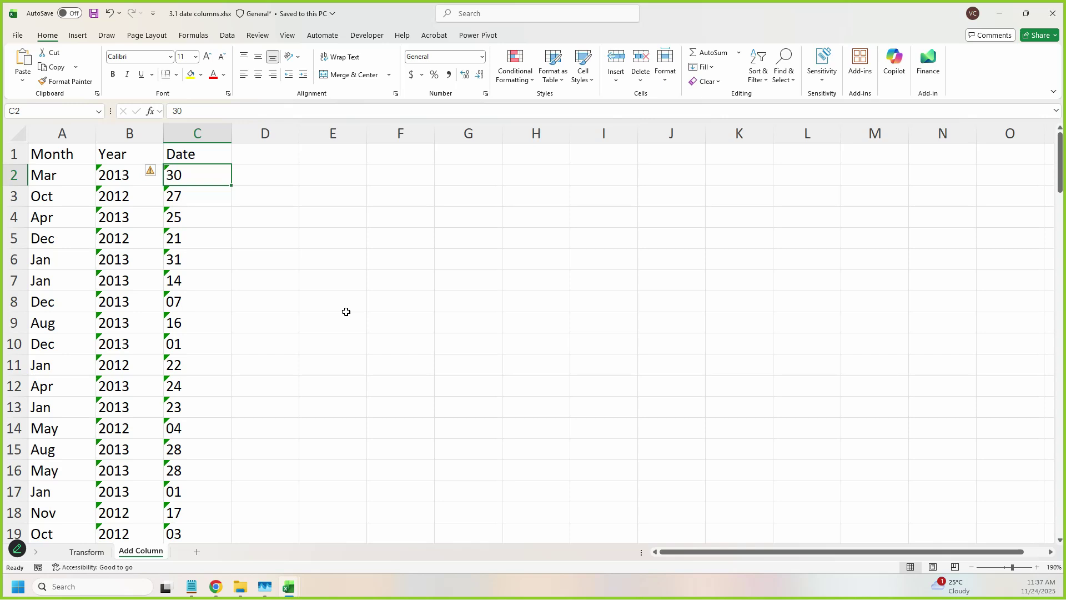
pyautogui.moveTo(510, 217)
pyautogui.mouseDown()
pyautogui.moveTo(489, 290)
pyautogui.moveTo(505, 173)
pyautogui.moveTo(462, 272)
pyautogui.moveTo(483, 300)
pyautogui.mouseUp()
pyautogui.click(504, 201)
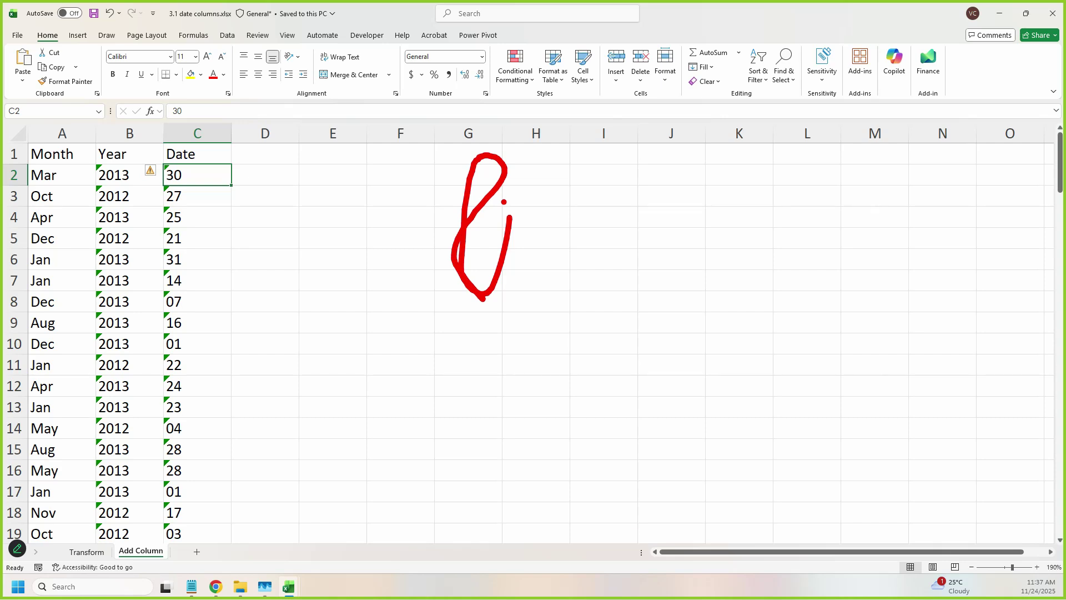
pyautogui.moveTo(253, 145)
pyautogui.mouseDown()
pyautogui.moveTo(30, 157)
pyautogui.moveTo(225, 91)
pyautogui.mouseUp()
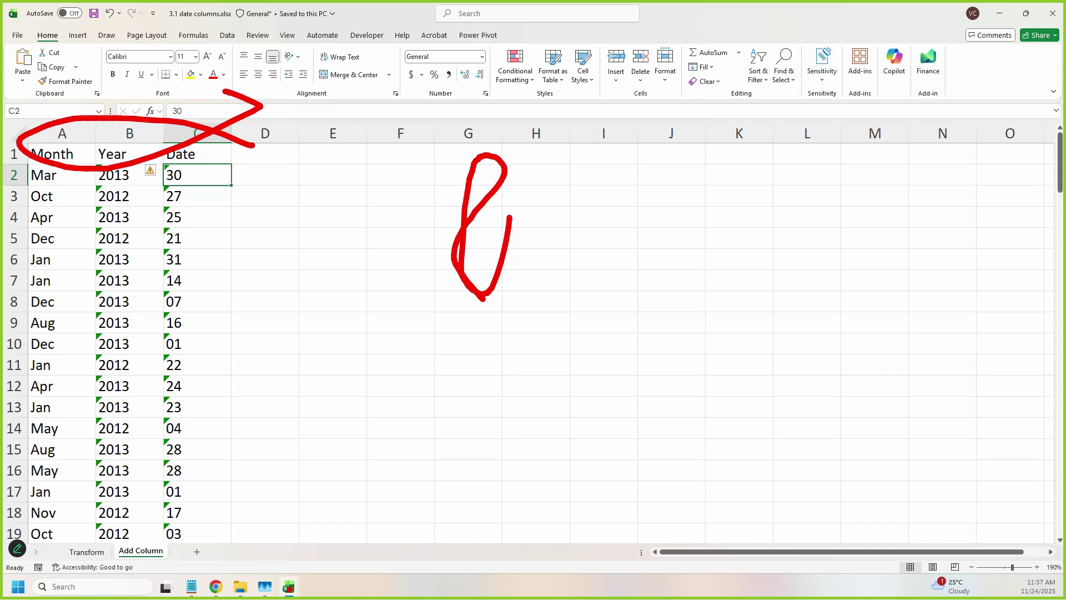
# Switch to Task Manager, examine the CPU and Memory performance entries, and return to the workbook
pyautogui.click(264, 586)
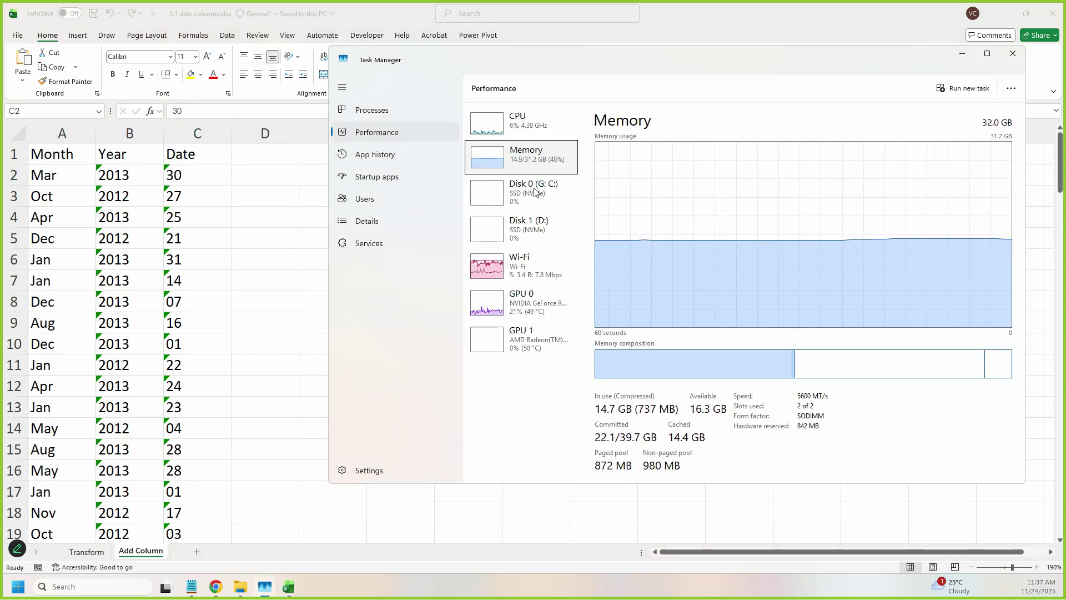
pyautogui.click(536, 136)
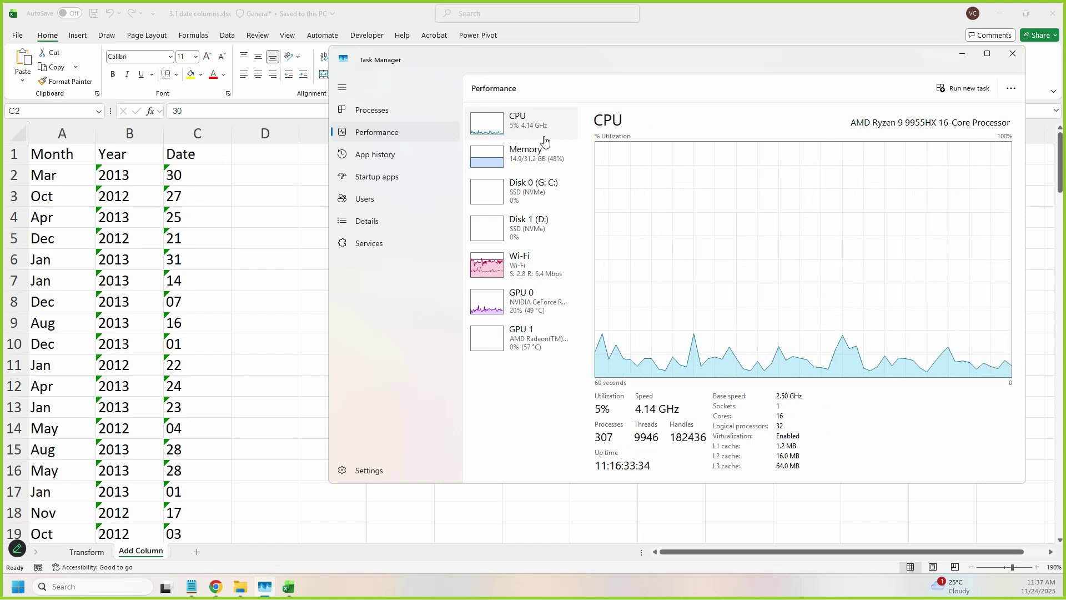
pyautogui.moveTo(466, 100); pyautogui.dragTo(573, 135)
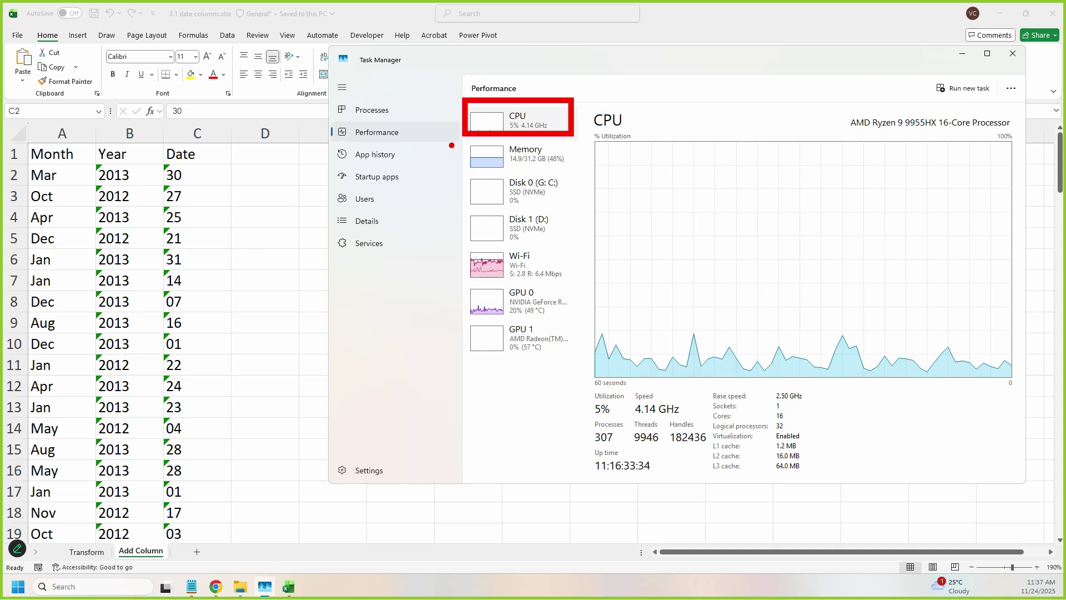
pyautogui.moveTo(214, 138)
pyautogui.mouseDown()
pyautogui.moveTo(300, 418)
pyautogui.moveTo(302, 548)
pyautogui.moveTo(294, 538)
pyautogui.mouseUp()
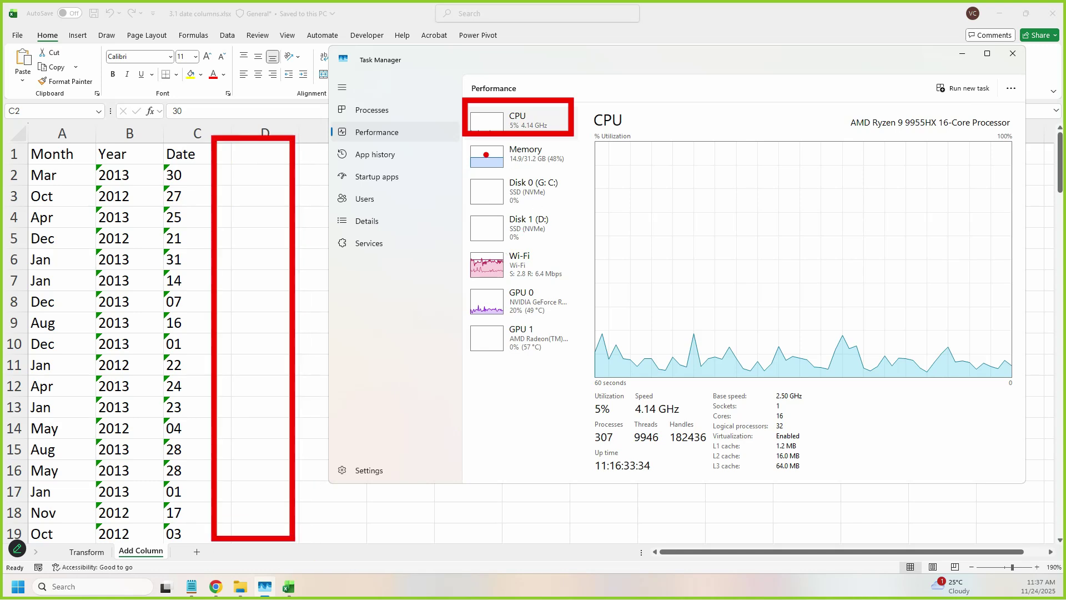
pyautogui.moveTo(454, 136); pyautogui.dragTo(580, 172)
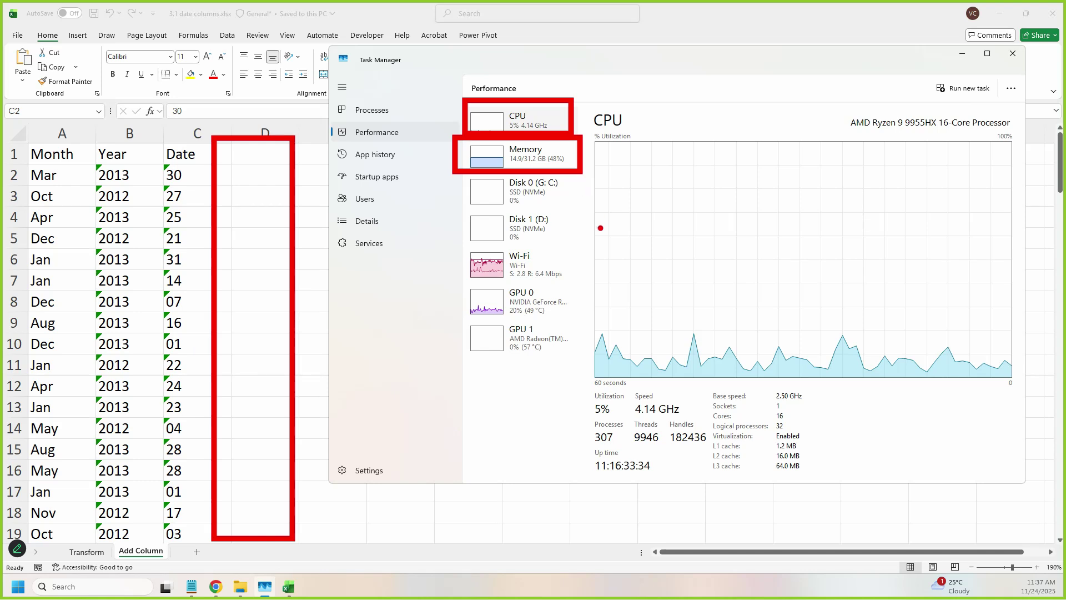
pyautogui.press('Escape')
pyautogui.click(234, 347)
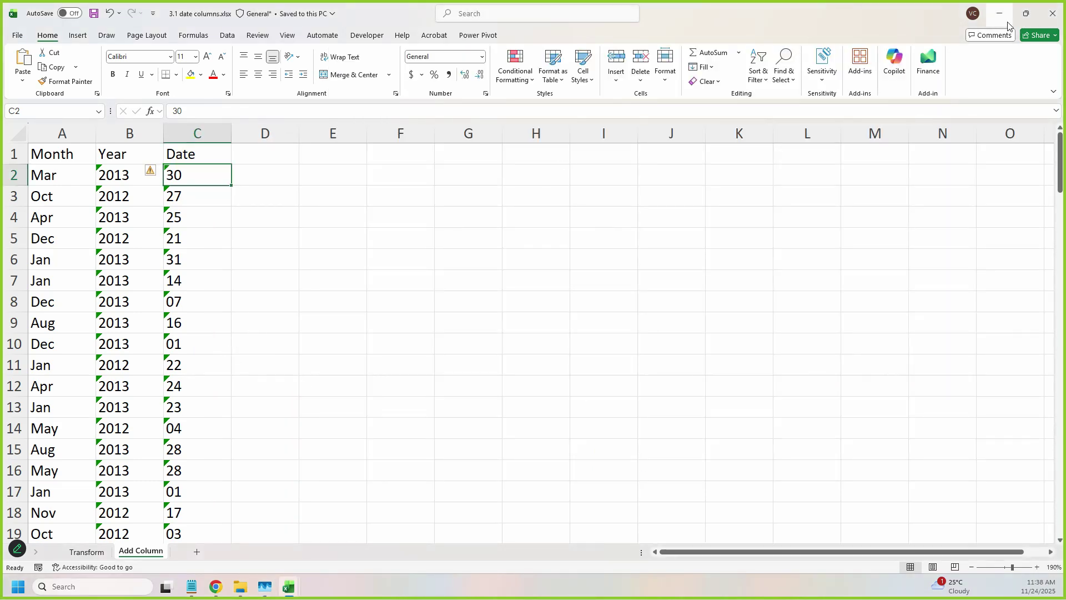
# Close the date columns workbook and open "3. Power Query- Merging Columns + Changing Column Format.xlsx" maximized, checking its Brief instructions sheet
pyautogui.click(1054, 14)
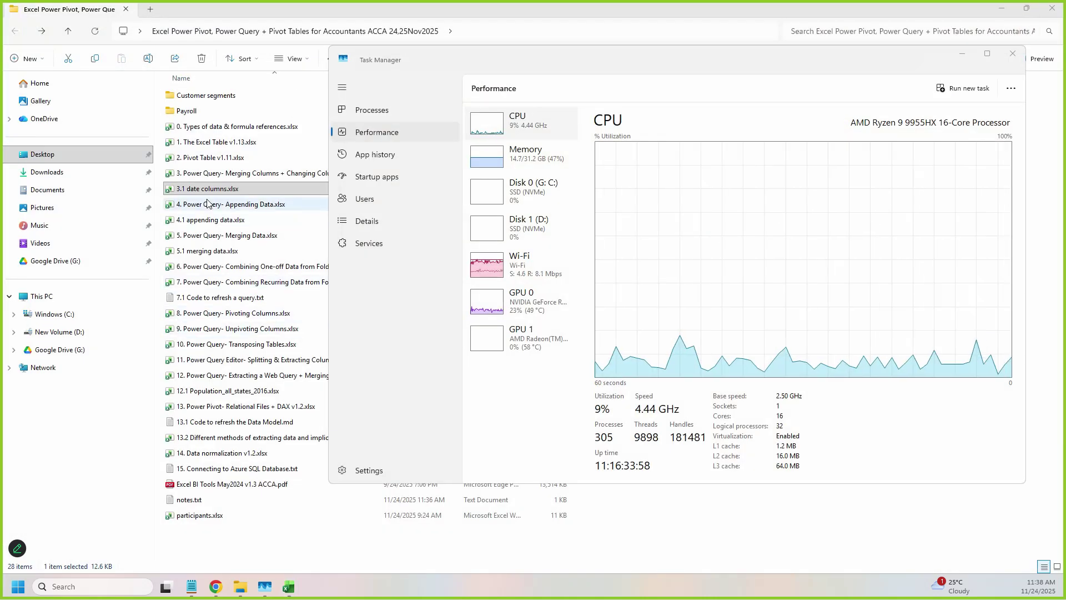
pyautogui.click(217, 175)
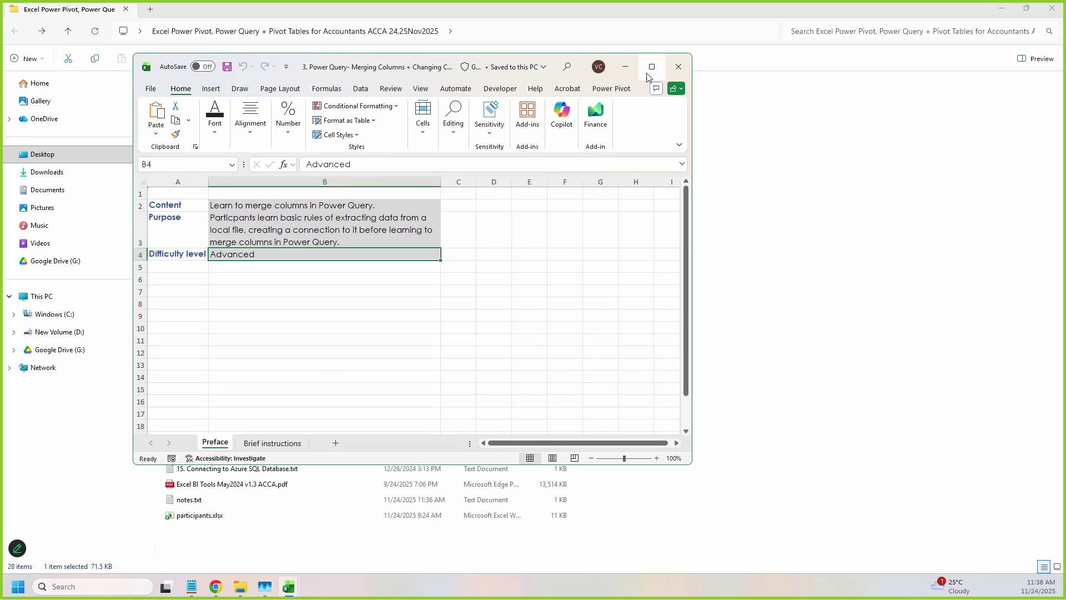
pyautogui.click(649, 69)
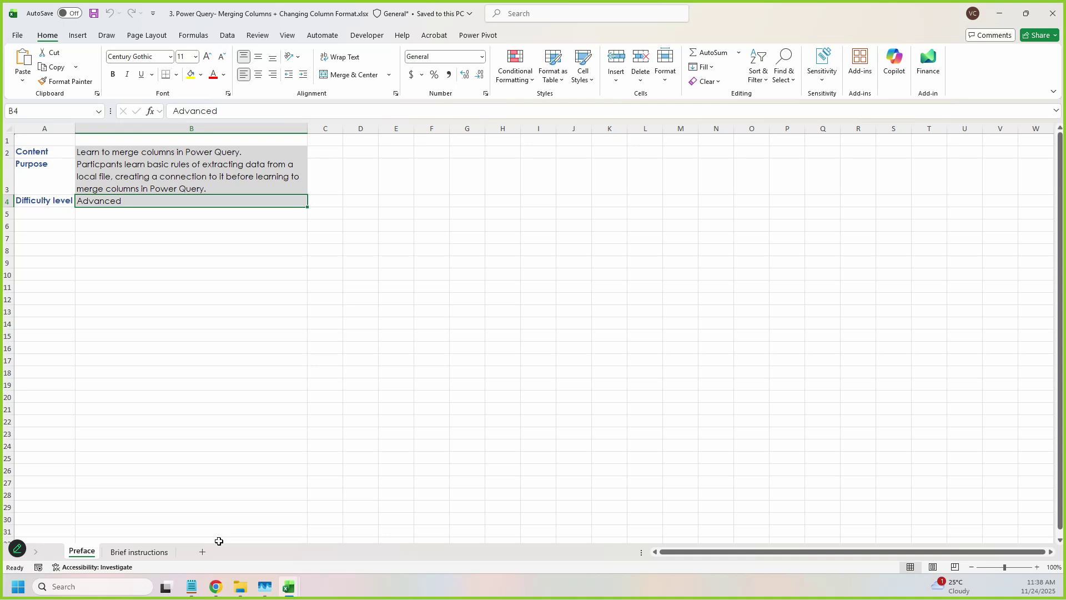
pyautogui.click(152, 553)
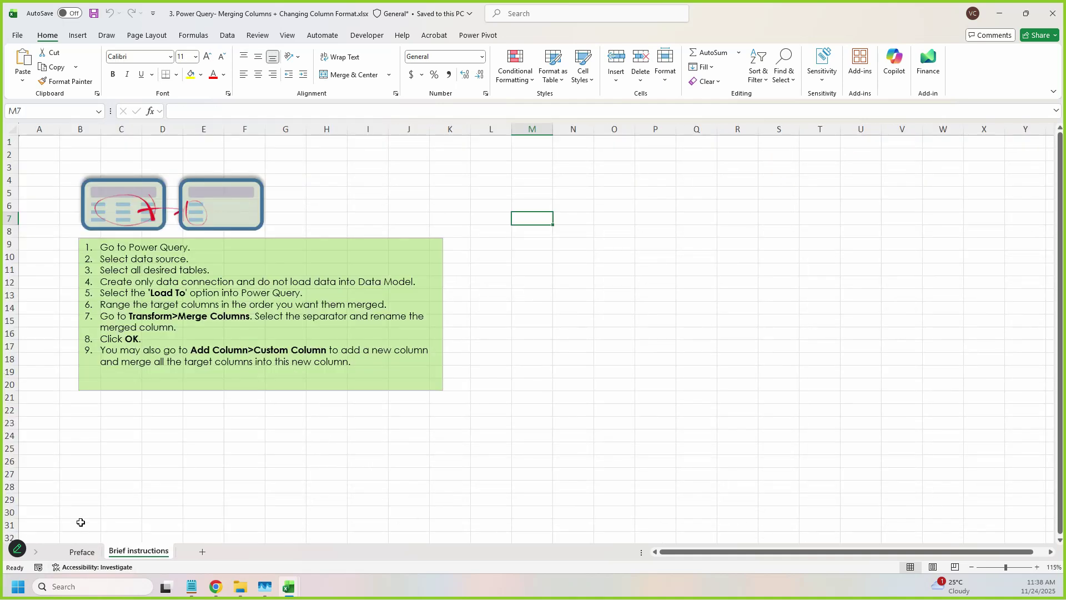
pyautogui.click(75, 555)
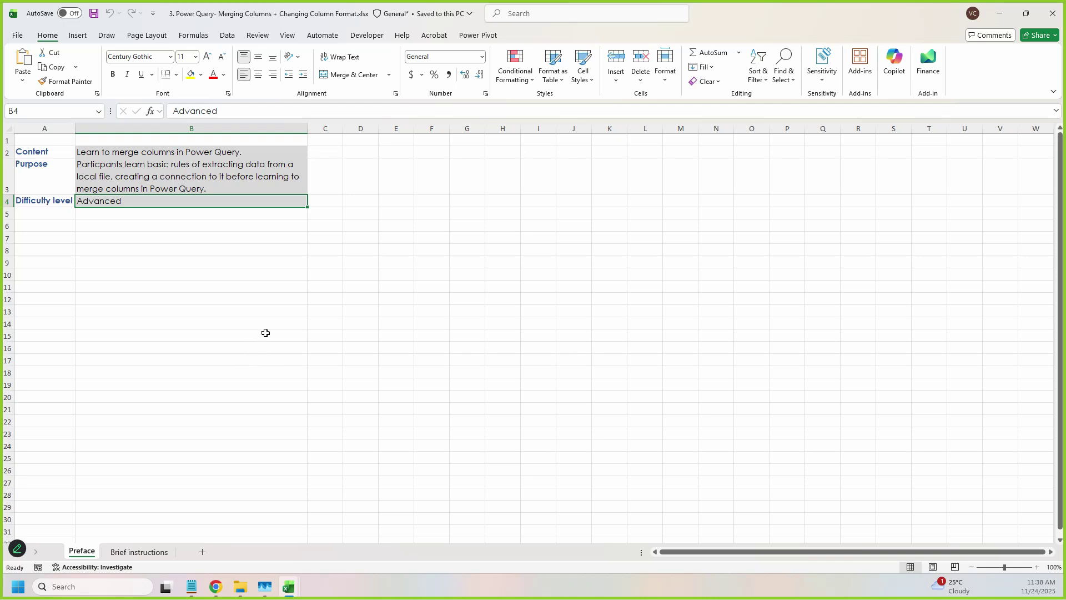
# Import "3.1 date columns.xlsx" as an Excel workbook data source from the Excel Power Pivot course folder on the Desktop
pyautogui.click(227, 37)
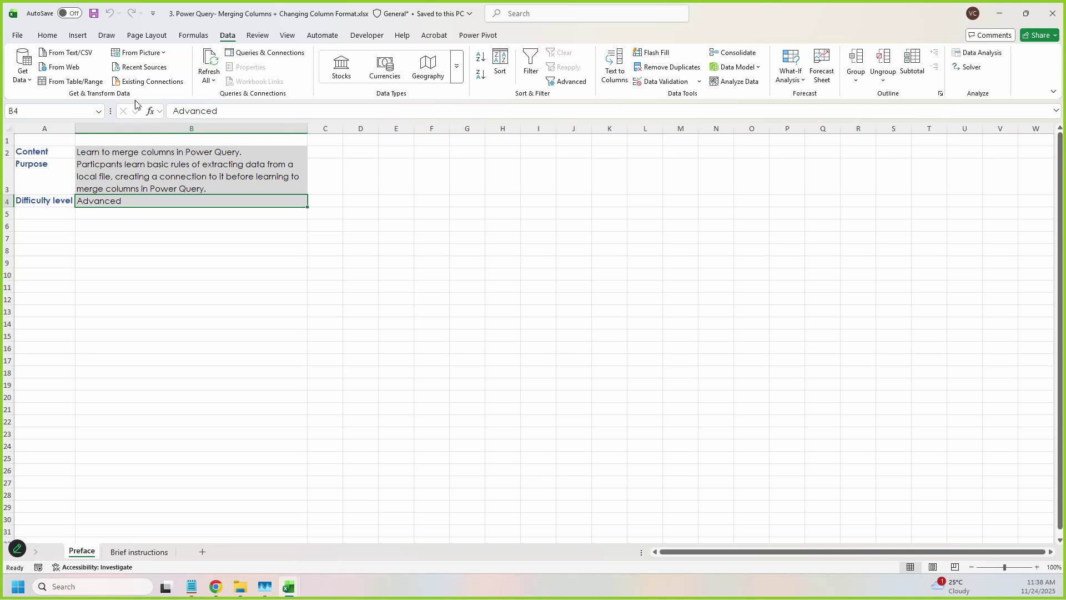
pyautogui.click(28, 80)
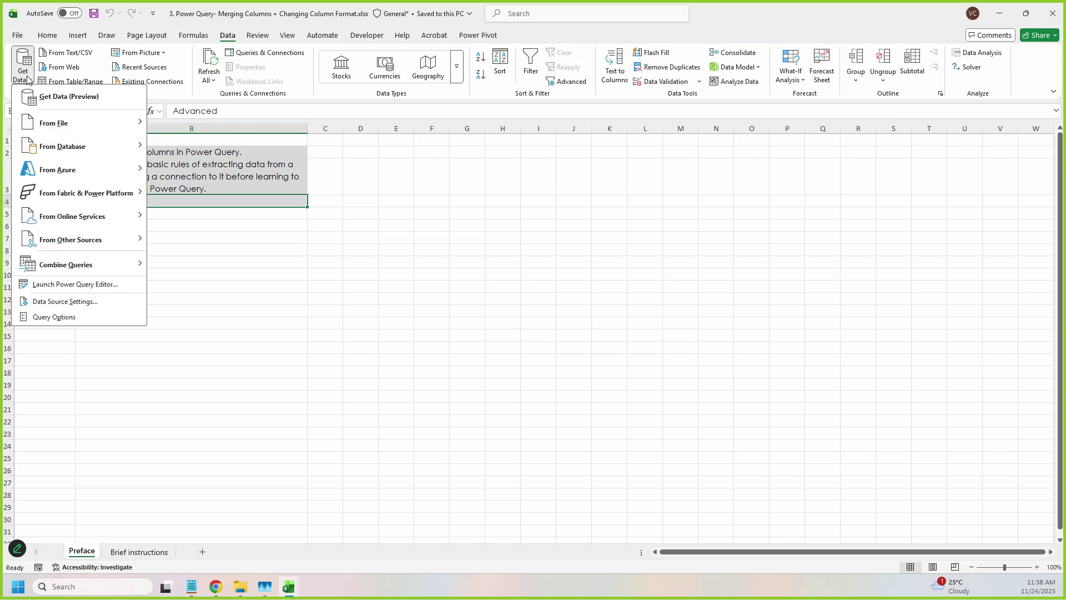
pyautogui.moveTo(84, 128)
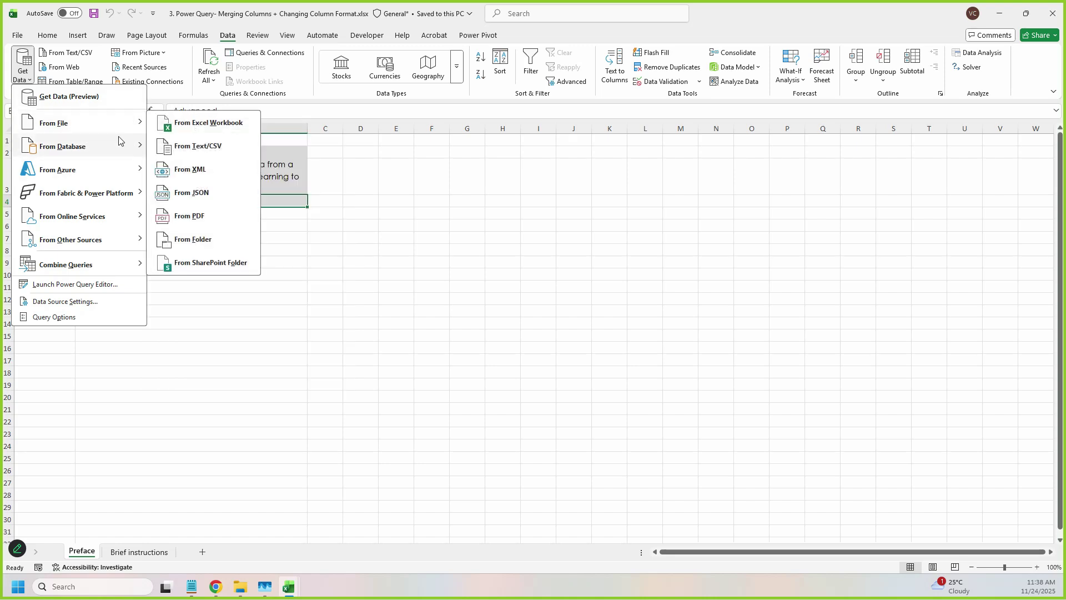
pyautogui.click(192, 150)
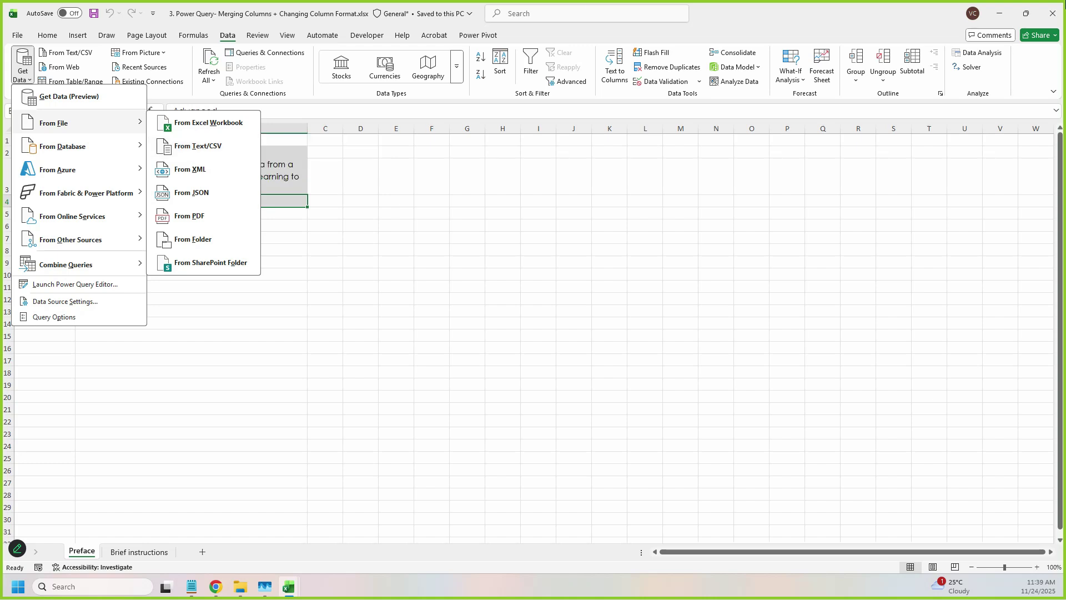
pyautogui.click(187, 131)
pyautogui.click(48, 149)
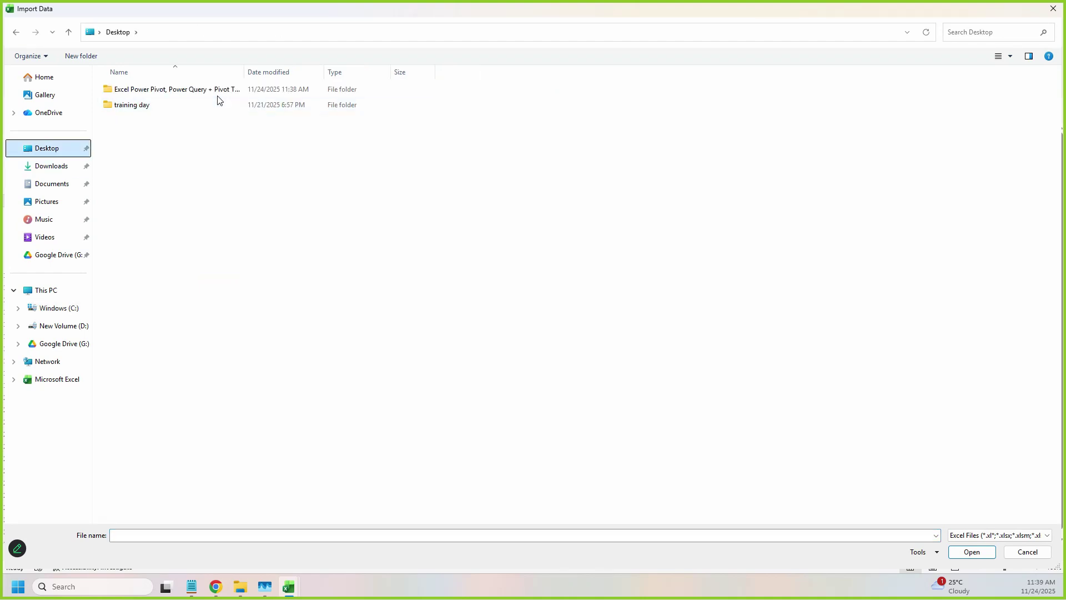
pyautogui.doubleClick(206, 90)
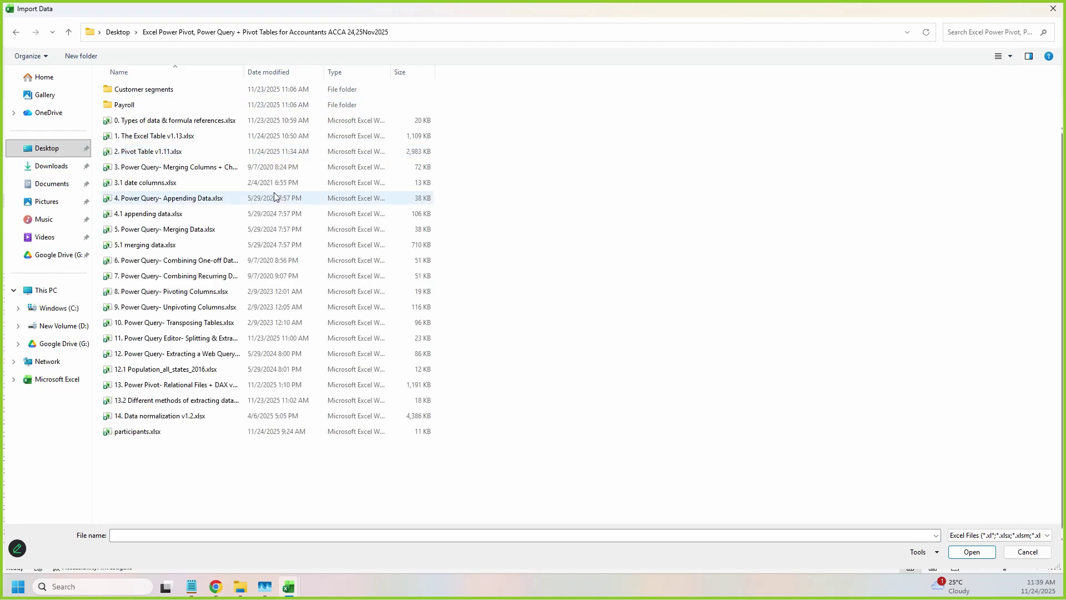
pyautogui.click(163, 183)
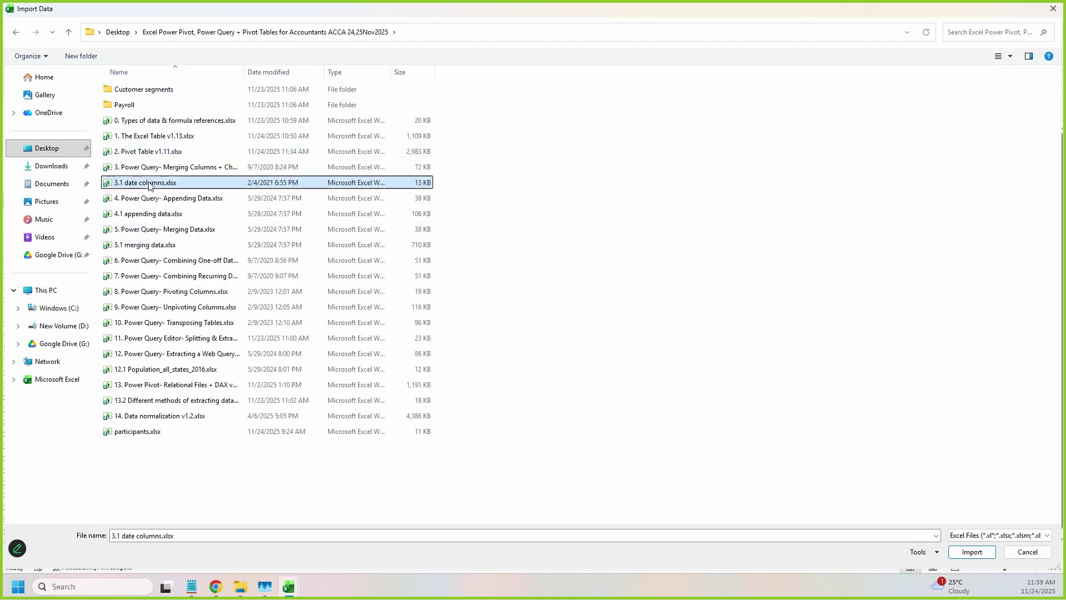
pyautogui.doubleClick(183, 185)
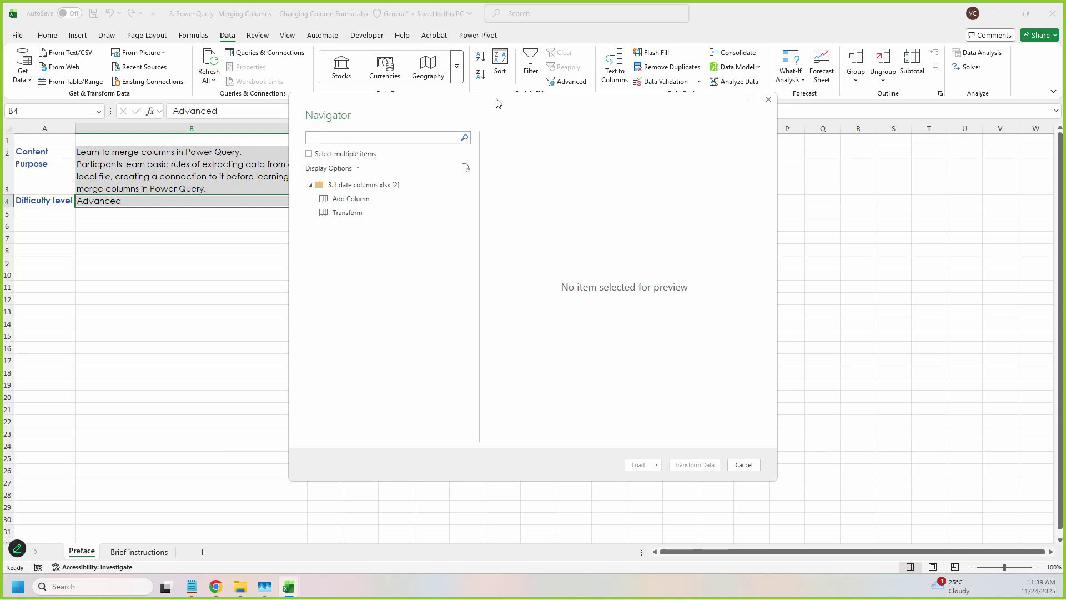
pyautogui.moveTo(465, 118); pyautogui.dragTo(317, 131)
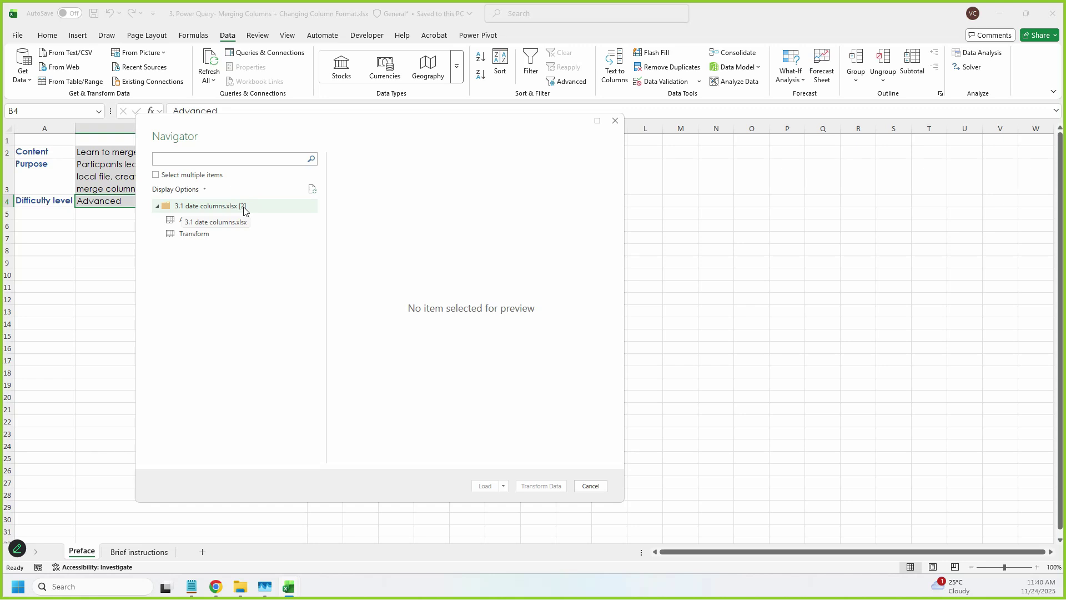
pyautogui.moveTo(257, 124); pyautogui.dragTo(276, 113)
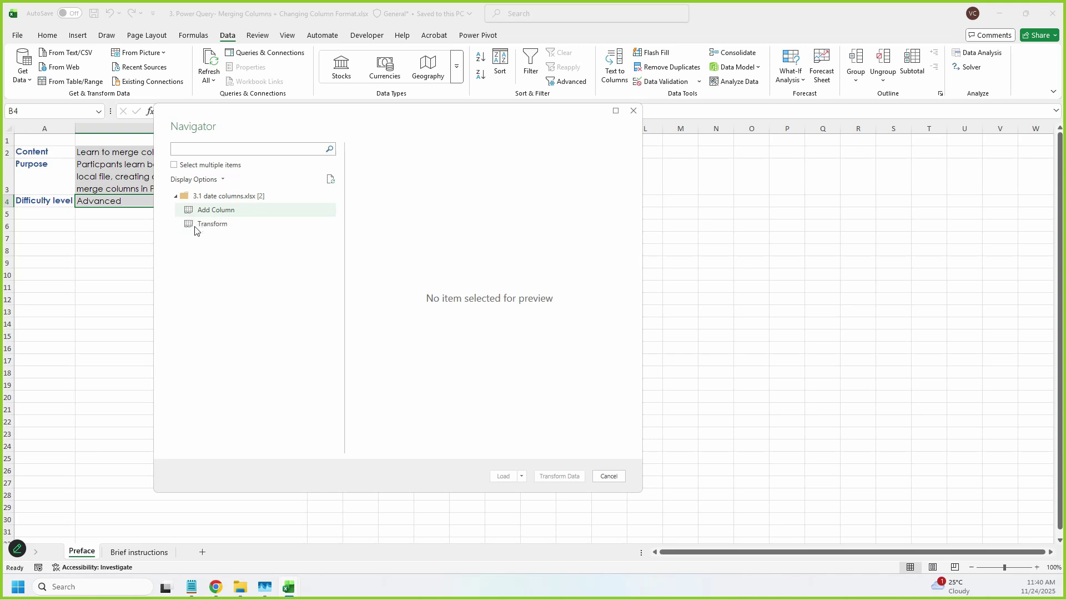
pyautogui.moveTo(190, 212); pyautogui.dragTo(190, 215)
pyautogui.hotkey('ctrl', '1')
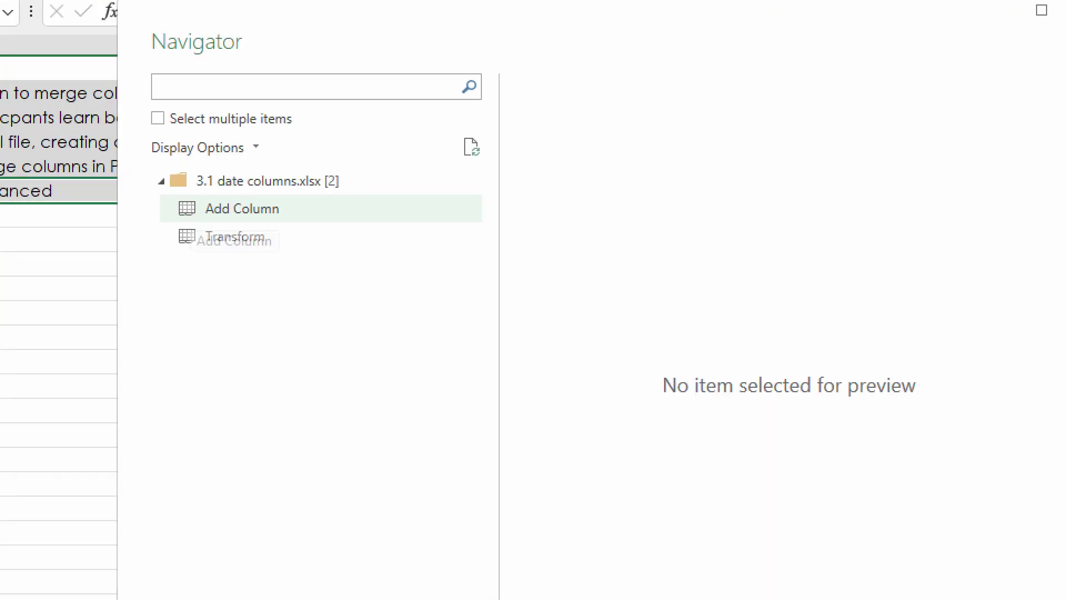
pyautogui.click(174, 209)
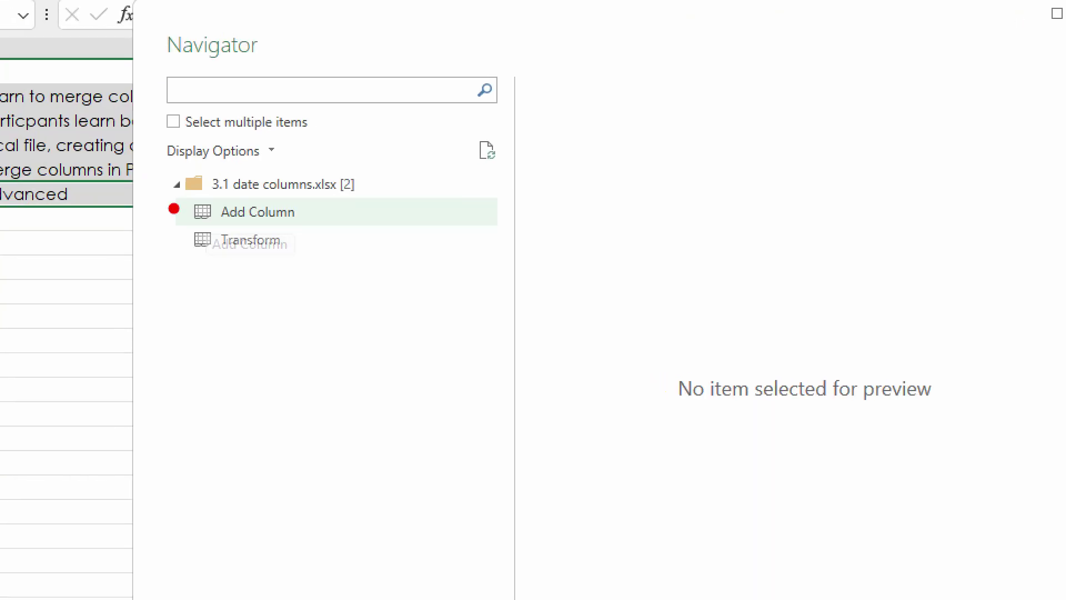
pyautogui.click(200, 225)
pyautogui.click(201, 253)
pyautogui.moveTo(191, 240); pyautogui.dragTo(196, 247)
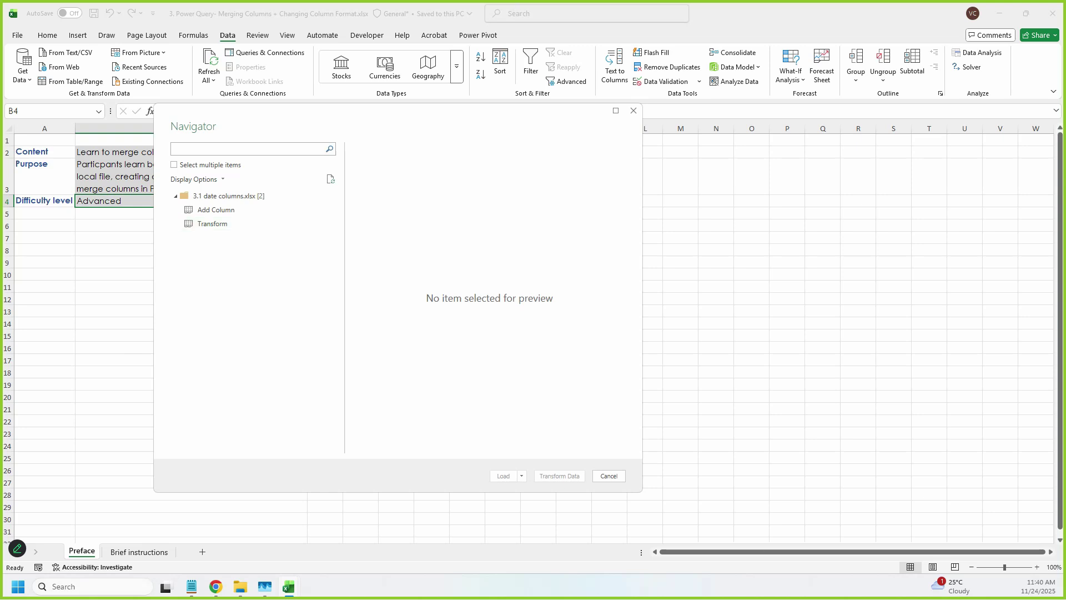
# Enable selecting multiple items and select both the Add Column and Transform sheets, previewing the Transform data
pyautogui.click(175, 165)
pyautogui.click(187, 210)
pyautogui.click(188, 226)
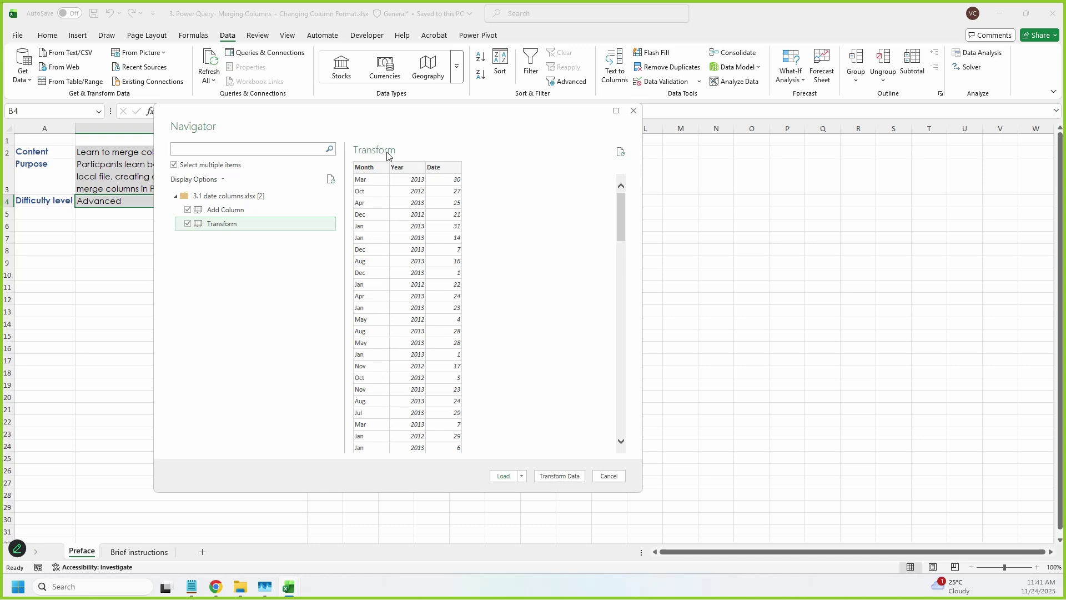
pyautogui.moveTo(351, 133); pyautogui.dragTo(412, 162)
pyautogui.moveTo(171, 215); pyautogui.dragTo(261, 244)
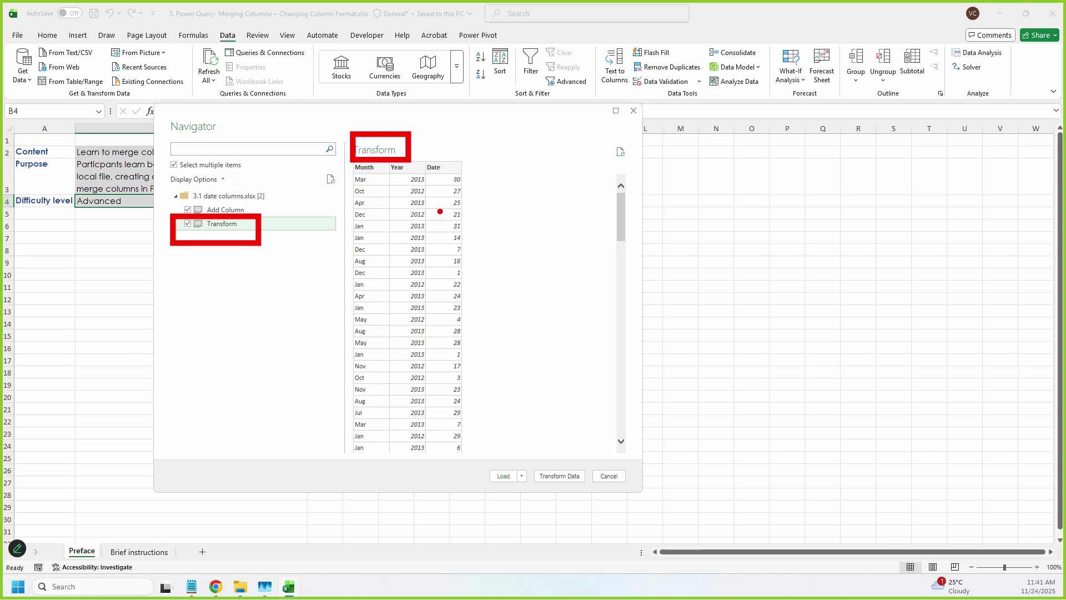
pyautogui.press('Escape')
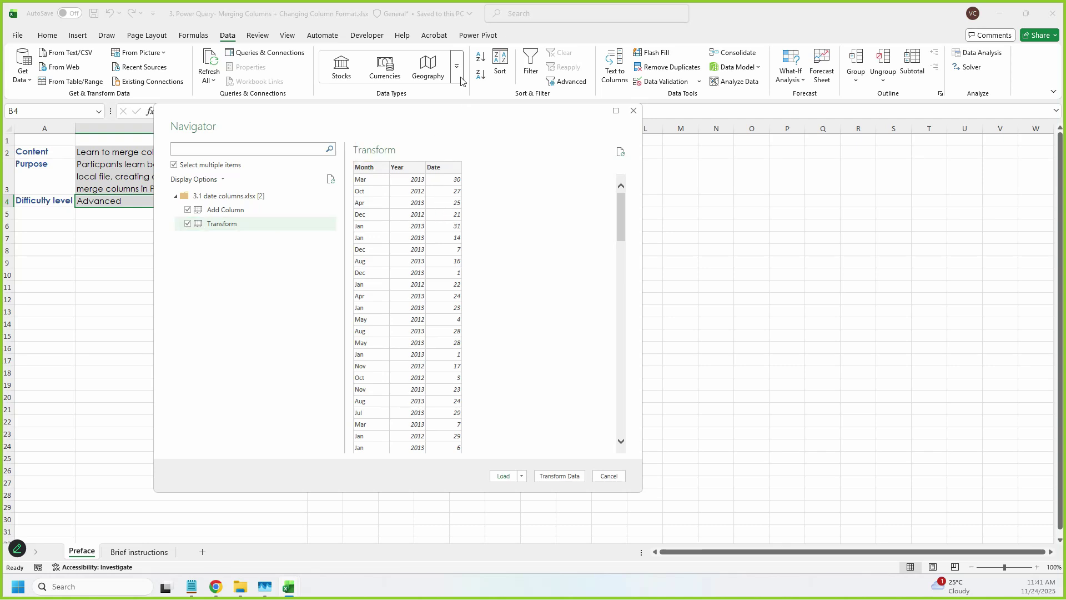
# Switch to notes.txt in Notepad and review the extract, transform, load lines of the notes
pyautogui.moveTo(483, 120); pyautogui.dragTo(468, 59)
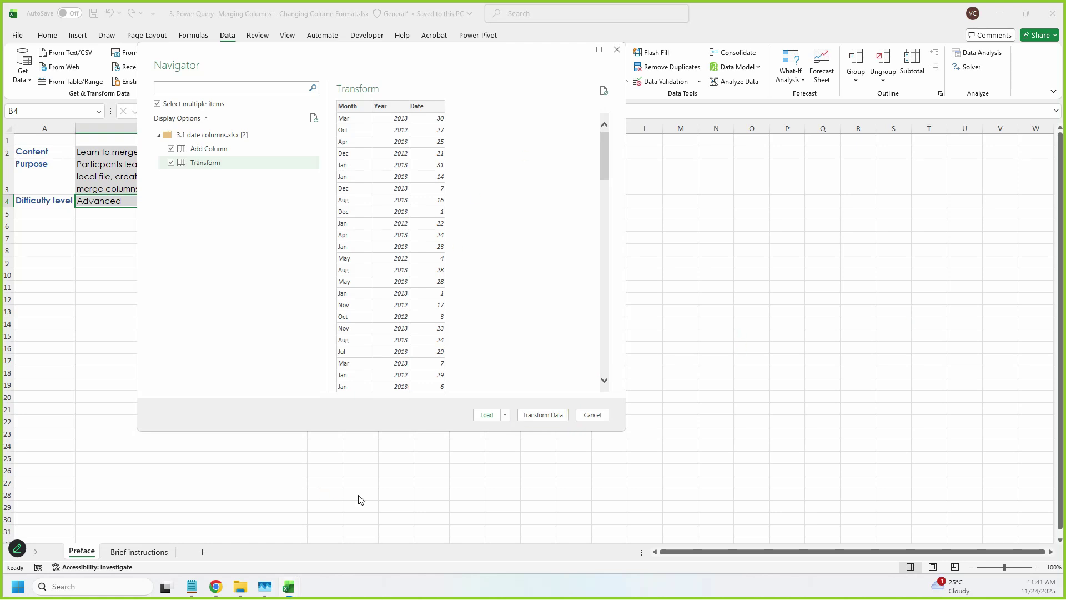
pyautogui.click(271, 558)
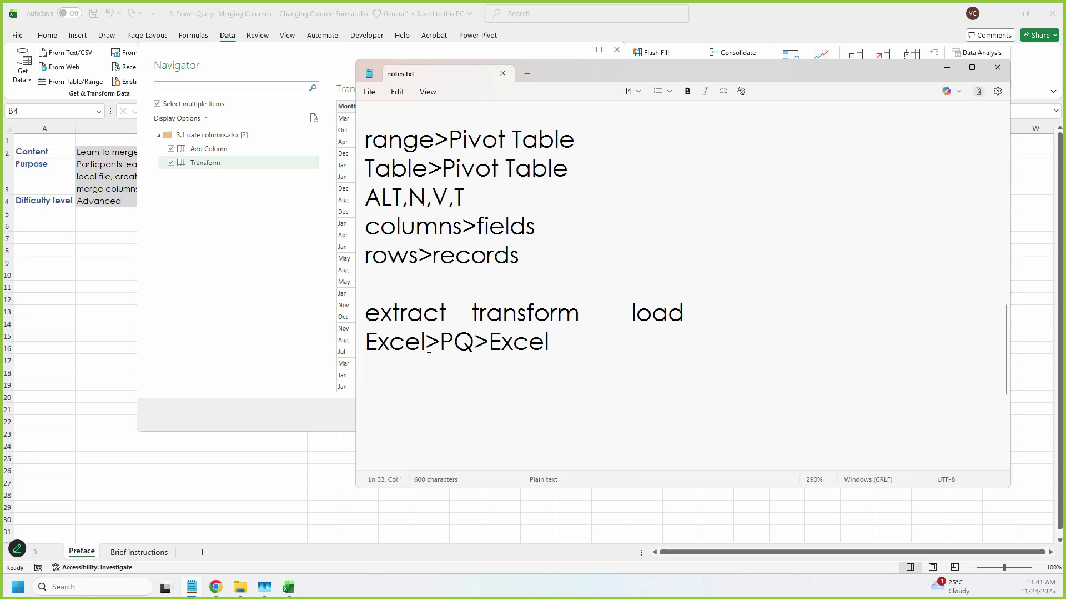
pyautogui.moveTo(364, 326)
pyautogui.mouseDown()
pyautogui.moveTo(494, 386)
pyautogui.moveTo(507, 356)
pyautogui.moveTo(516, 358)
pyautogui.moveTo(466, 372)
pyautogui.mouseUp()
pyautogui.press('Escape')
pyautogui.moveTo(347, 292); pyautogui.dragTo(457, 340)
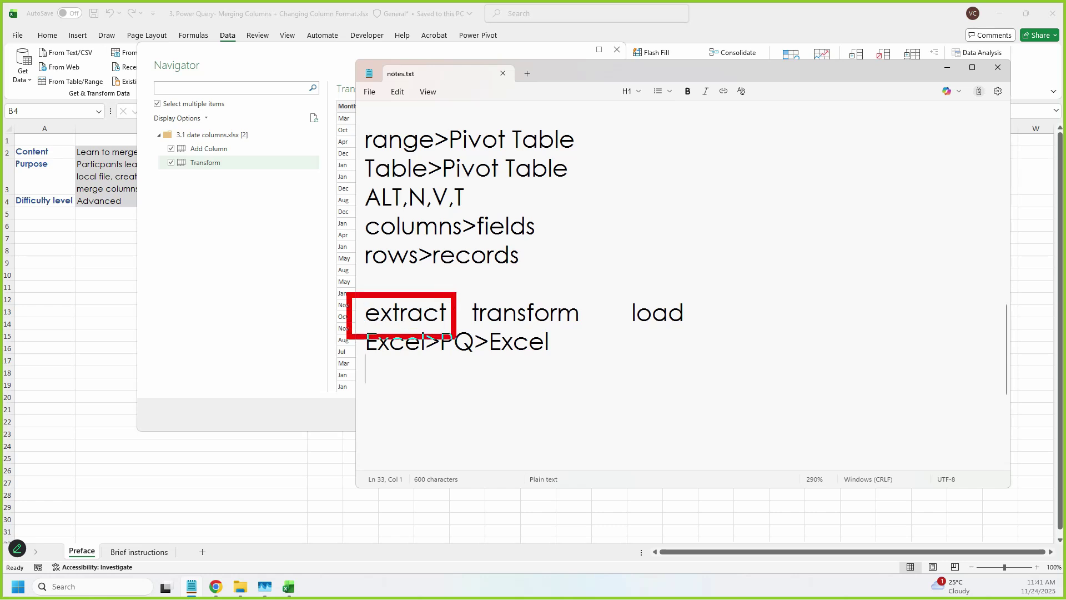
pyautogui.moveTo(470, 281)
pyautogui.mouseDown()
pyautogui.moveTo(555, 348)
pyautogui.moveTo(590, 335)
pyautogui.mouseUp()
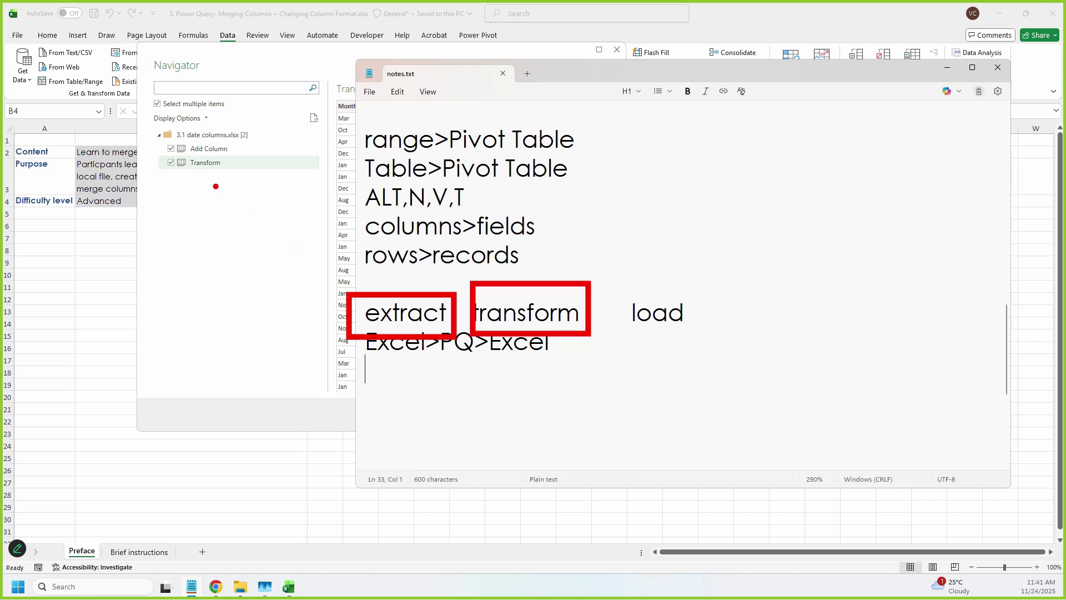
pyautogui.moveTo(609, 279); pyautogui.dragTo(717, 329)
pyautogui.press('Escape')
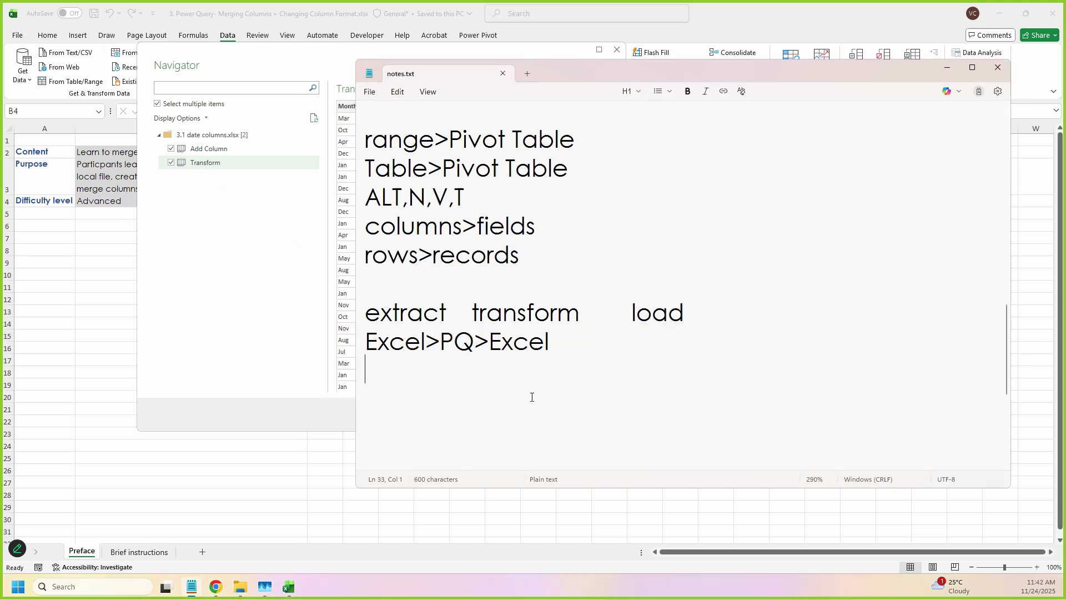
pyautogui.hotkey('ctrl', '2')
pyautogui.moveTo(346, 322); pyautogui.dragTo(429, 379)
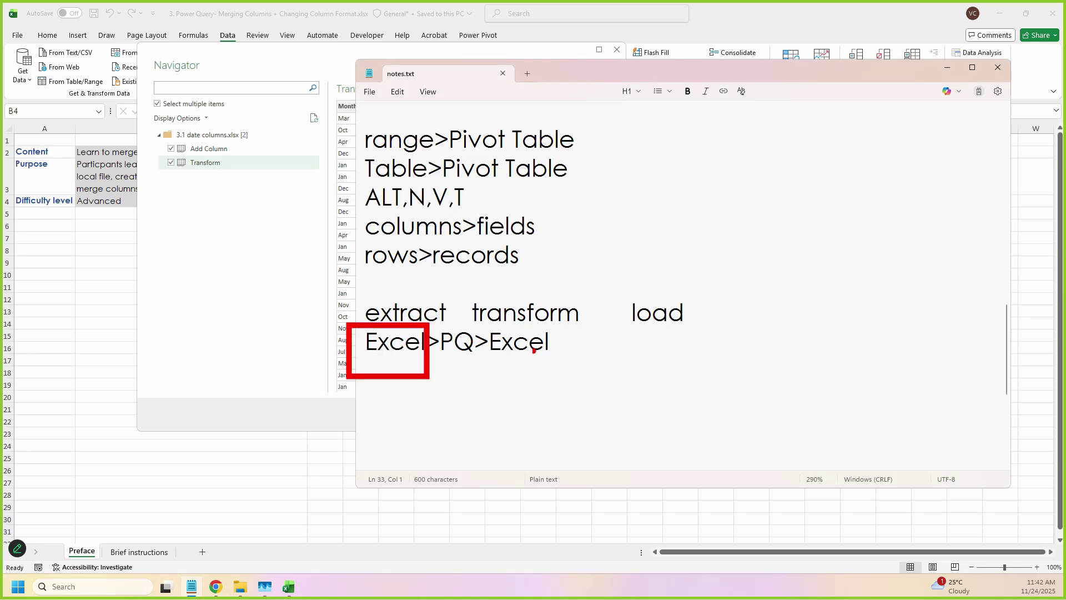
pyautogui.moveTo(503, 360); pyautogui.dragTo(555, 365)
pyautogui.moveTo(484, 315)
pyautogui.mouseDown()
pyautogui.moveTo(495, 337)
pyautogui.moveTo(524, 318)
pyautogui.moveTo(571, 360)
pyautogui.moveTo(486, 362)
pyautogui.mouseUp()
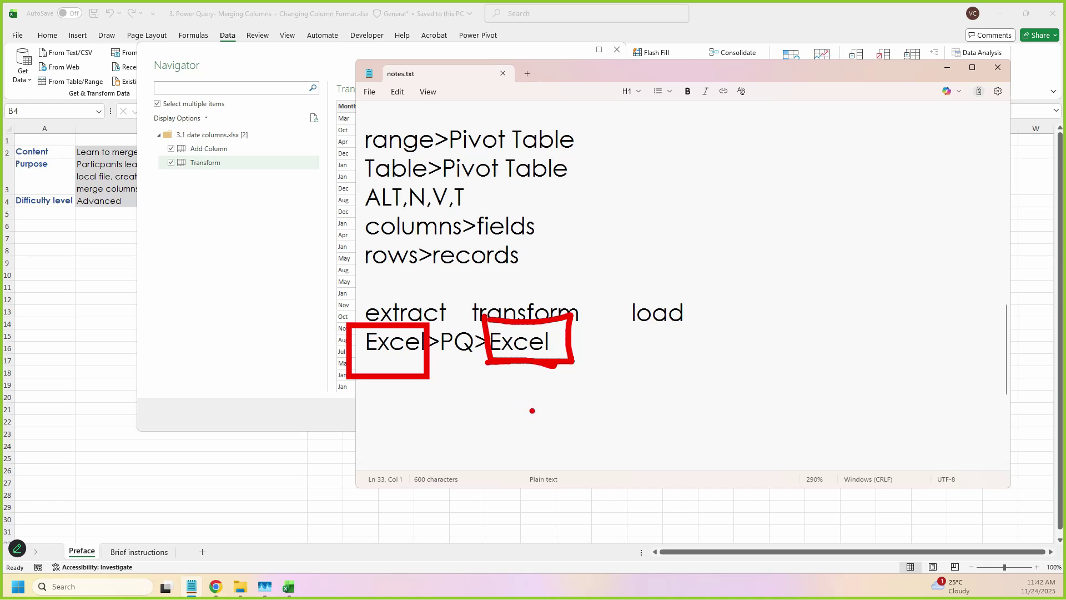
pyautogui.moveTo(414, 352)
pyautogui.mouseDown()
pyautogui.moveTo(414, 367)
pyautogui.moveTo(531, 364)
pyautogui.mouseUp()
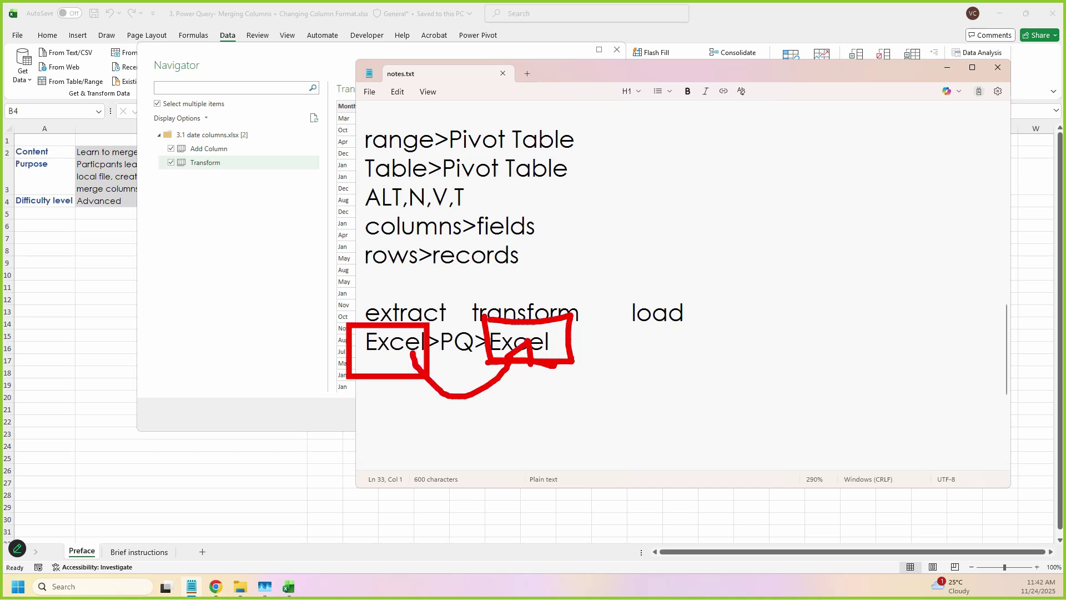
pyautogui.press('Escape')
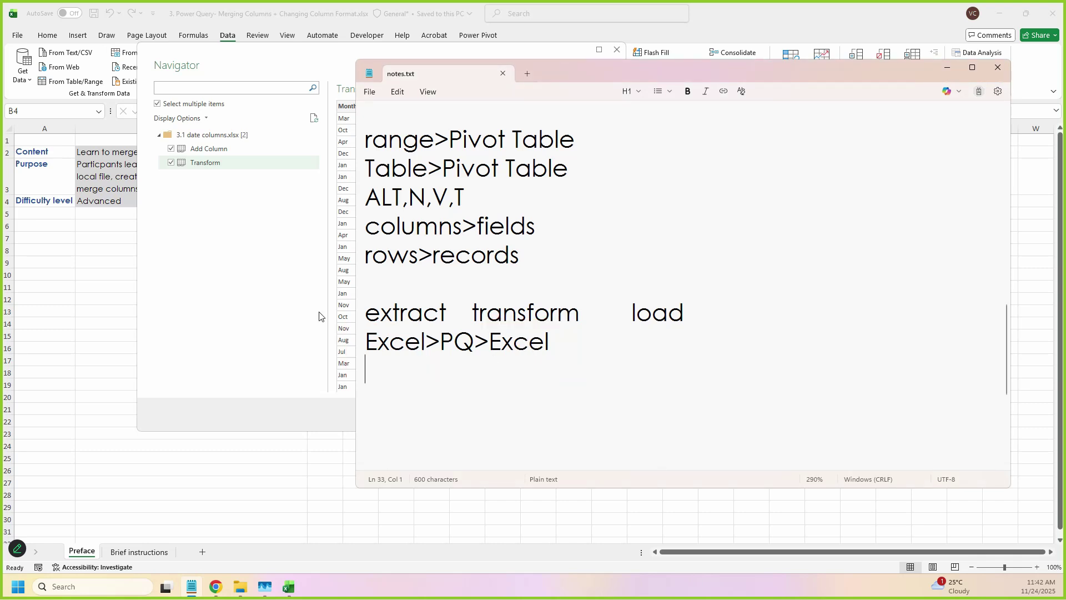
pyautogui.click(321, 316)
pyautogui.hotkey('ctrl', '2')
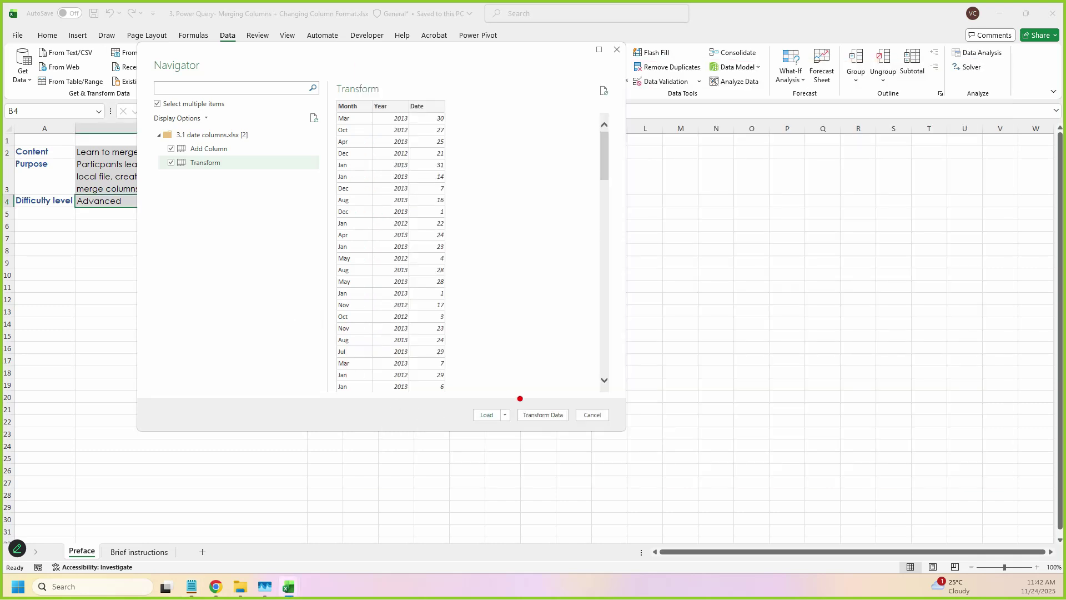
pyautogui.moveTo(514, 395)
pyautogui.mouseDown()
pyautogui.moveTo(575, 439)
pyautogui.moveTo(552, 415)
pyautogui.moveTo(567, 389)
pyautogui.moveTo(574, 466)
pyautogui.mouseUp()
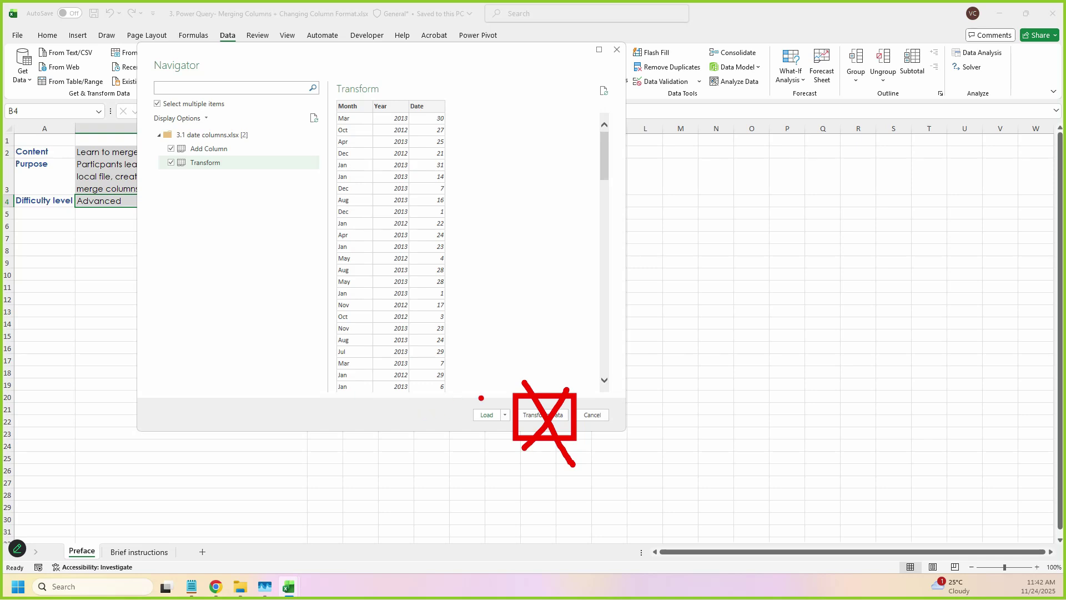
pyautogui.moveTo(495, 397)
pyautogui.mouseDown()
pyautogui.moveTo(520, 442)
pyautogui.moveTo(532, 437)
pyautogui.mouseUp()
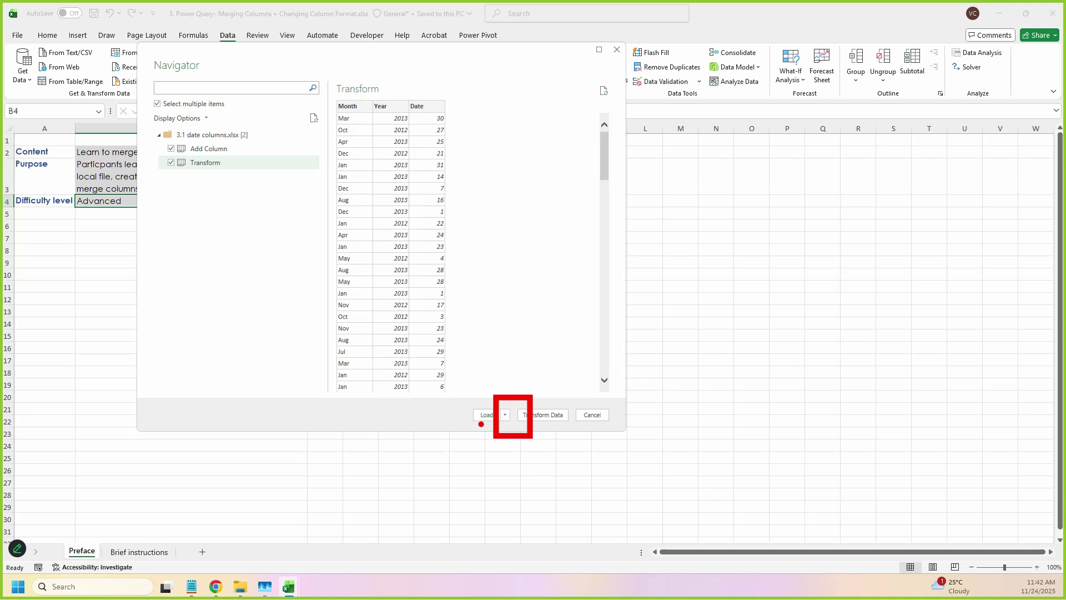
# Review the word "load" in the extract, transform, load line of notes.txt in Notepad, and return to the Navigator in Excel
pyautogui.click(192, 587)
pyautogui.moveTo(637, 311); pyautogui.dragTo(711, 316)
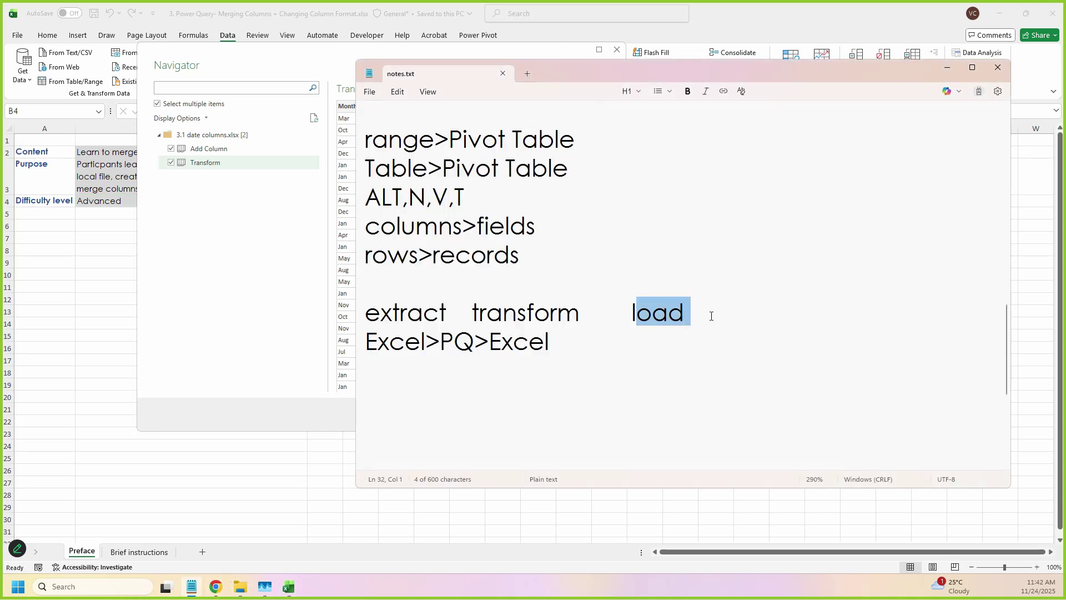
pyautogui.click(262, 323)
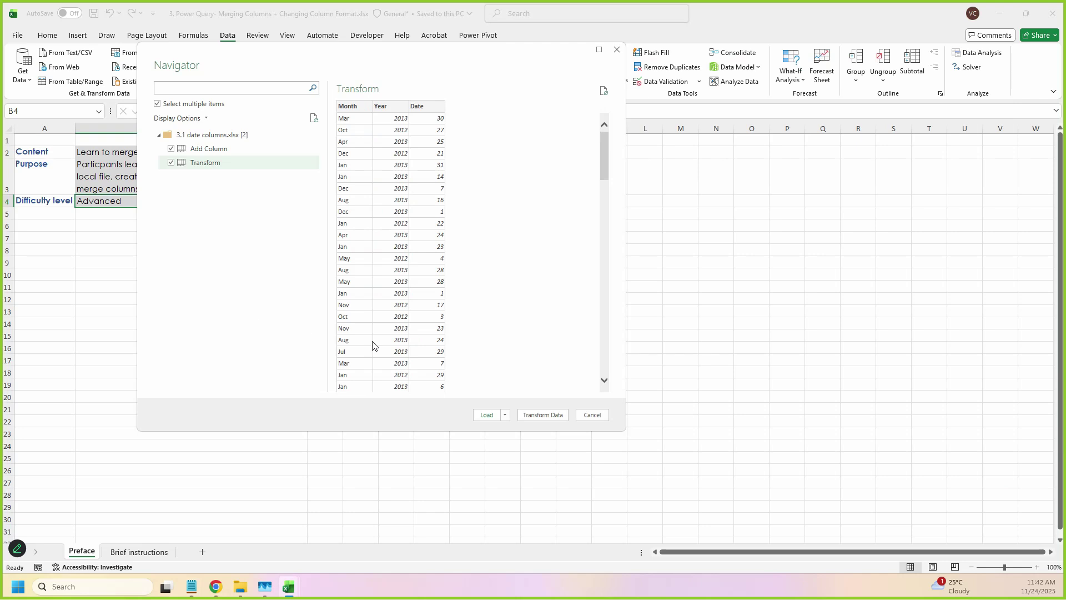
# Choose Load To for the selected Add Column and Transform sheets and reposition the Import Data dialog
pyautogui.click(506, 416)
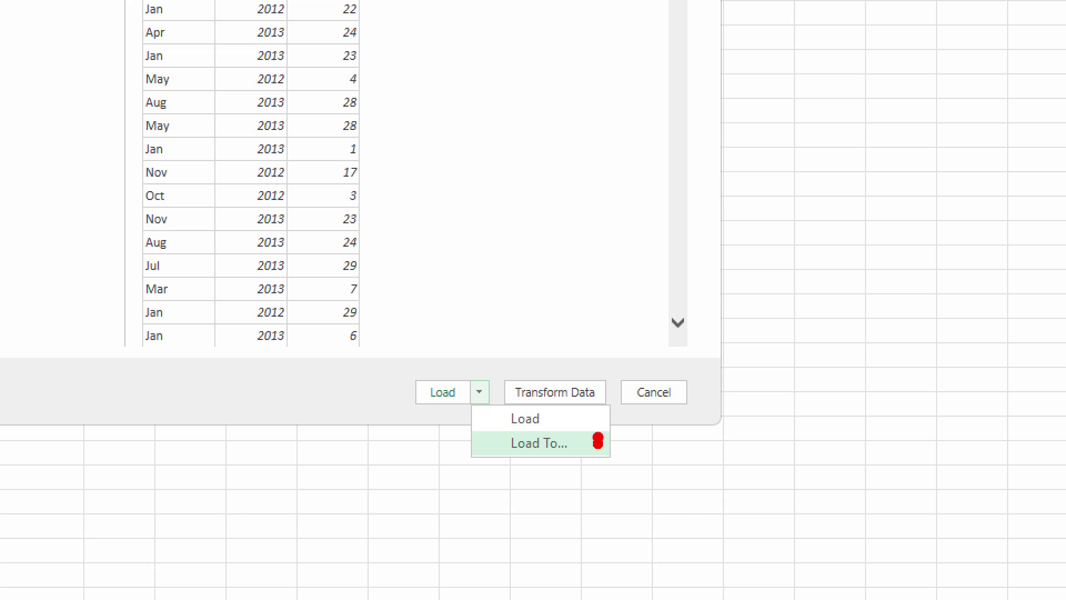
pyautogui.click(597, 441)
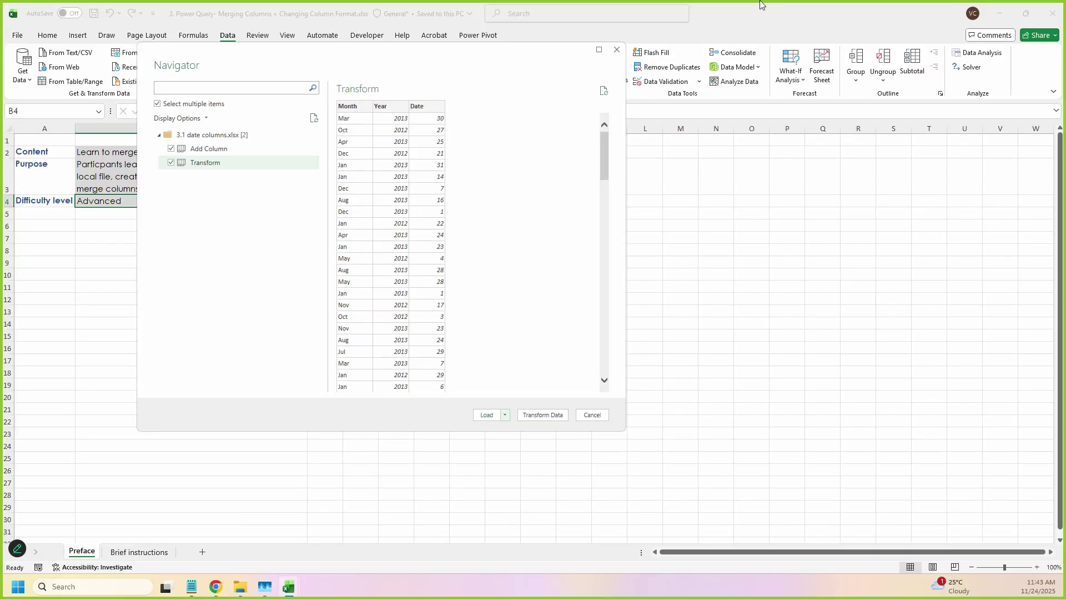
pyautogui.click(506, 414)
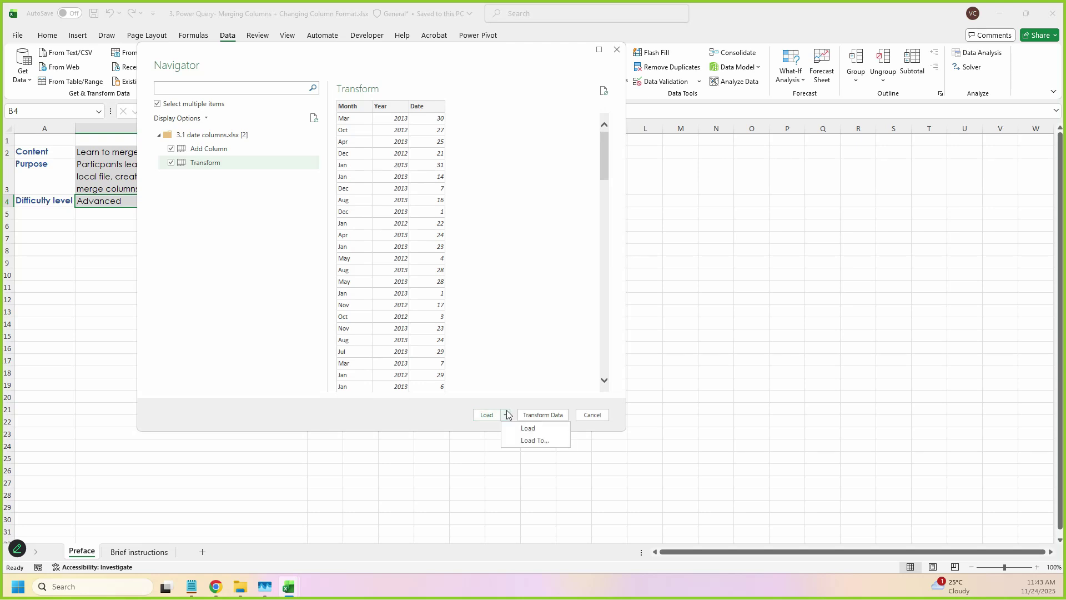
pyautogui.click(550, 442)
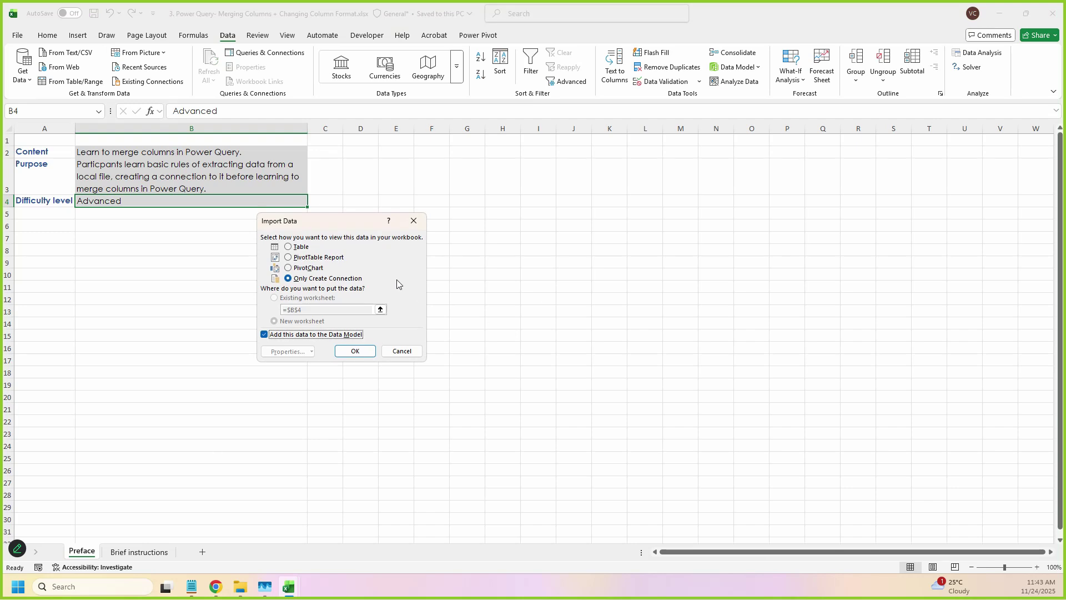
pyautogui.moveTo(349, 225); pyautogui.dragTo(307, 173)
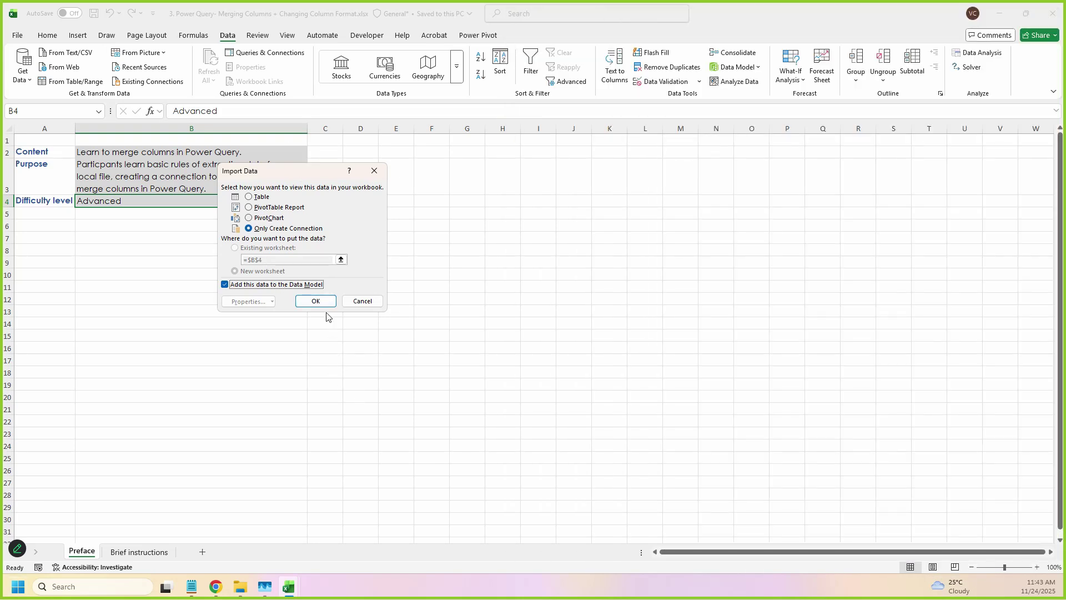
# Import both sheets as Only Create Connection, without adding the data to the Data Model
pyautogui.click(248, 196)
pyautogui.click(249, 229)
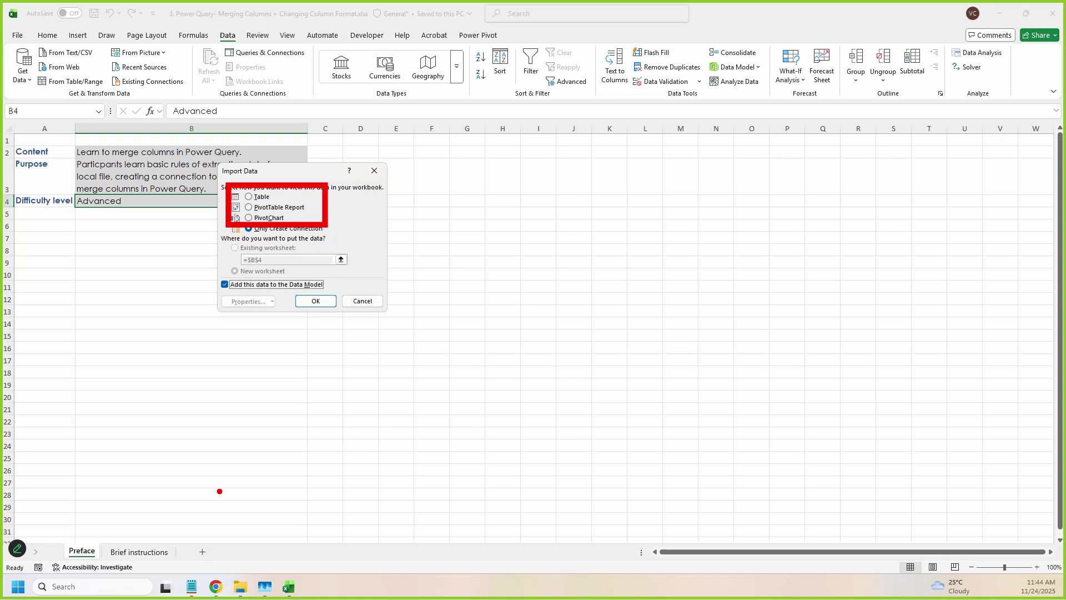
pyautogui.moveTo(216, 277)
pyautogui.mouseDown()
pyautogui.moveTo(228, 273)
pyautogui.moveTo(234, 292)
pyautogui.moveTo(218, 296)
pyautogui.moveTo(215, 277)
pyautogui.mouseUp()
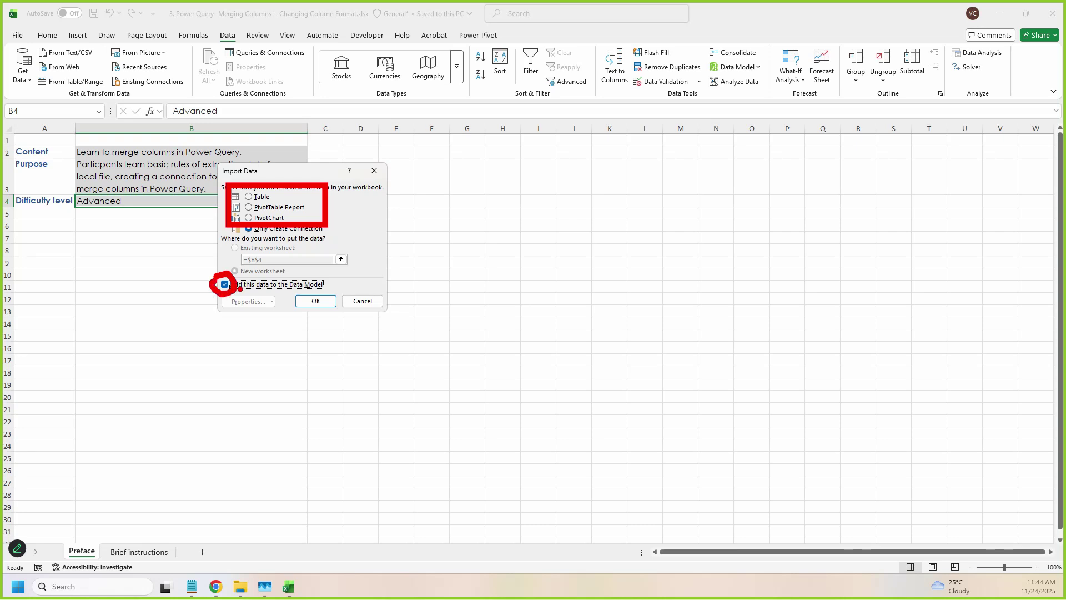
pyautogui.press('Escape')
pyautogui.click(231, 286)
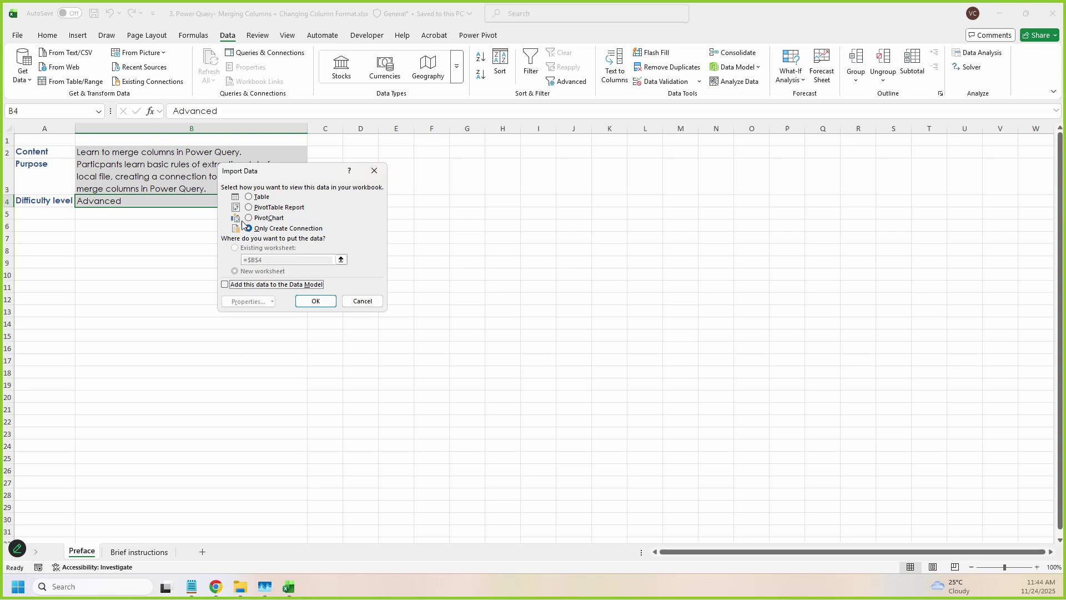
pyautogui.click(316, 302)
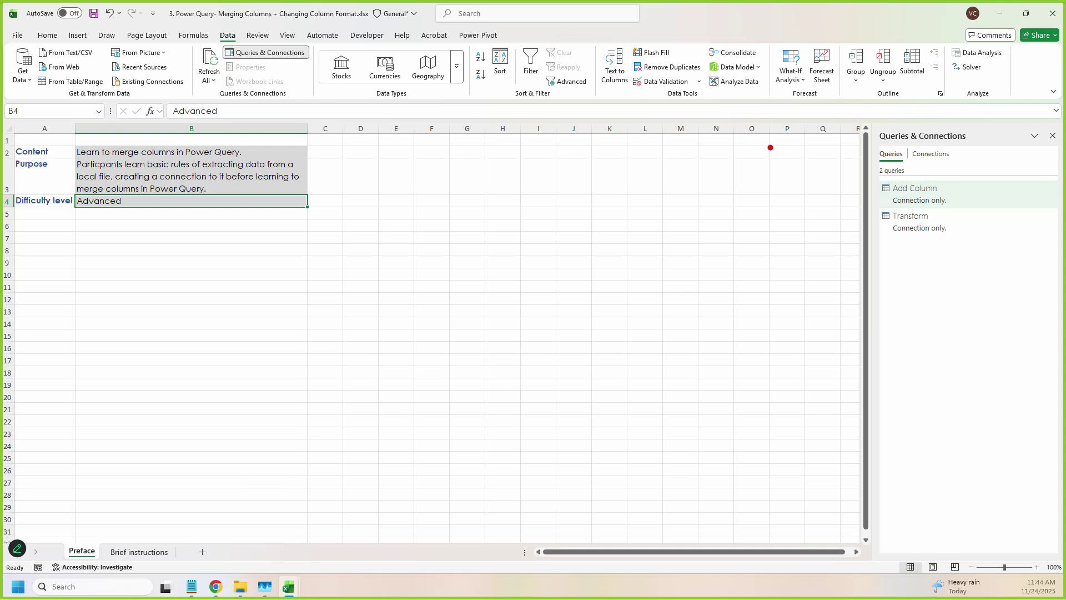
pyautogui.moveTo(843, 113)
pyautogui.mouseDown()
pyautogui.moveTo(966, 165)
pyautogui.moveTo(1063, 298)
pyautogui.moveTo(1064, 315)
pyautogui.moveTo(1063, 267)
pyautogui.mouseUp()
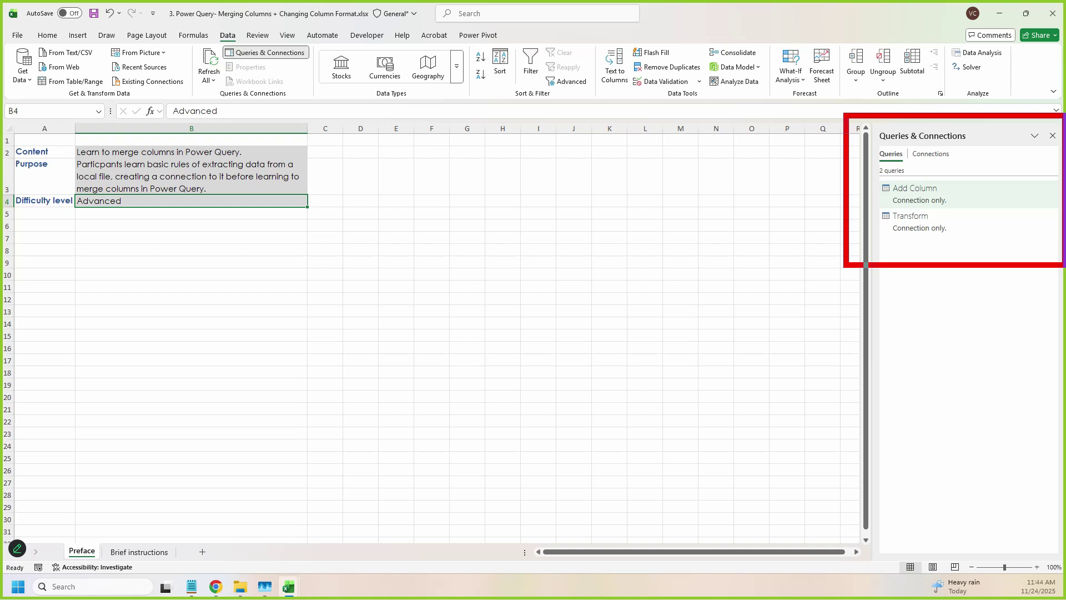
pyautogui.moveTo(1063, 266); pyautogui.dragTo(1063, 273)
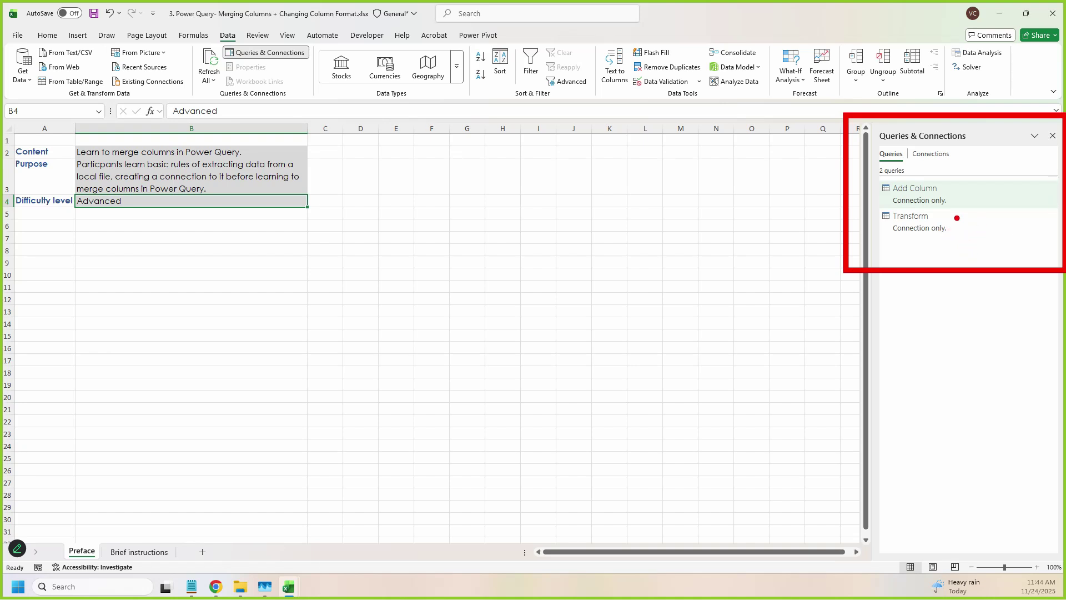
pyautogui.moveTo(961, 191)
pyautogui.mouseDown()
pyautogui.moveTo(891, 166)
pyautogui.moveTo(863, 200)
pyautogui.moveTo(977, 222)
pyautogui.moveTo(926, 166)
pyautogui.mouseUp()
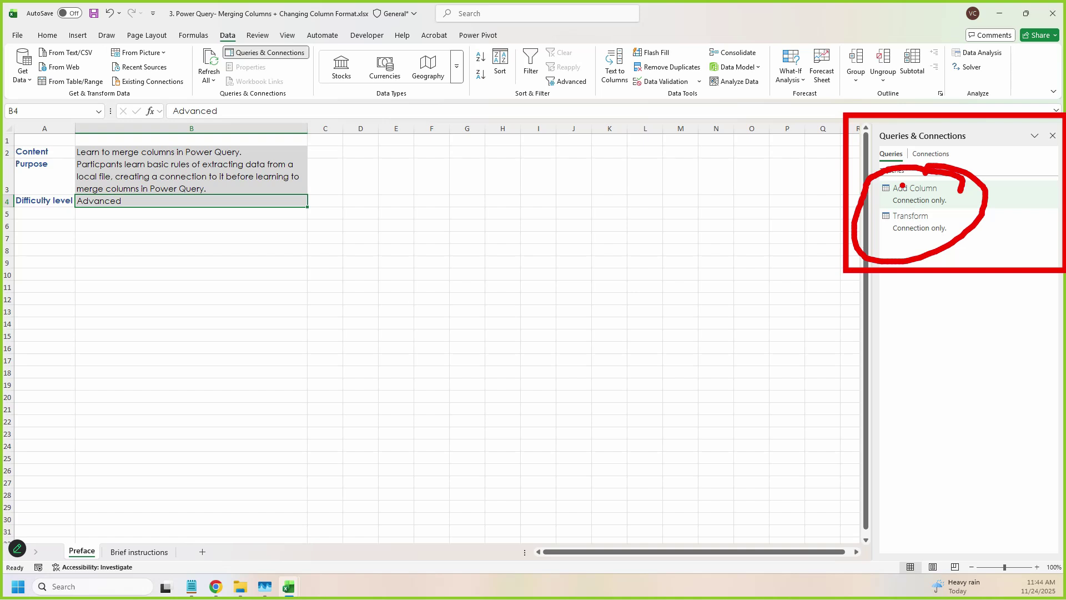
pyautogui.press('Escape')
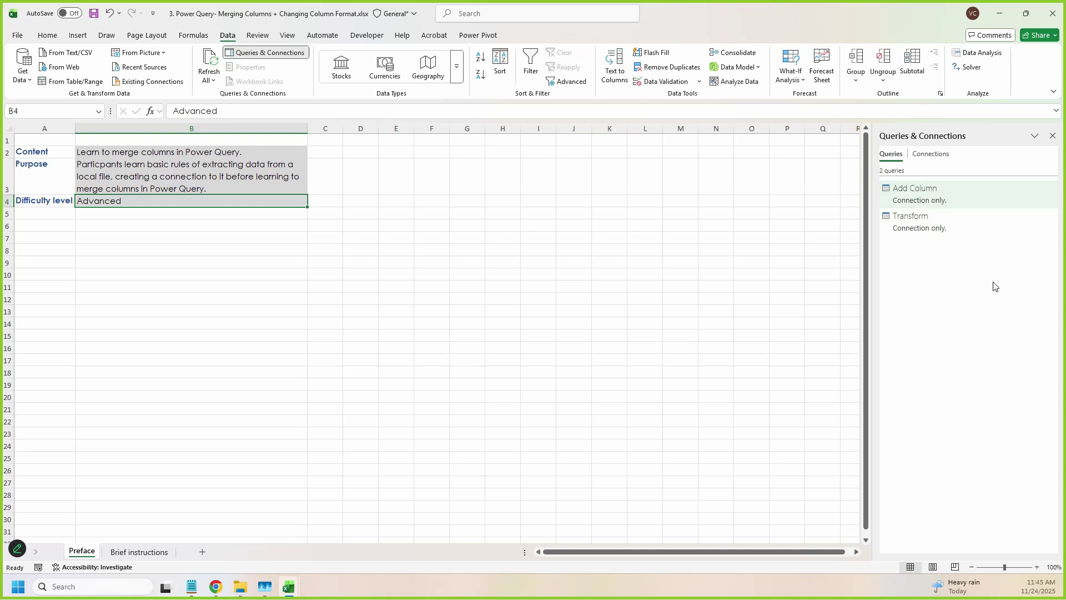
pyautogui.moveTo(905, 163); pyautogui.dragTo(913, 132)
pyautogui.press('Escape')
pyautogui.click(21, 80)
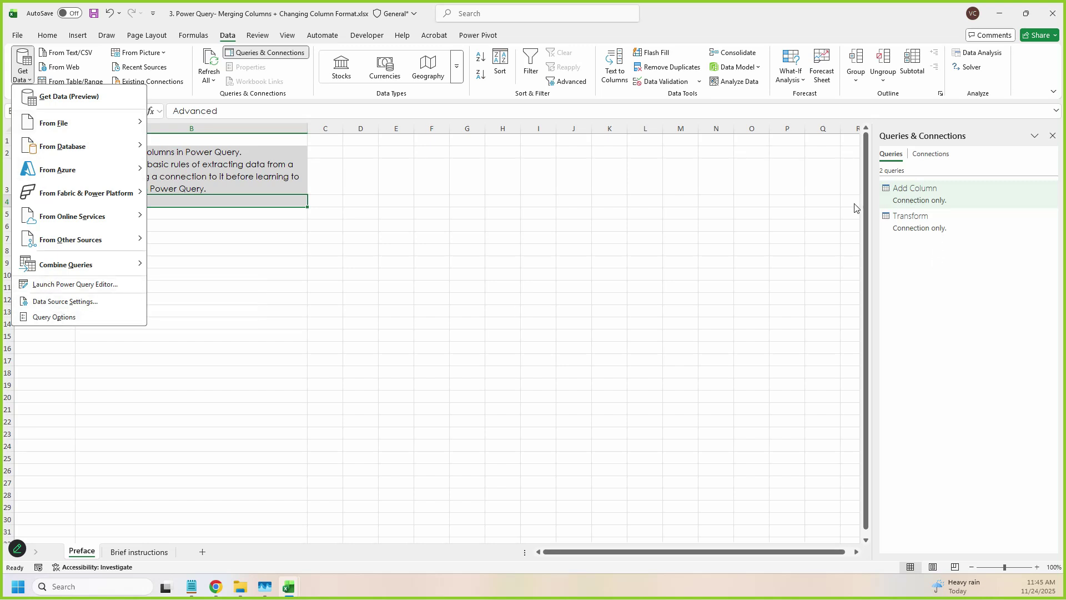
pyautogui.moveTo(860, 155); pyautogui.dragTo(1046, 303)
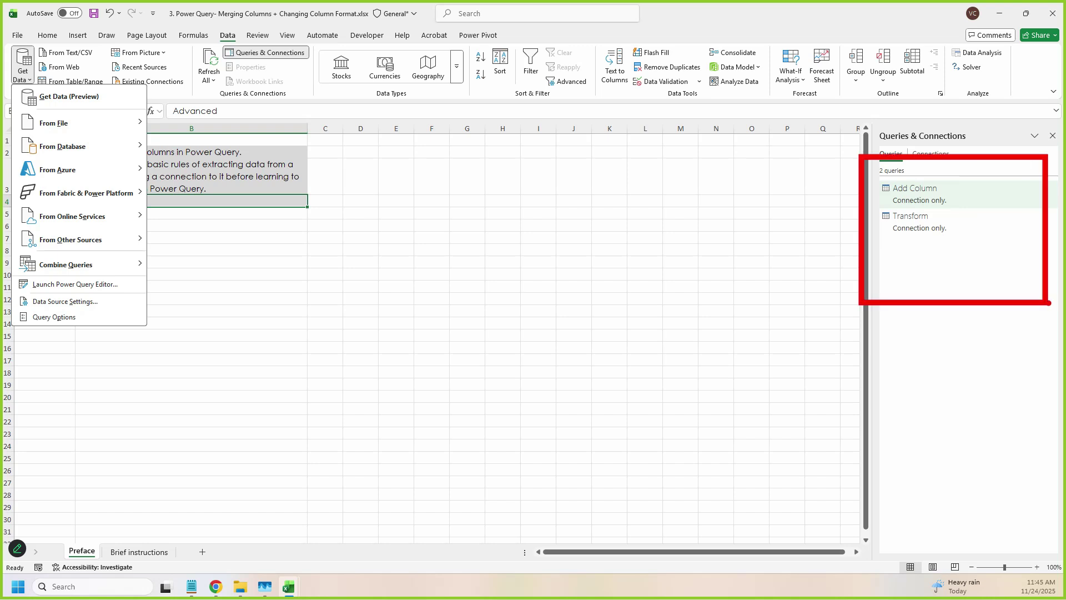
pyautogui.press('Escape')
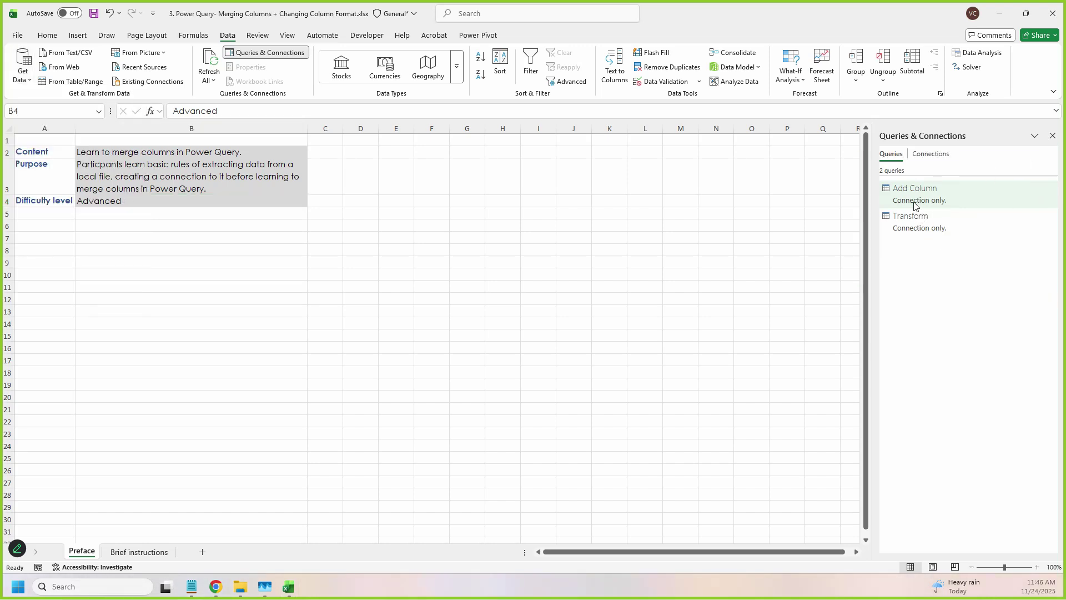
# Open the Transform query in the Power Query Editor and maximize the editor window
pyautogui.doubleClick(924, 219)
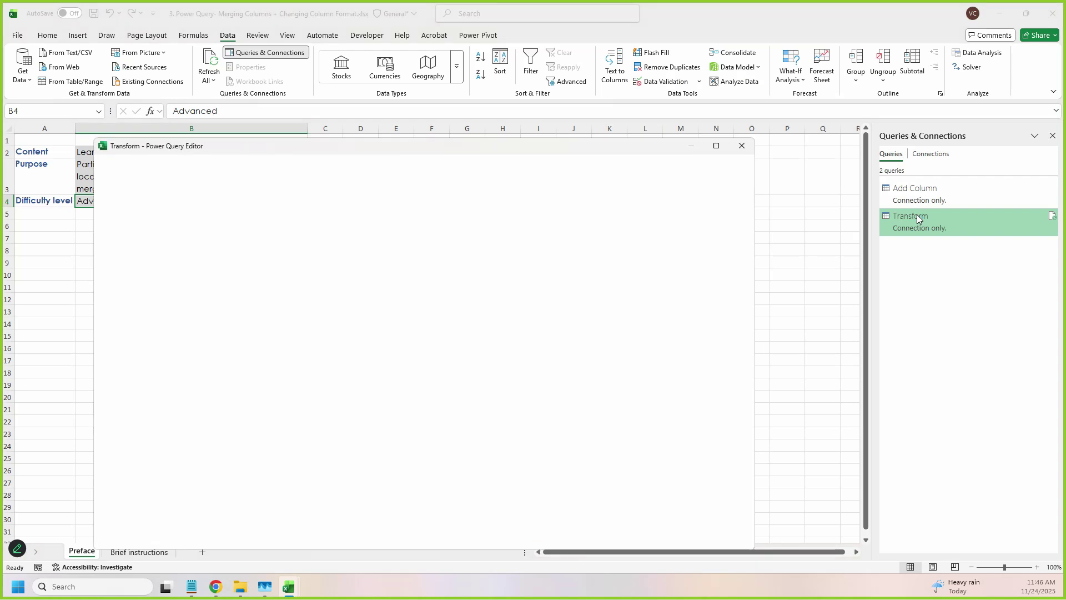
pyautogui.doubleClick(474, 148)
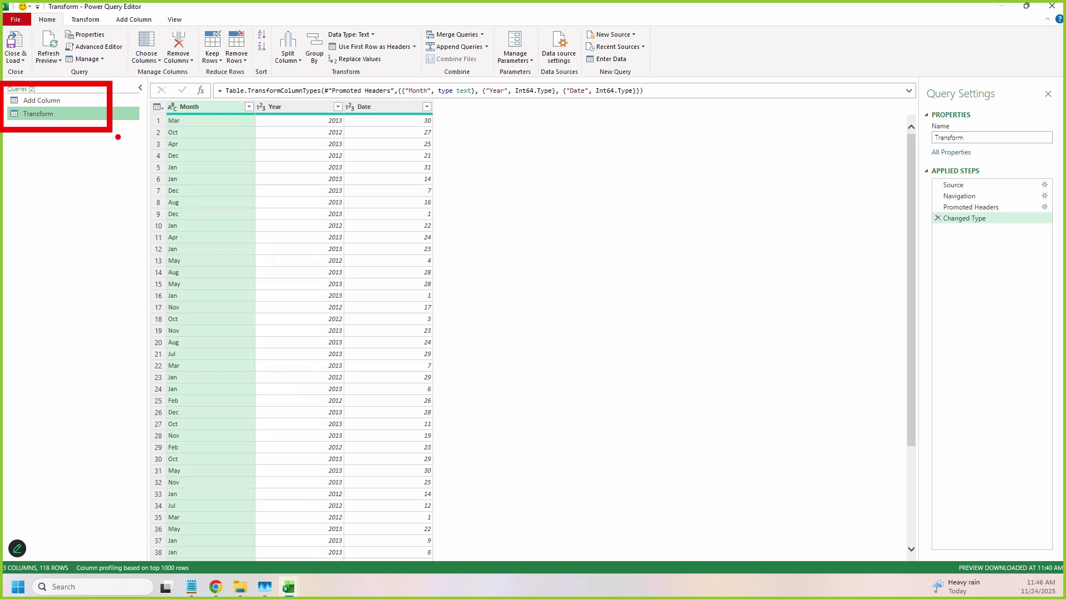
pyautogui.moveTo(187, 117); pyautogui.dragTo(320, 121)
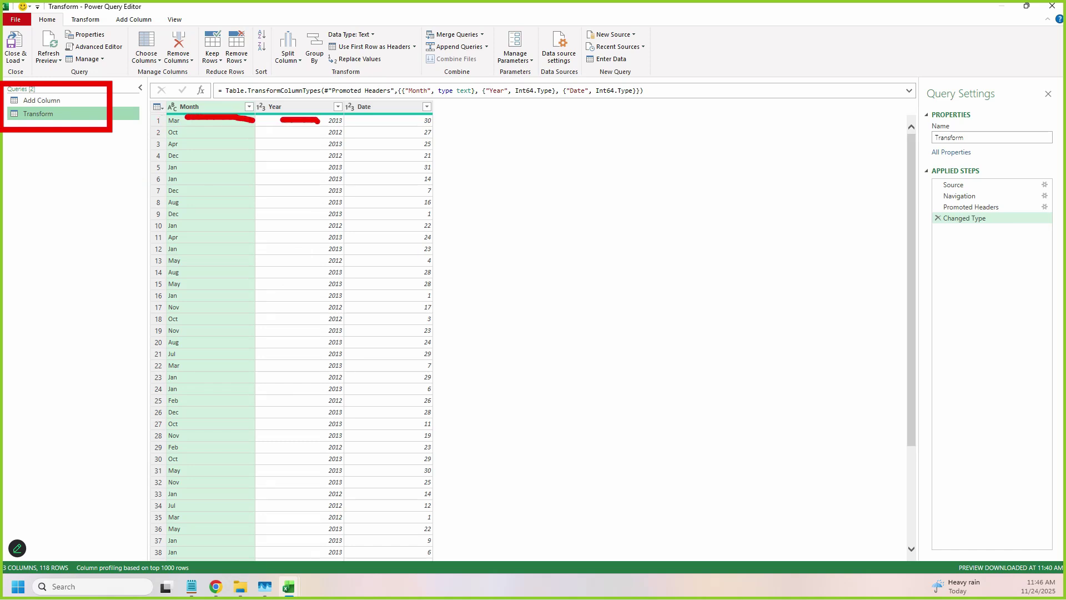
pyautogui.press('Escape')
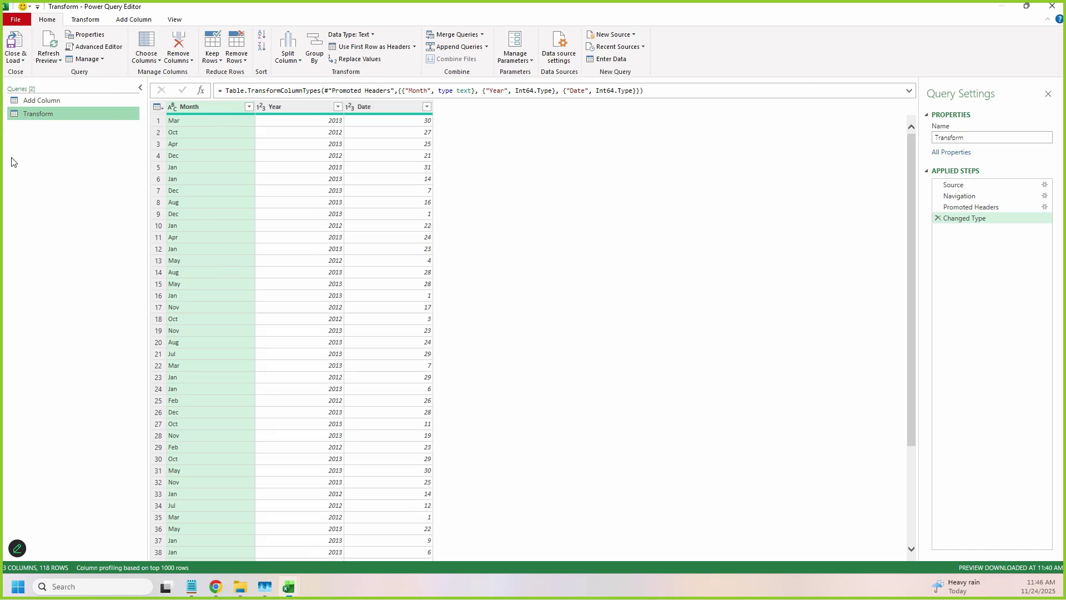
# Compare the Add Column and Transform queries by switching between their data previews, ending on the Transform query
pyautogui.click(53, 104)
pyautogui.click(52, 110)
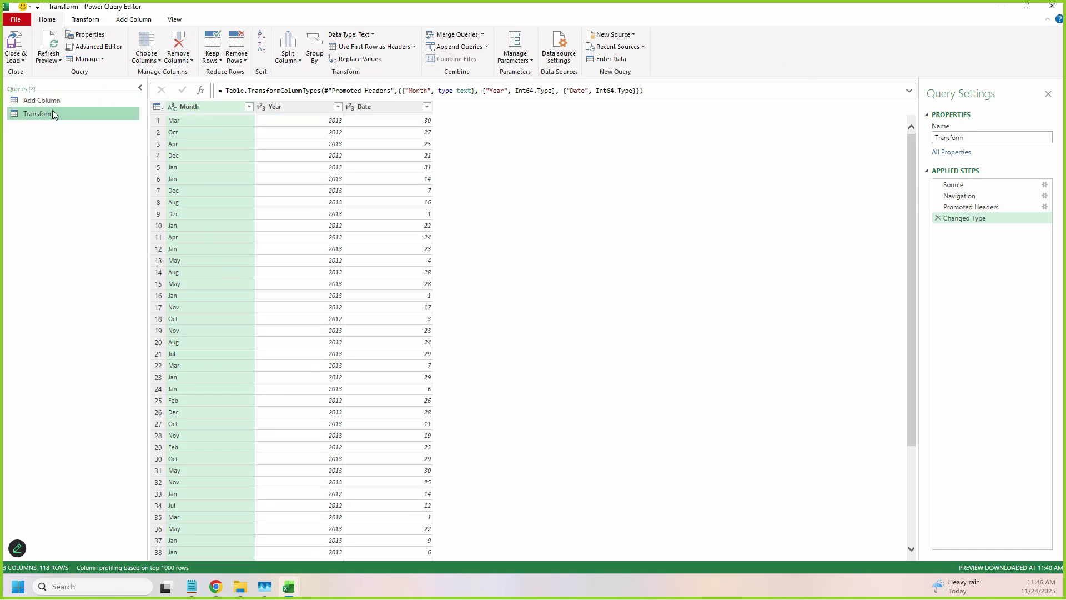
pyautogui.click(52, 100)
pyautogui.click(61, 113)
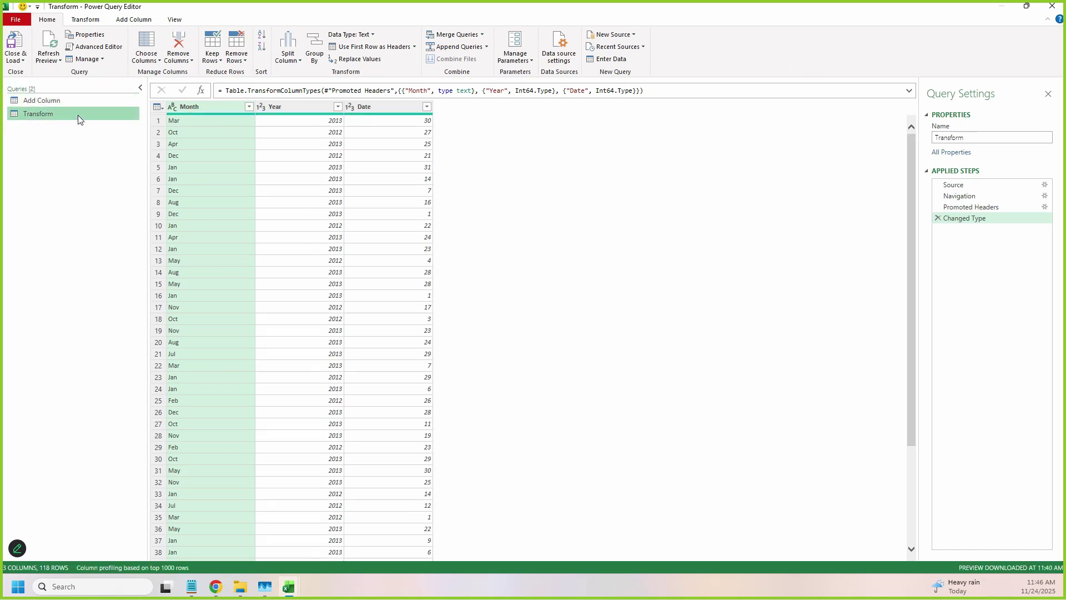
pyautogui.click(69, 105)
pyautogui.click(69, 112)
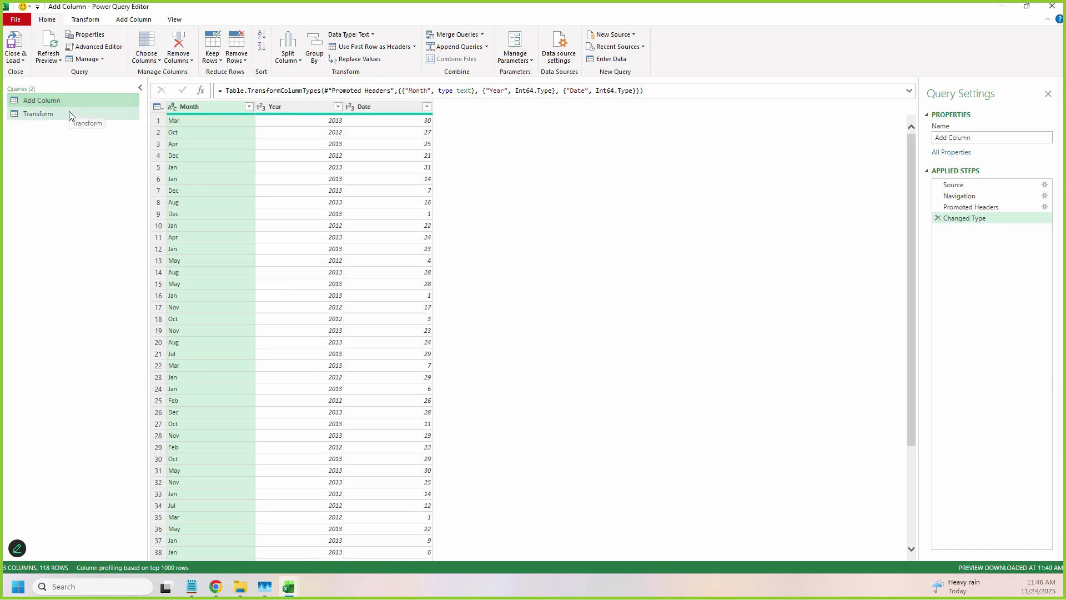
pyautogui.click(64, 100)
pyautogui.click(68, 113)
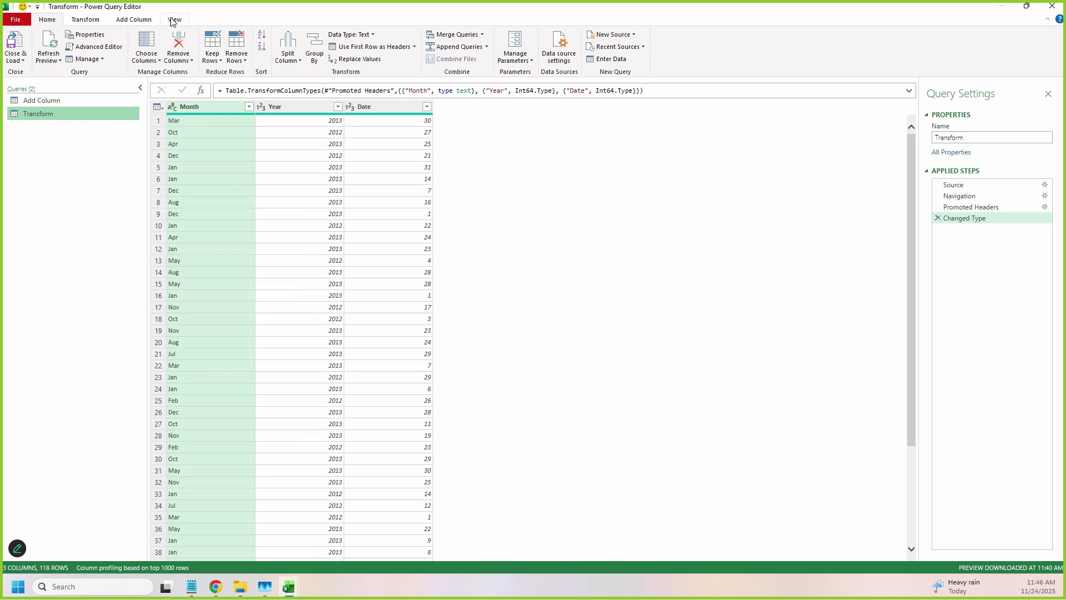
# Open the Query Dependencies diagram and examine the source workbook's links to the Add Column and Transform queries and their load status
pyautogui.click(175, 20)
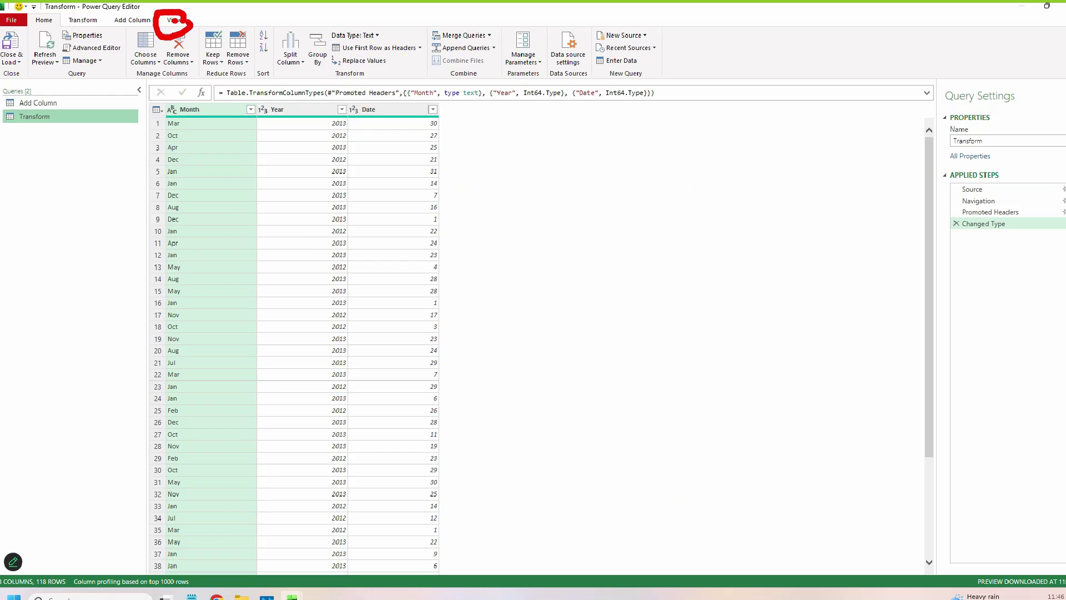
pyautogui.click(359, 15)
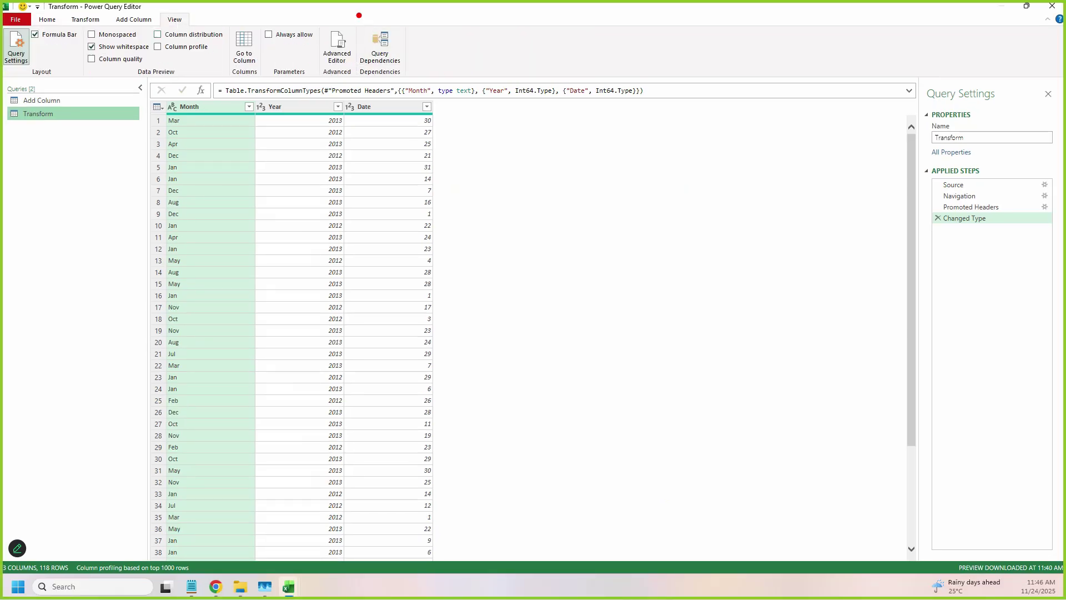
pyautogui.click(390, 61)
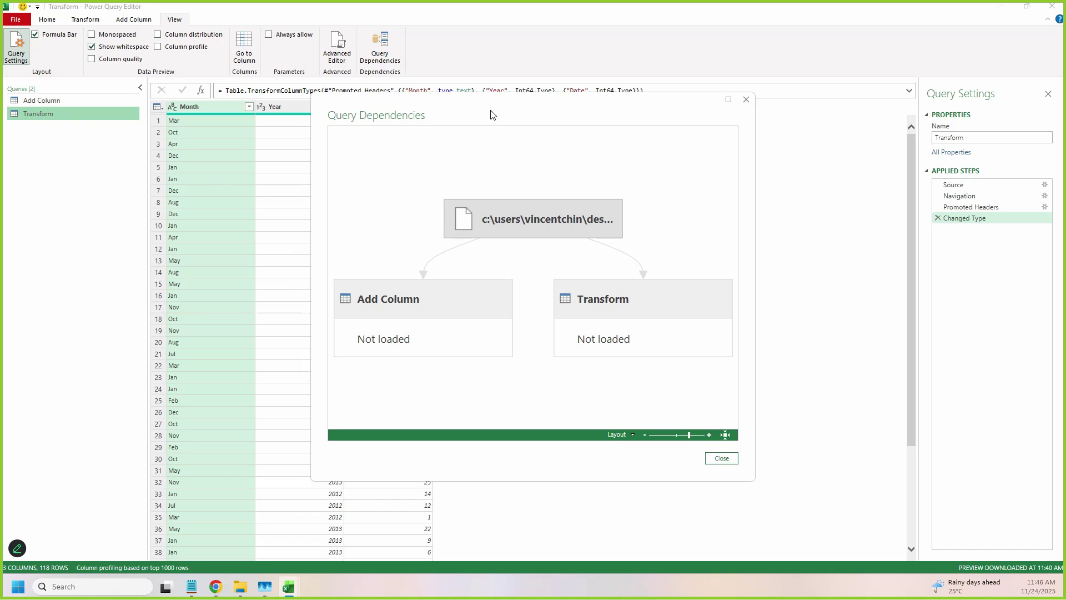
pyautogui.moveTo(492, 112); pyautogui.dragTo(315, 134)
pyautogui.scroll(-2, 361, 244)
pyautogui.scroll(3, 365, 269)
pyautogui.scroll(-3, 363, 250)
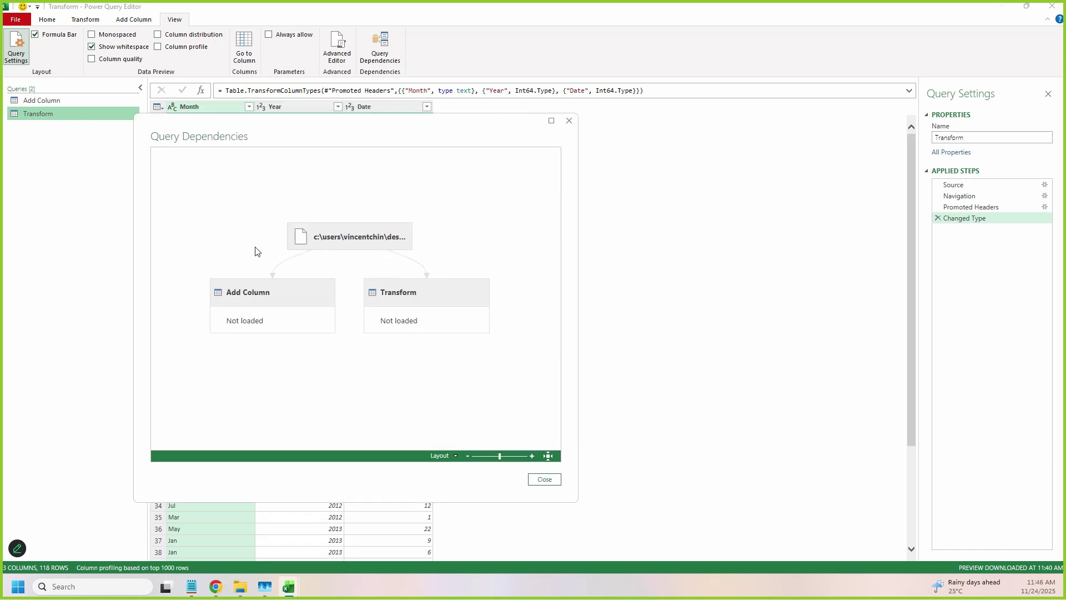
pyautogui.hotkey('ctrl', '2')
pyautogui.moveTo(283, 212)
pyautogui.mouseDown()
pyautogui.moveTo(437, 264)
pyautogui.moveTo(441, 250)
pyautogui.moveTo(433, 257)
pyautogui.mouseUp()
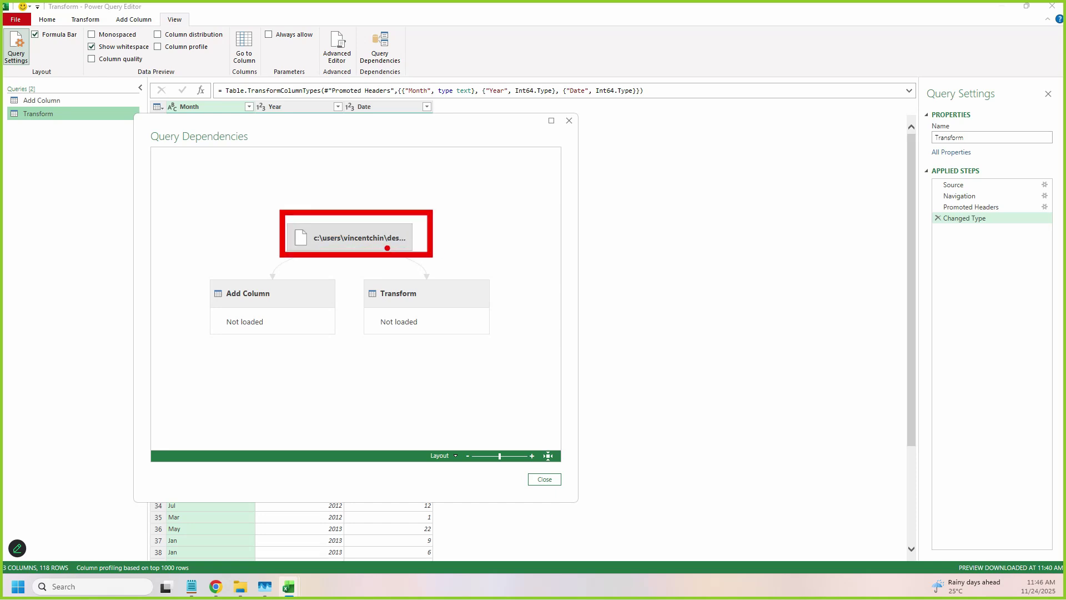
pyautogui.moveTo(179, 268); pyautogui.dragTo(298, 308)
pyautogui.moveTo(360, 281); pyautogui.dragTo(485, 314)
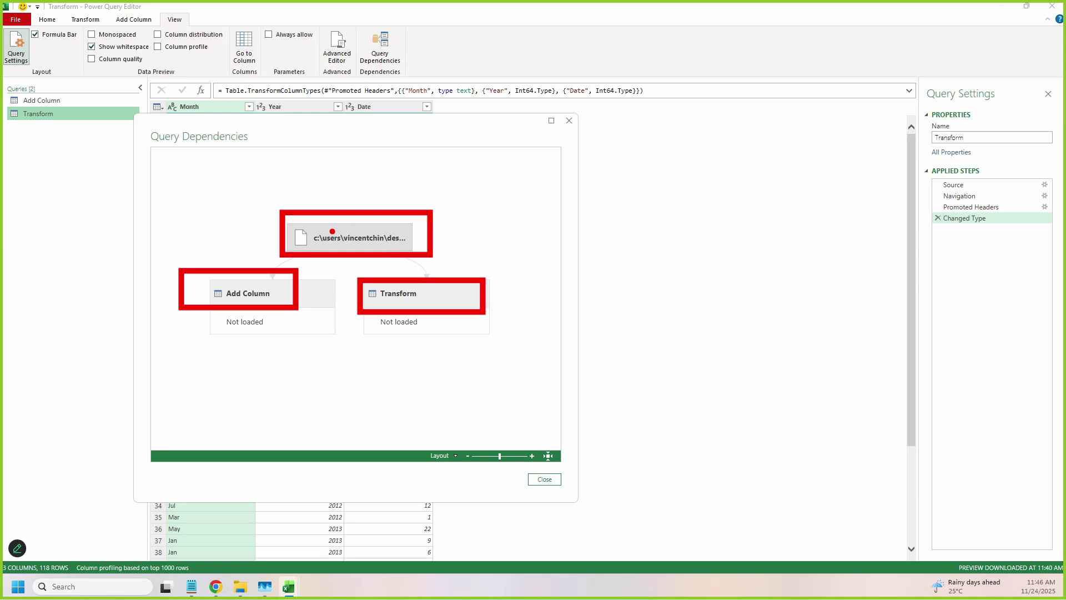
pyautogui.moveTo(235, 329)
pyautogui.mouseDown()
pyautogui.moveTo(280, 343)
pyautogui.moveTo(289, 334)
pyautogui.mouseUp()
pyautogui.moveTo(405, 336); pyautogui.dragTo(435, 336)
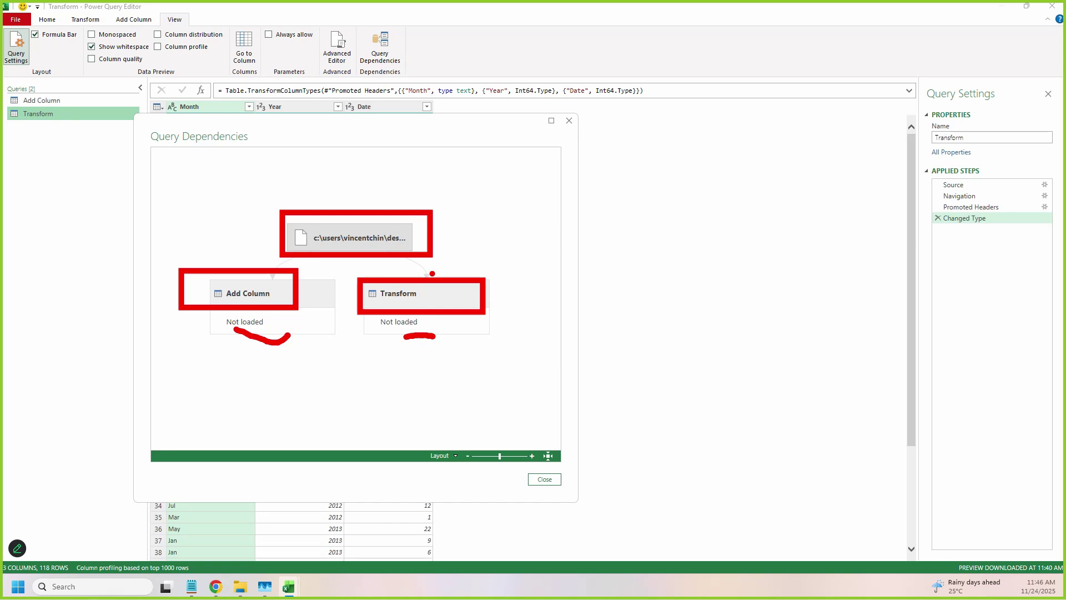
pyautogui.press('Escape')
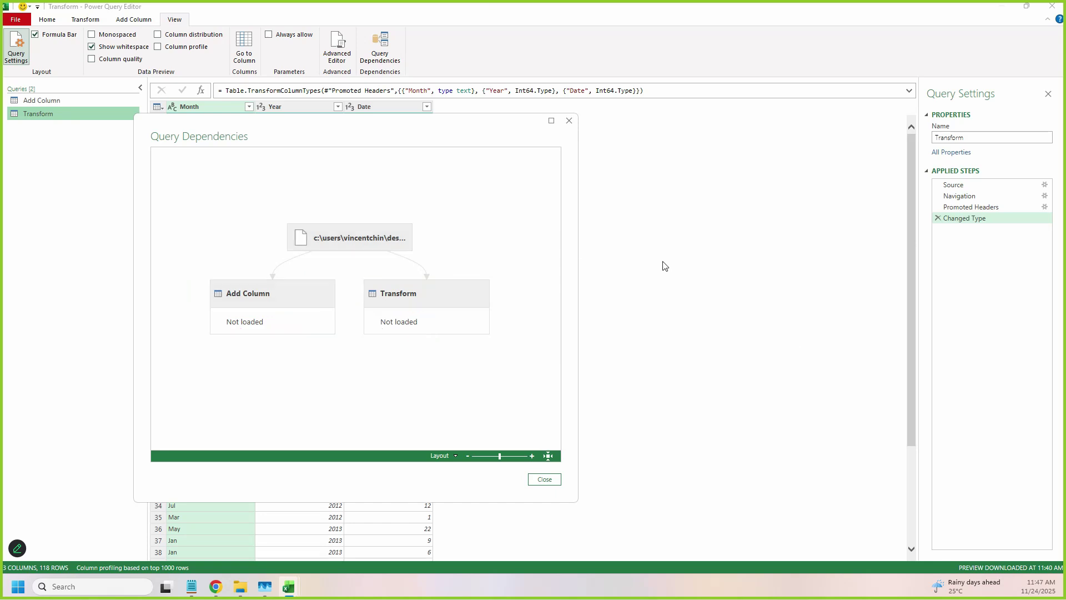
# Trace the Transform query to its source workbook in the dependency diagram, then close the diagram
pyautogui.click(430, 305)
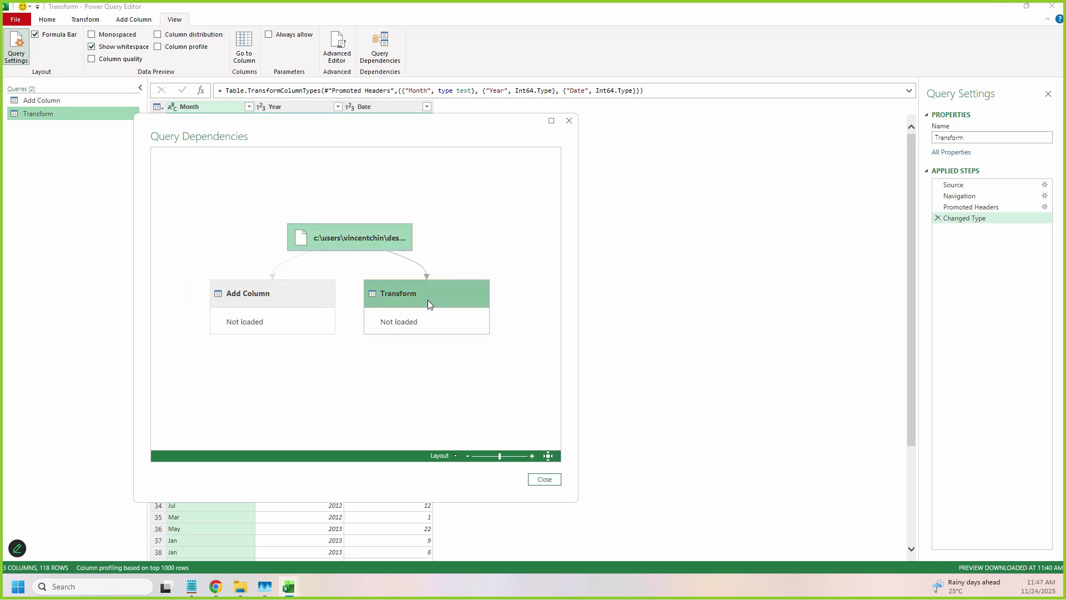
pyautogui.moveTo(353, 268); pyautogui.dragTo(473, 315)
pyautogui.moveTo(289, 209); pyautogui.dragTo(405, 256)
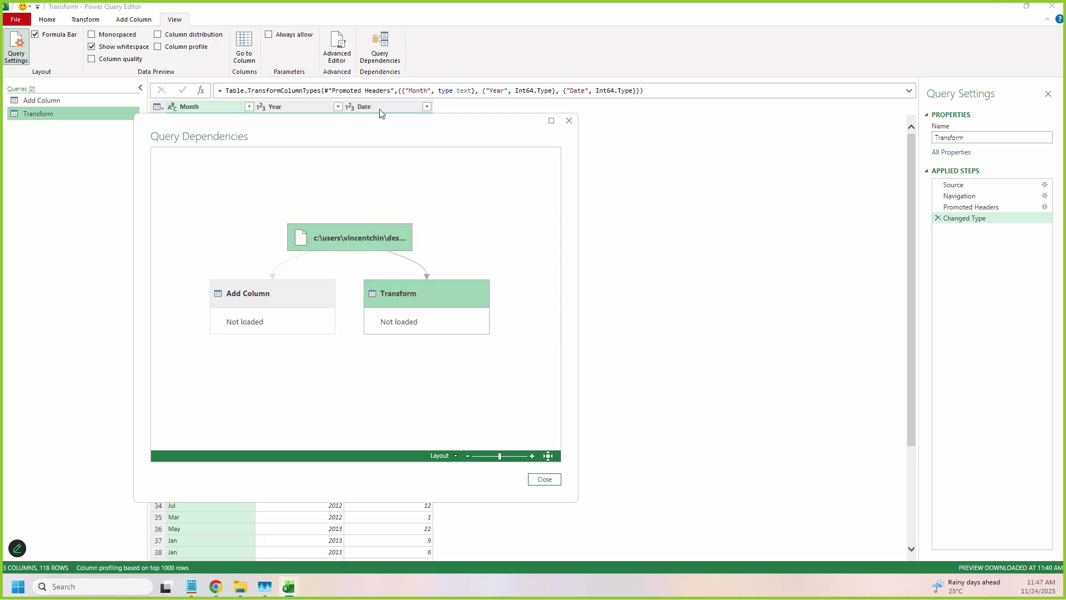
pyautogui.moveTo(391, 131); pyautogui.dragTo(428, 112)
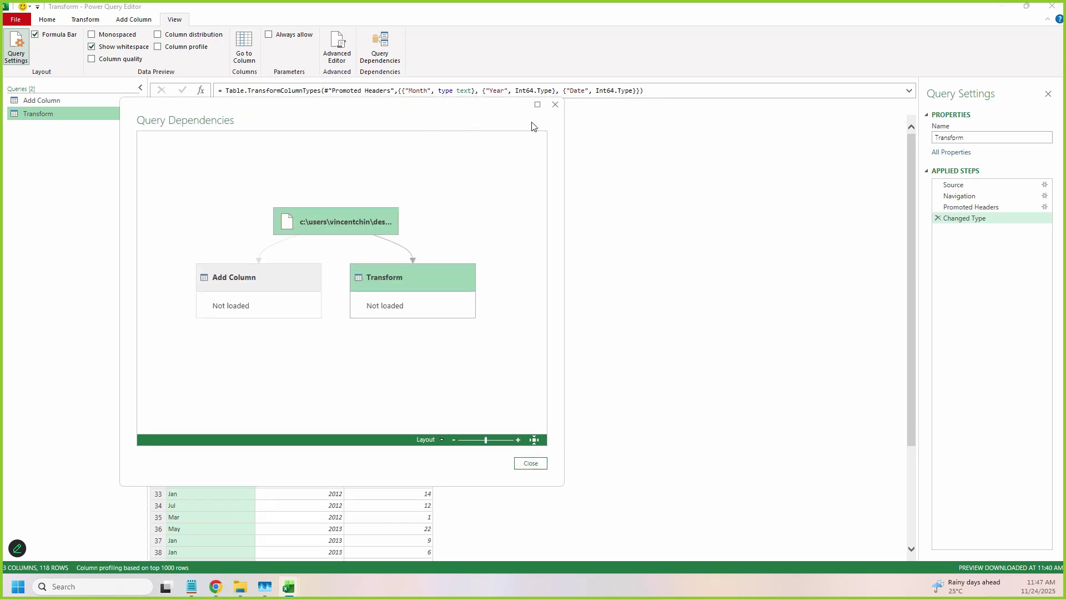
pyautogui.hotkey('alt', 'Tab')
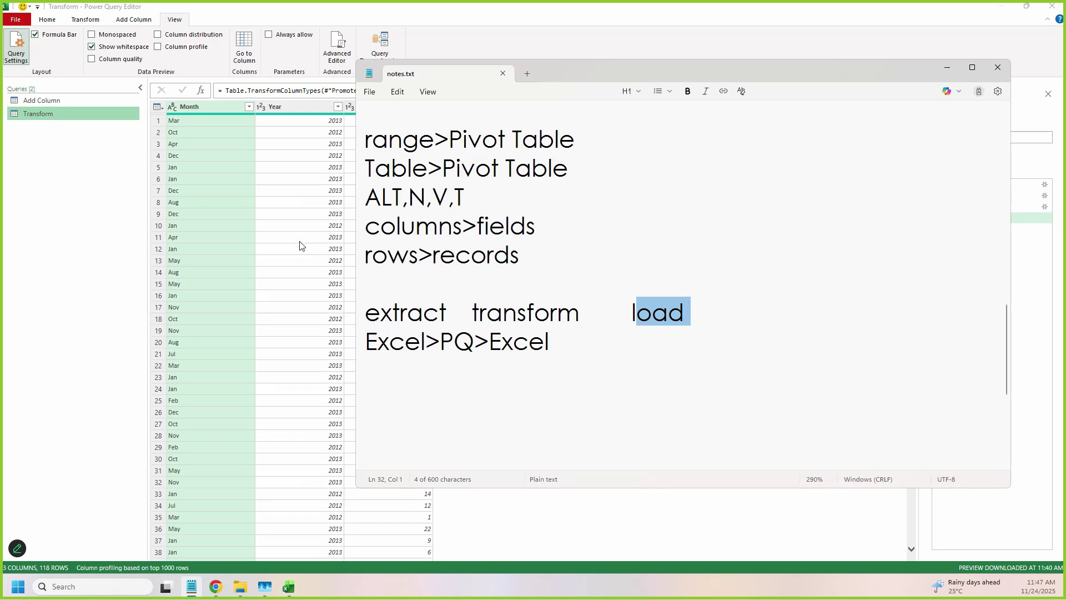
# Return from notes.txt to the Power Query Editor and review the Month, Year and Date headers and records of the Transform query
pyautogui.click(261, 277)
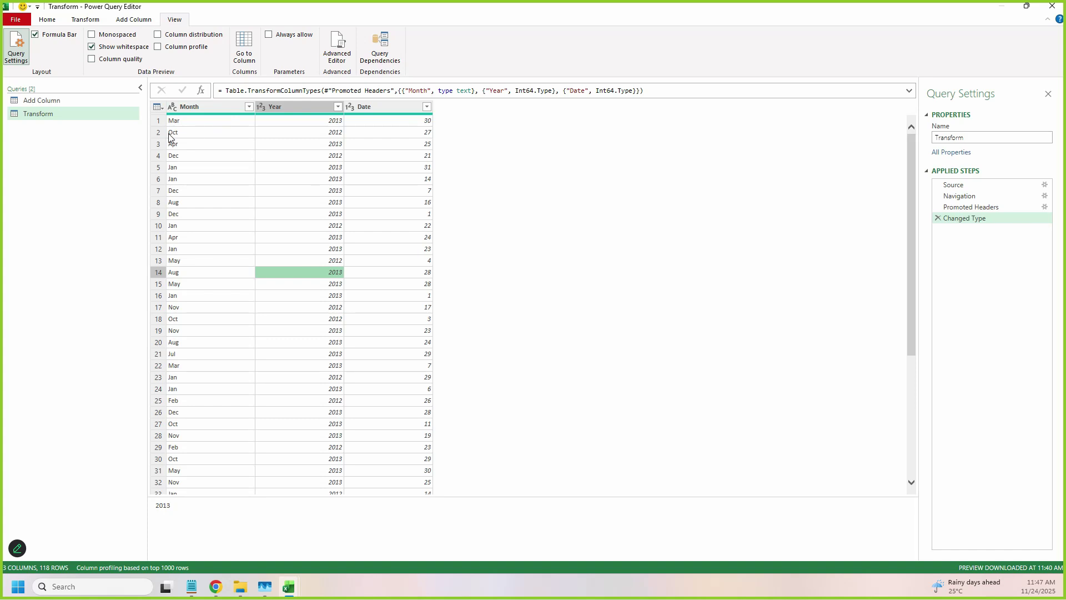
pyautogui.moveTo(178, 84); pyautogui.dragTo(410, 118)
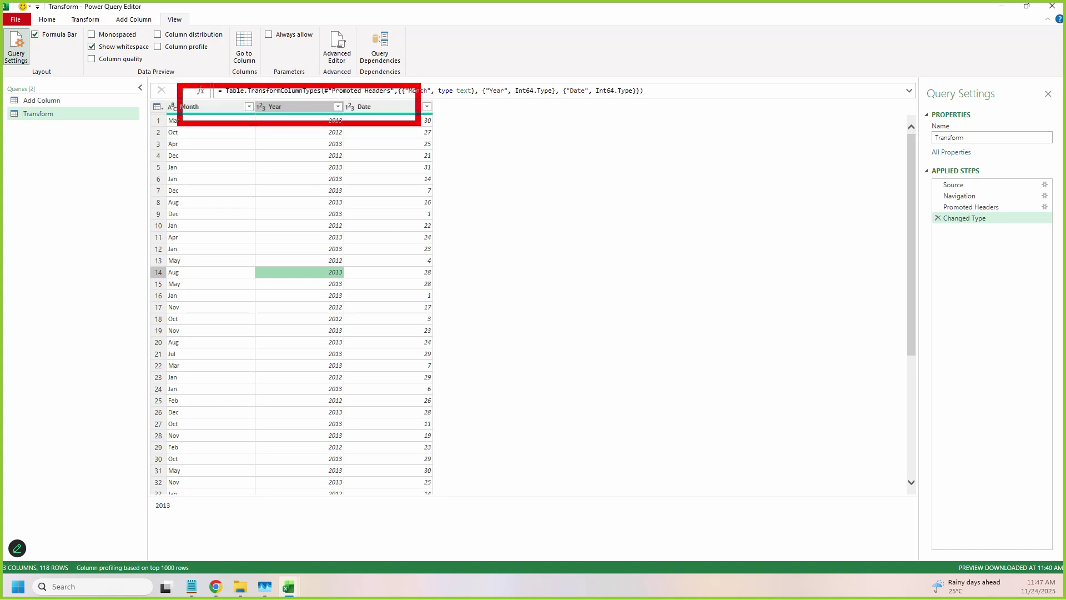
pyautogui.moveTo(169, 119); pyautogui.dragTo(428, 529)
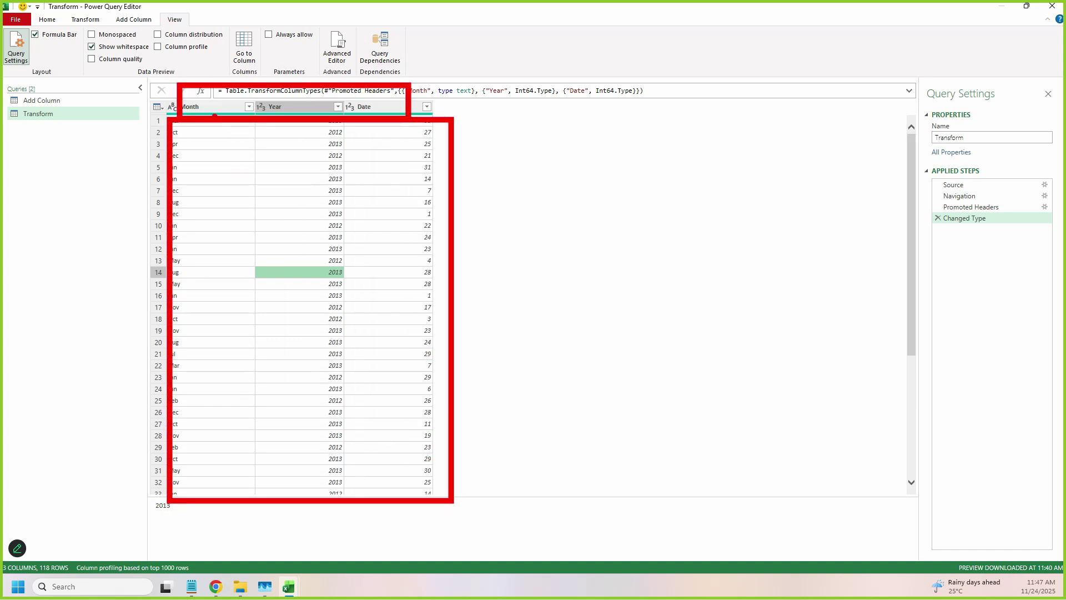
pyautogui.moveTo(233, 98); pyautogui.dragTo(269, 116)
pyautogui.moveTo(335, 88); pyautogui.dragTo(352, 107)
pyautogui.moveTo(413, 89); pyautogui.dragTo(431, 106)
pyautogui.press('Escape')
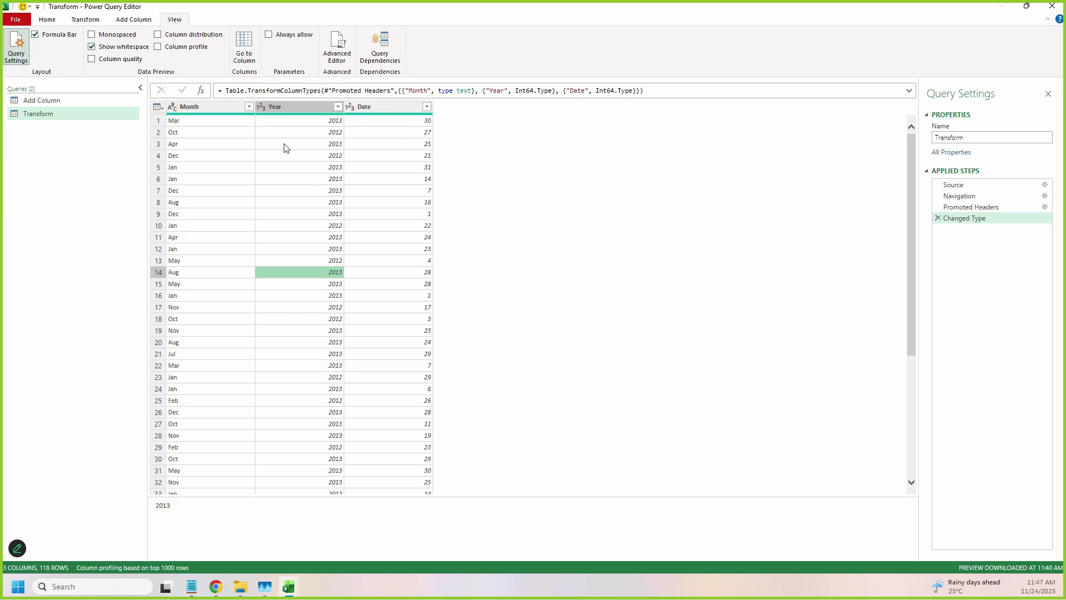
# Open the Advanced Editor for the Transform query and review its M code, including the source file path
pyautogui.moveTo(314, 19); pyautogui.dragTo(378, 91)
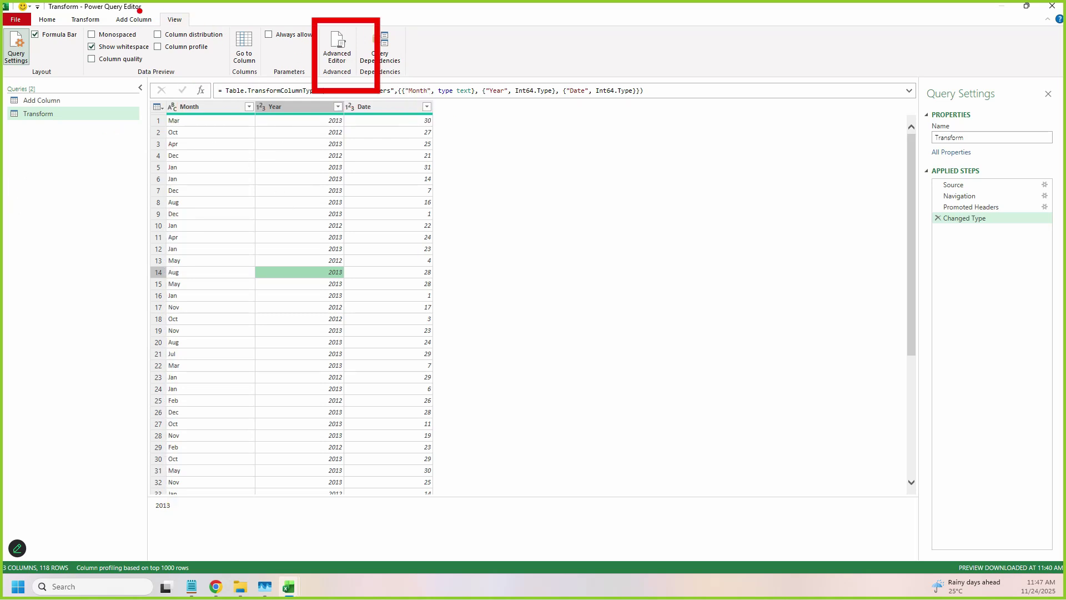
pyautogui.moveTo(157, 7); pyautogui.dragTo(214, 35)
pyautogui.moveTo(321, 63)
pyautogui.mouseDown()
pyautogui.moveTo(346, 24)
pyautogui.moveTo(352, 79)
pyautogui.mouseUp()
pyautogui.press('Escape')
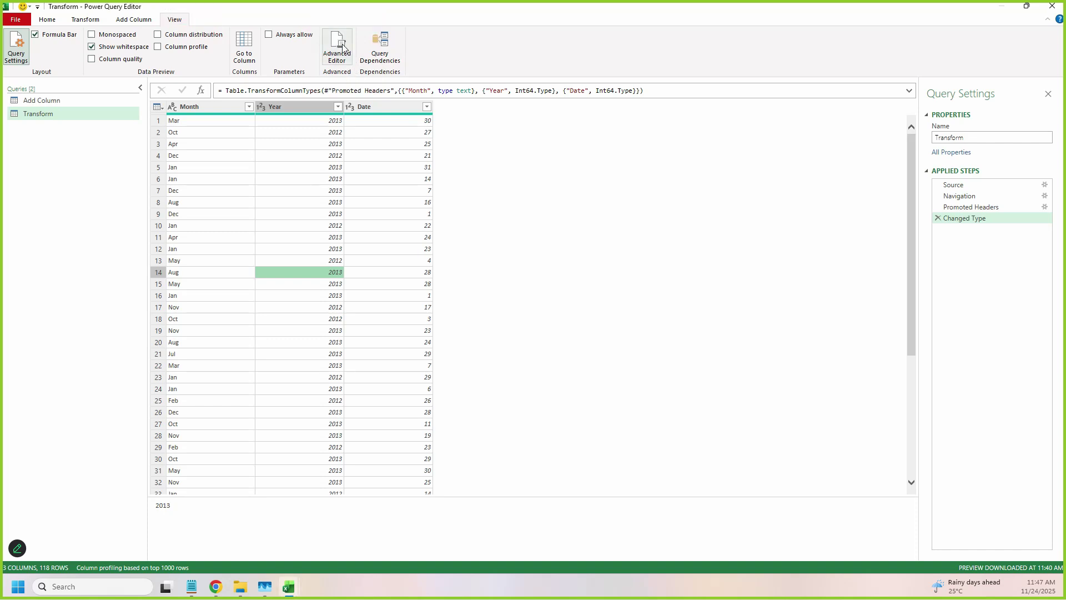
pyautogui.click(339, 50)
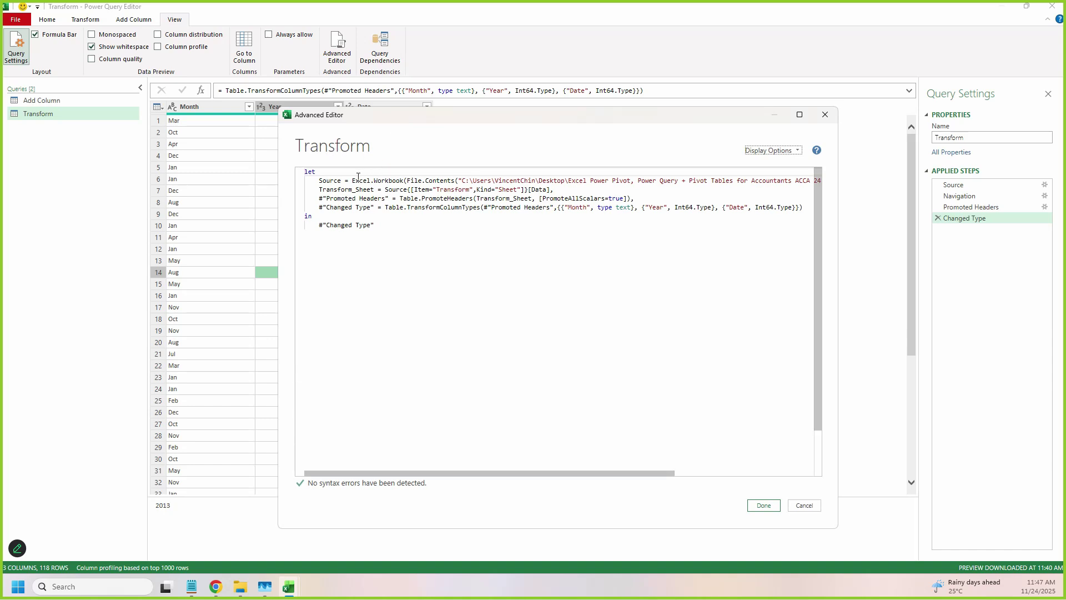
pyautogui.moveTo(290, 132); pyautogui.dragTo(395, 162)
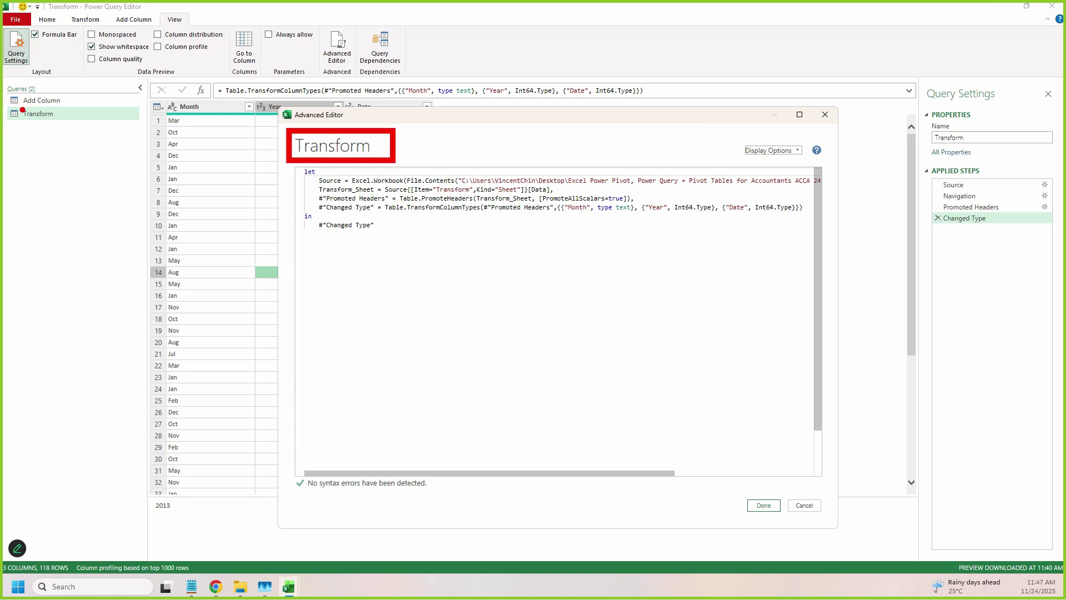
pyautogui.moveTo(3, 102); pyautogui.dragTo(72, 126)
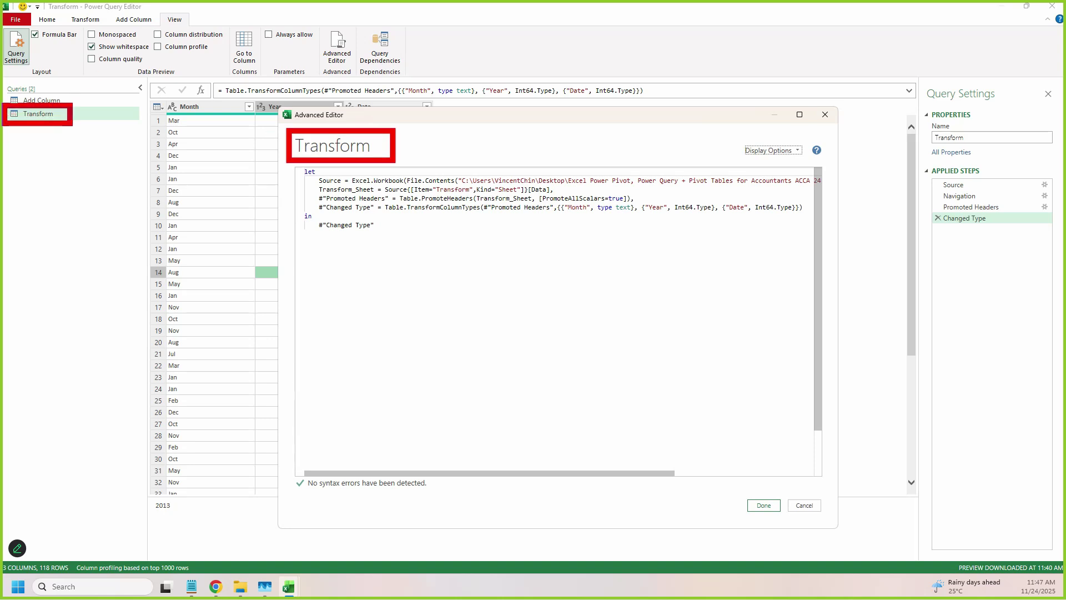
pyautogui.moveTo(3, 103); pyautogui.dragTo(73, 131)
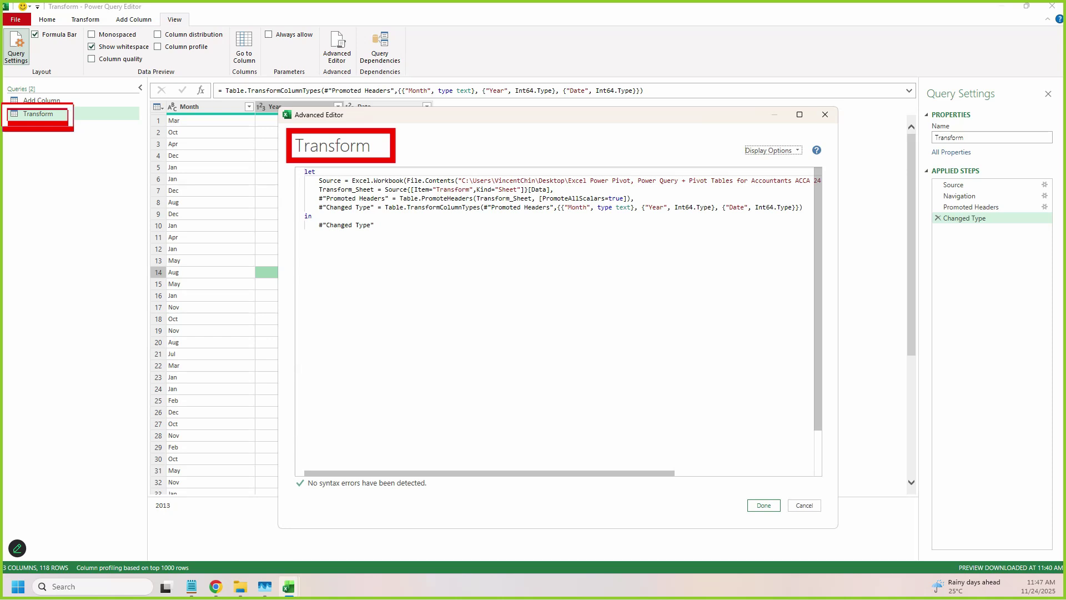
pyautogui.moveTo(71, 129)
pyautogui.mouseDown()
pyautogui.moveTo(49, 129)
pyautogui.moveTo(73, 133)
pyautogui.mouseUp()
pyautogui.moveTo(282, 126); pyautogui.dragTo(405, 165)
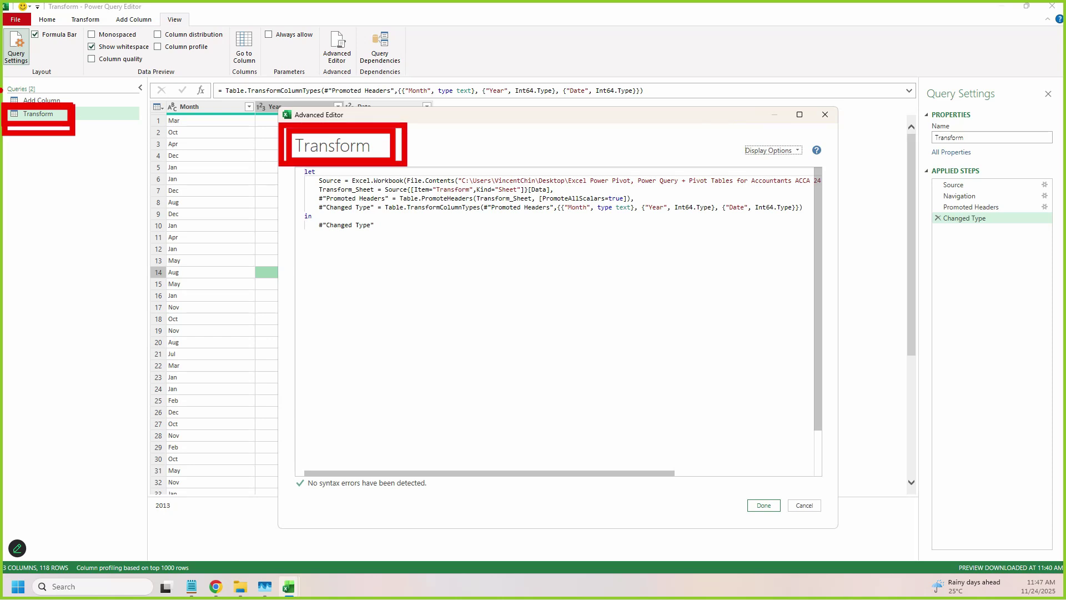
pyautogui.moveTo(300, 160)
pyautogui.mouseDown()
pyautogui.moveTo(536, 231)
pyautogui.moveTo(838, 261)
pyautogui.mouseUp()
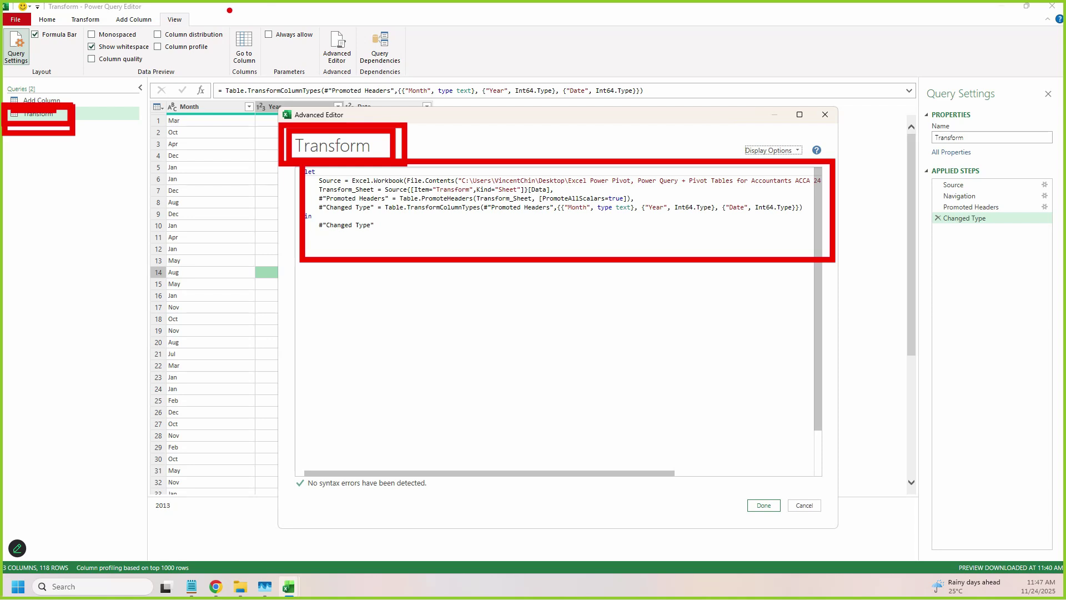
pyautogui.moveTo(374, 383)
pyautogui.mouseDown()
pyautogui.moveTo(402, 295)
pyautogui.moveTo(431, 364)
pyautogui.moveTo(469, 298)
pyautogui.moveTo(505, 372)
pyautogui.mouseUp()
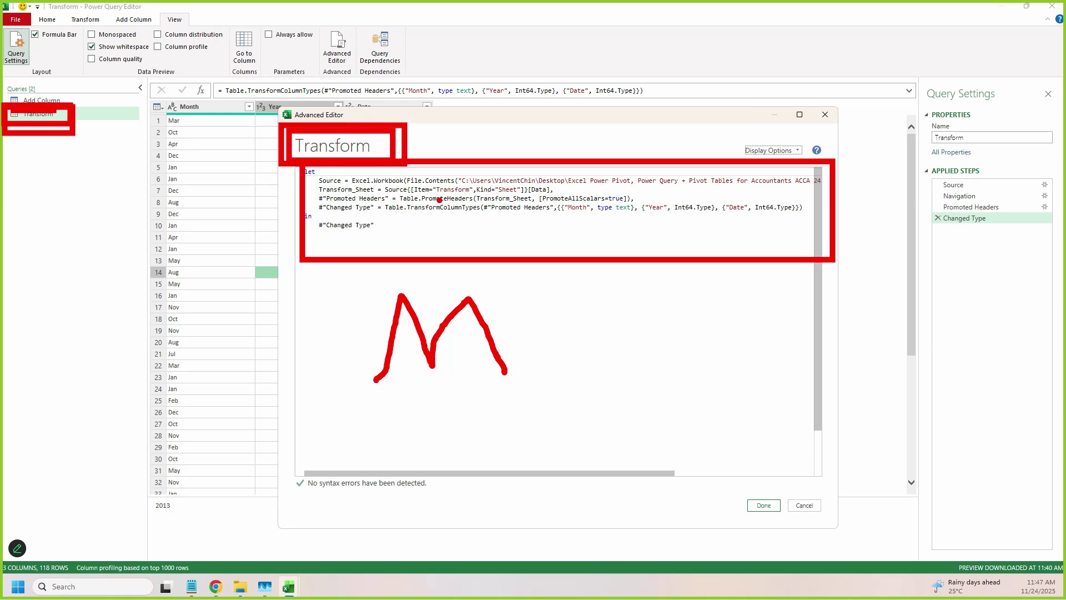
pyautogui.moveTo(464, 186)
pyautogui.mouseDown()
pyautogui.moveTo(740, 189)
pyautogui.moveTo(798, 177)
pyautogui.mouseUp()
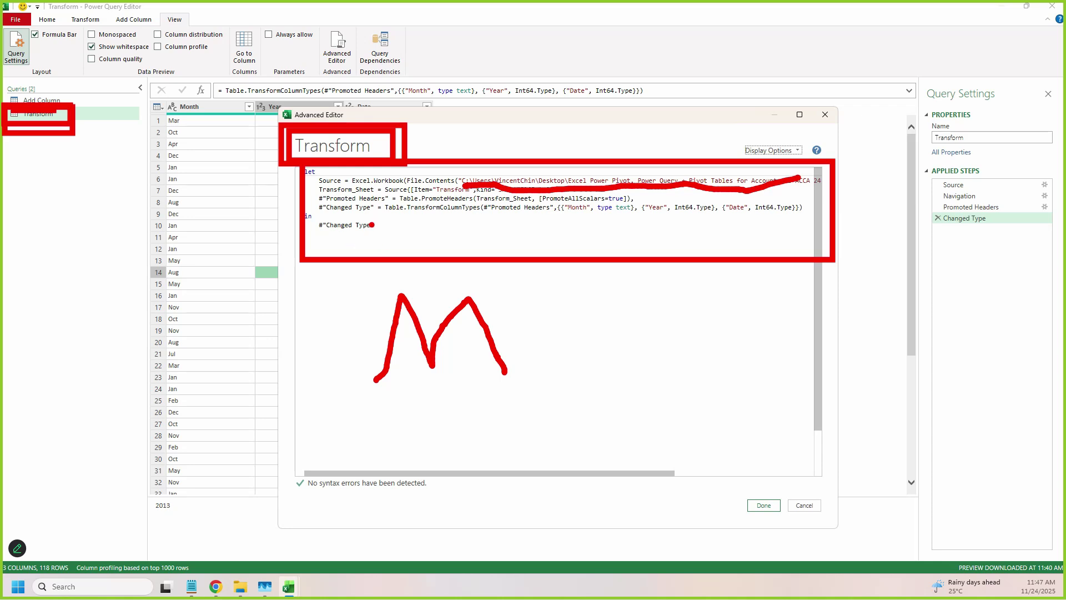
pyautogui.press('Escape')
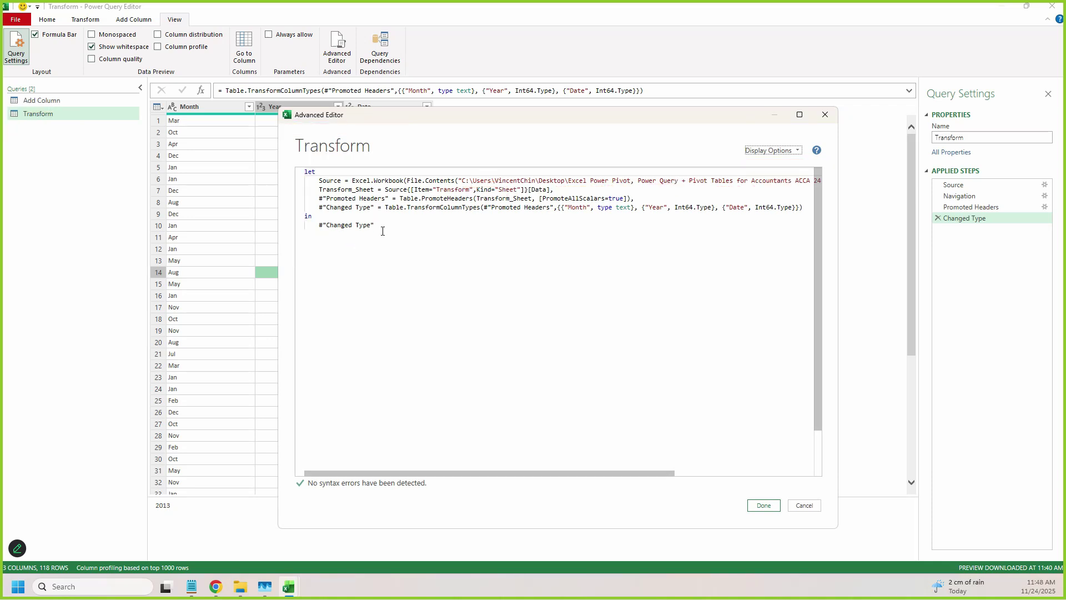
# Compare the let and in sections of the M code with the Transform query's applied steps and data preview
pyautogui.hotkey('ctrl', '1')
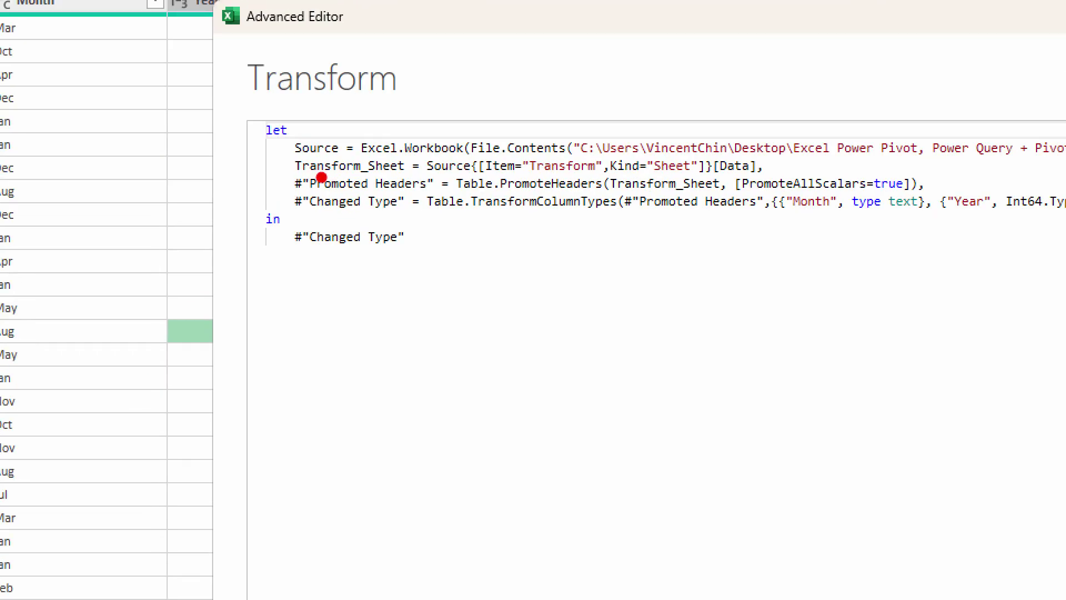
pyautogui.moveTo(275, 146); pyautogui.dragTo(290, 145)
pyautogui.moveTo(275, 165); pyautogui.dragTo(287, 164)
pyautogui.click(289, 176)
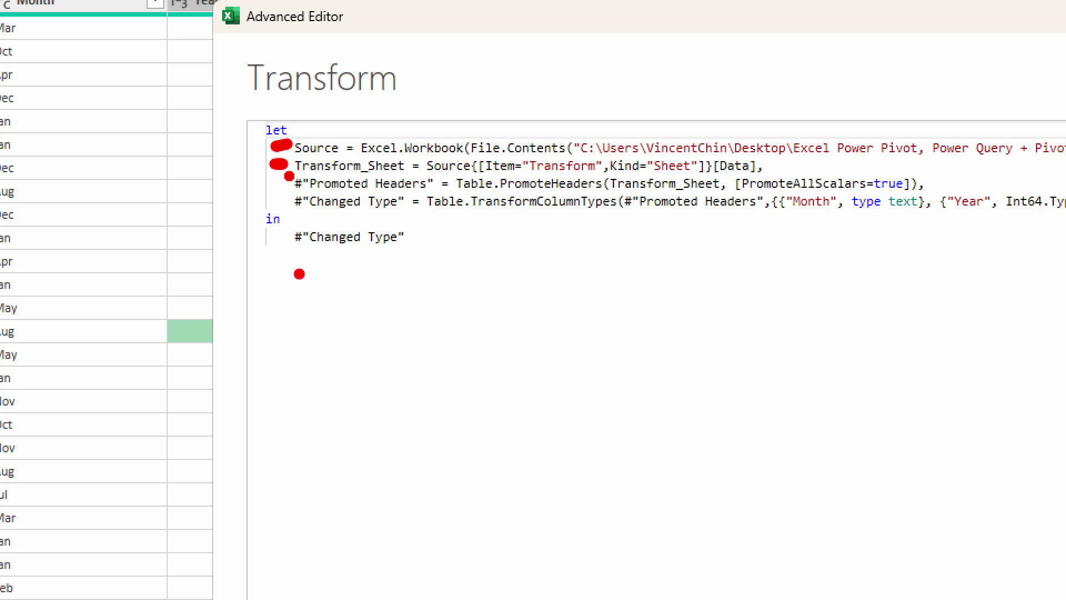
pyautogui.moveTo(293, 260); pyautogui.dragTo(434, 248)
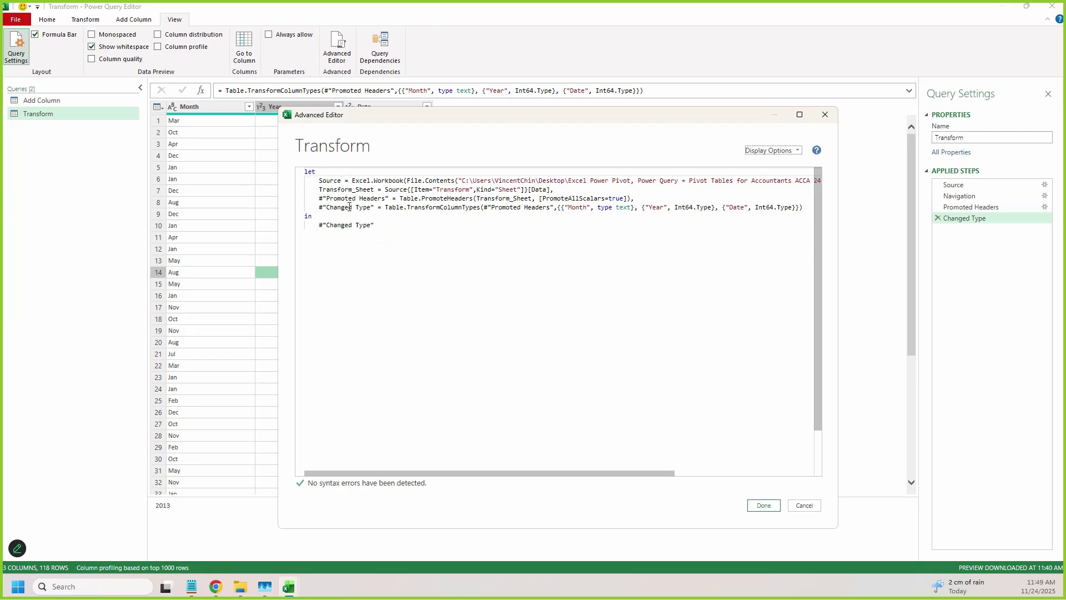
pyautogui.moveTo(293, 158)
pyautogui.mouseDown()
pyautogui.moveTo(739, 280)
pyautogui.moveTo(783, 277)
pyautogui.mouseUp()
pyautogui.moveTo(772, 220)
pyautogui.mouseDown()
pyautogui.moveTo(797, 238)
pyautogui.moveTo(926, 236)
pyautogui.moveTo(904, 232)
pyautogui.moveTo(932, 261)
pyautogui.mouseUp()
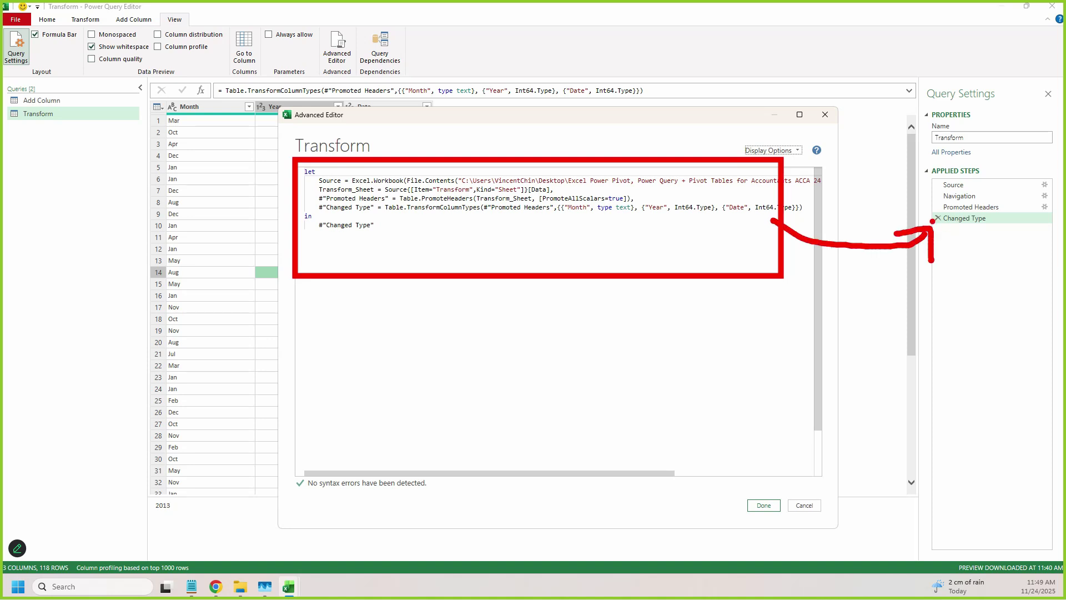
pyautogui.moveTo(922, 206); pyautogui.dragTo(1048, 237)
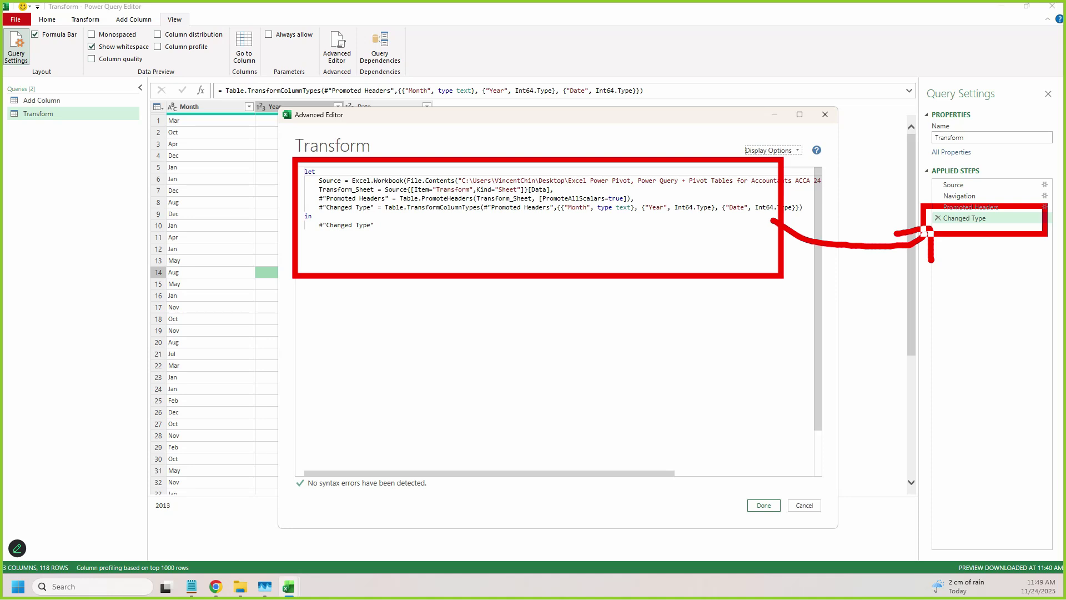
pyautogui.moveTo(157, 87)
pyautogui.mouseDown()
pyautogui.moveTo(238, 147)
pyautogui.moveTo(270, 120)
pyautogui.moveTo(261, 259)
pyautogui.moveTo(271, 495)
pyautogui.mouseUp()
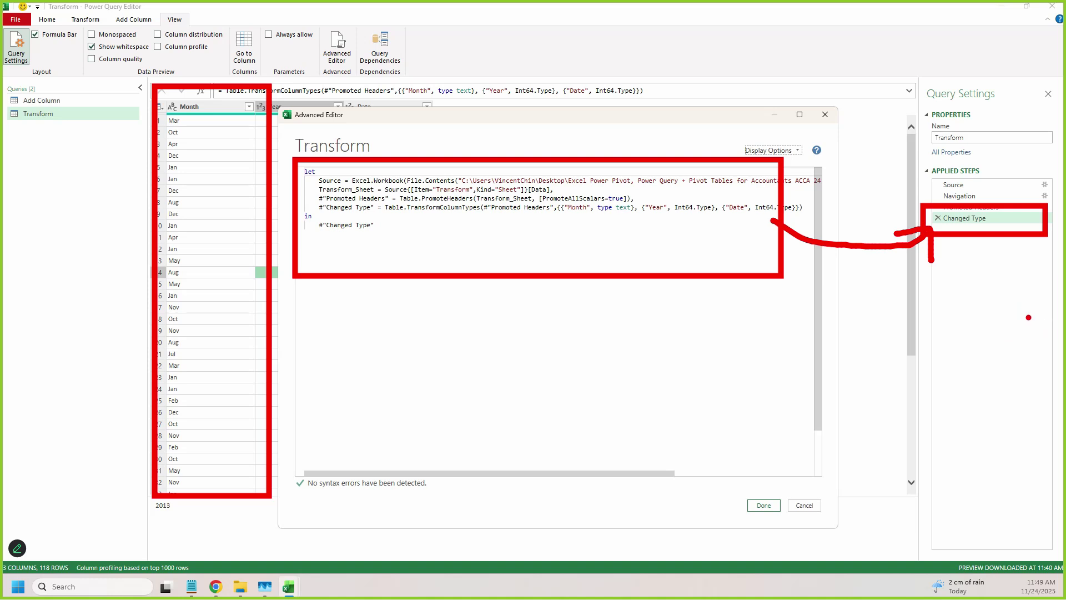
pyautogui.press('Escape')
pyautogui.moveTo(932, 166)
pyautogui.mouseDown()
pyautogui.moveTo(978, 221)
pyautogui.moveTo(1041, 254)
pyautogui.mouseUp()
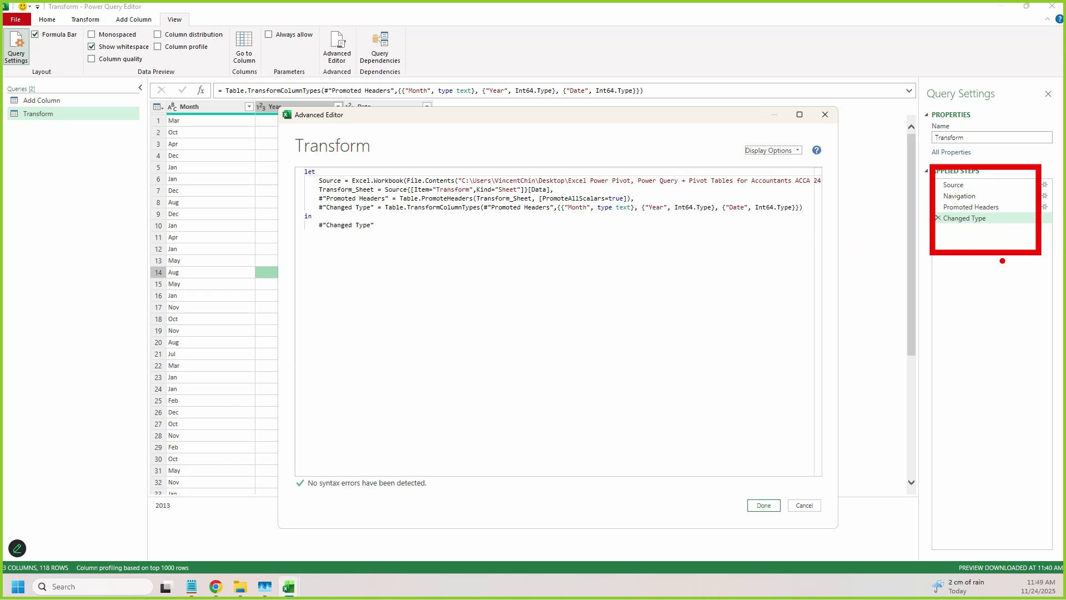
pyautogui.press('Escape')
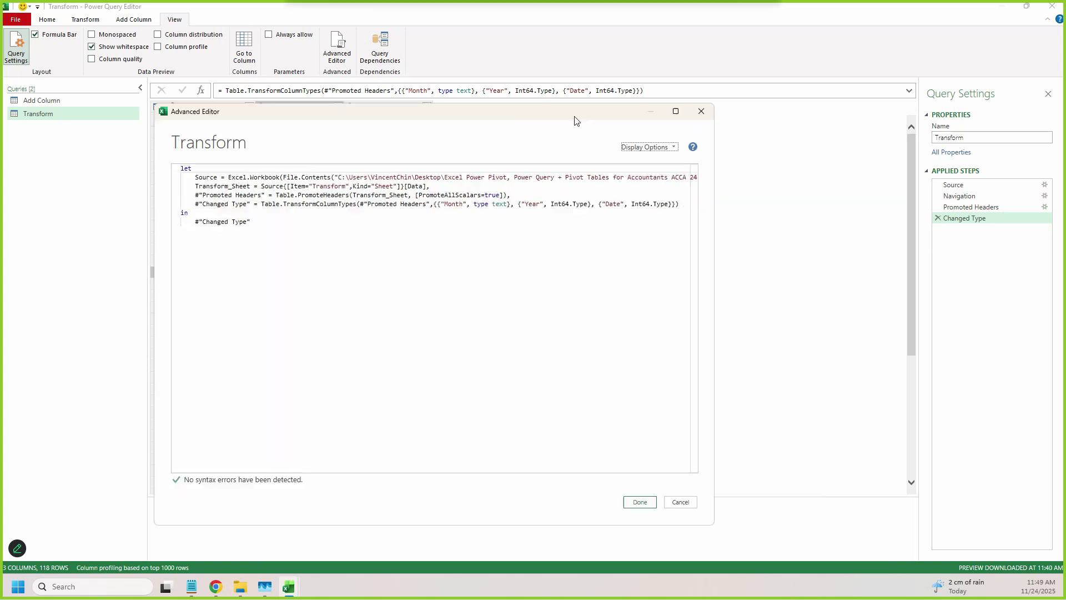
# Close the Advanced Editor and review the Transform query's applied steps from Source through Promoted Headers to Changed Type
pyautogui.click(695, 115)
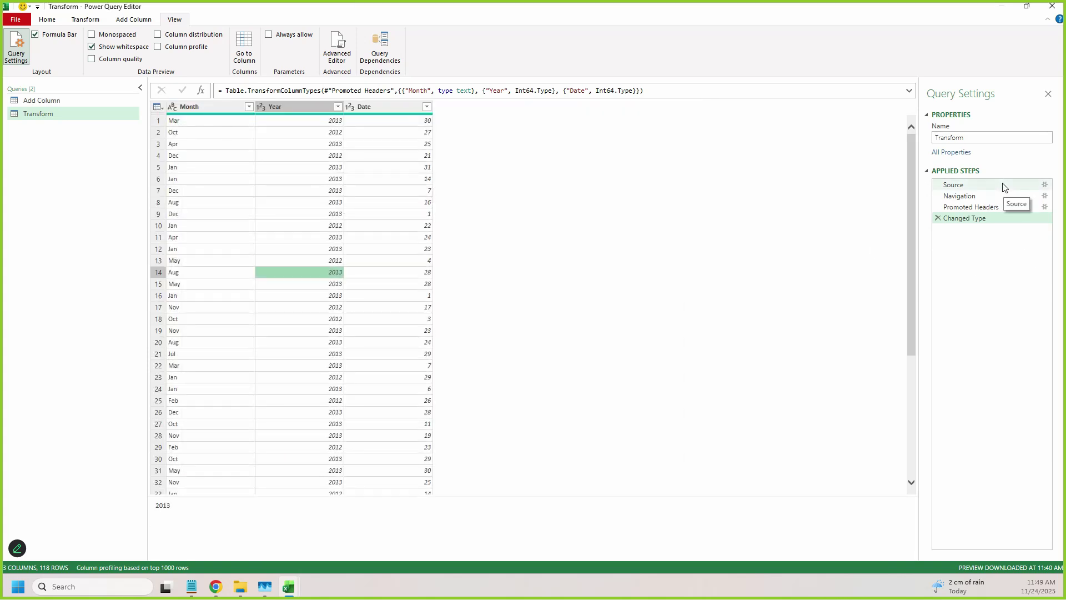
pyautogui.click(969, 186)
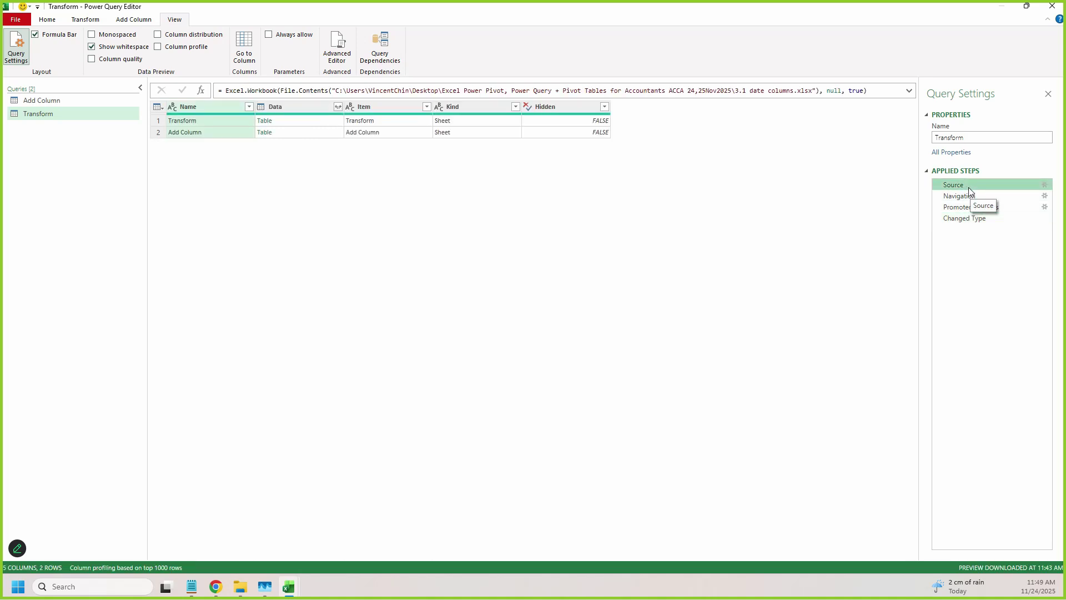
pyautogui.click(972, 195)
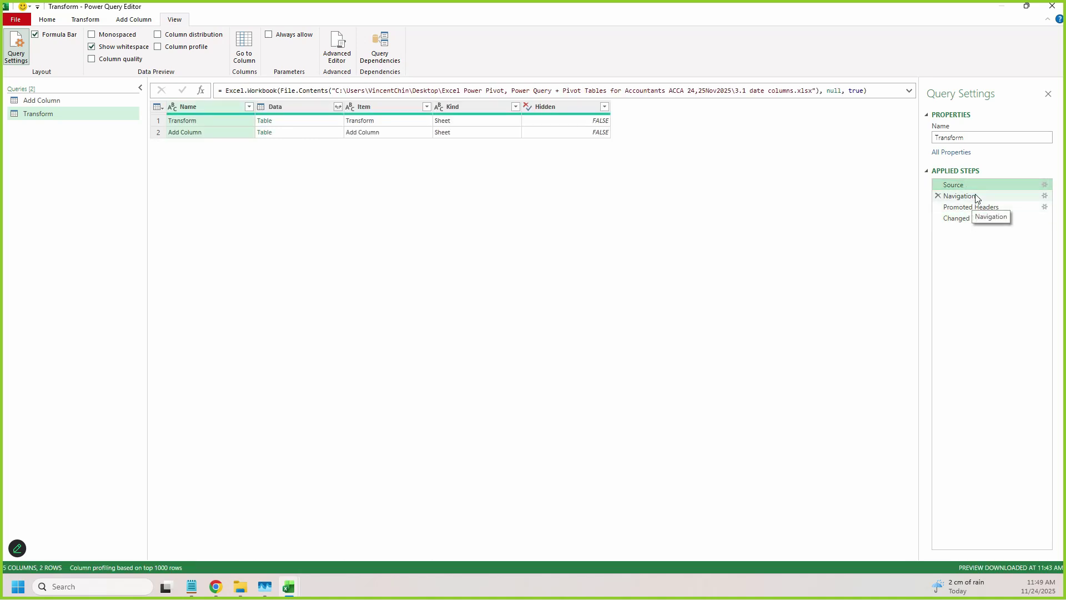
pyautogui.click(978, 208)
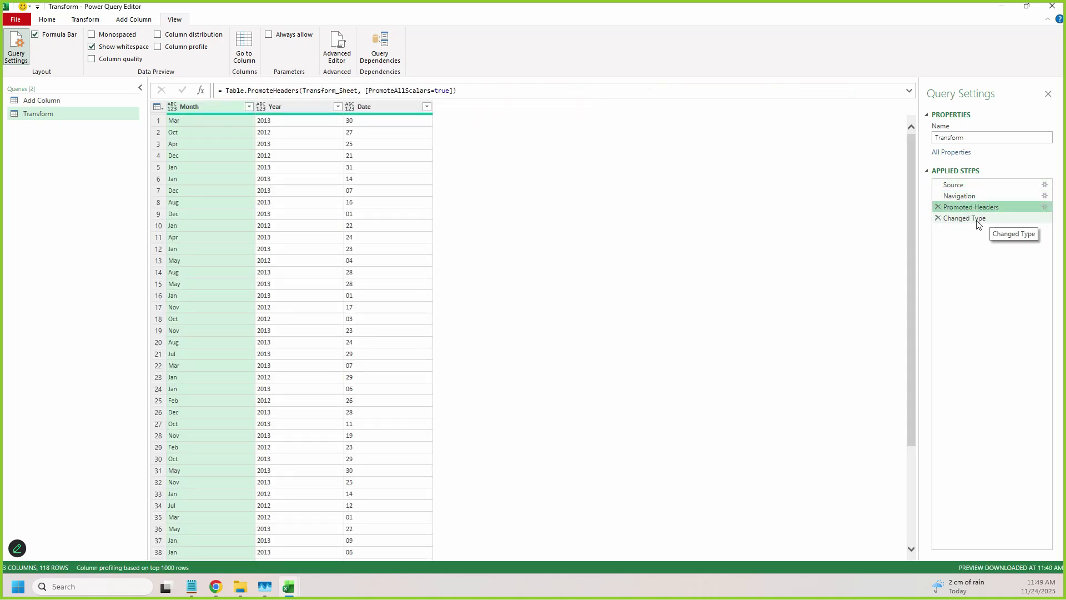
pyautogui.click(978, 222)
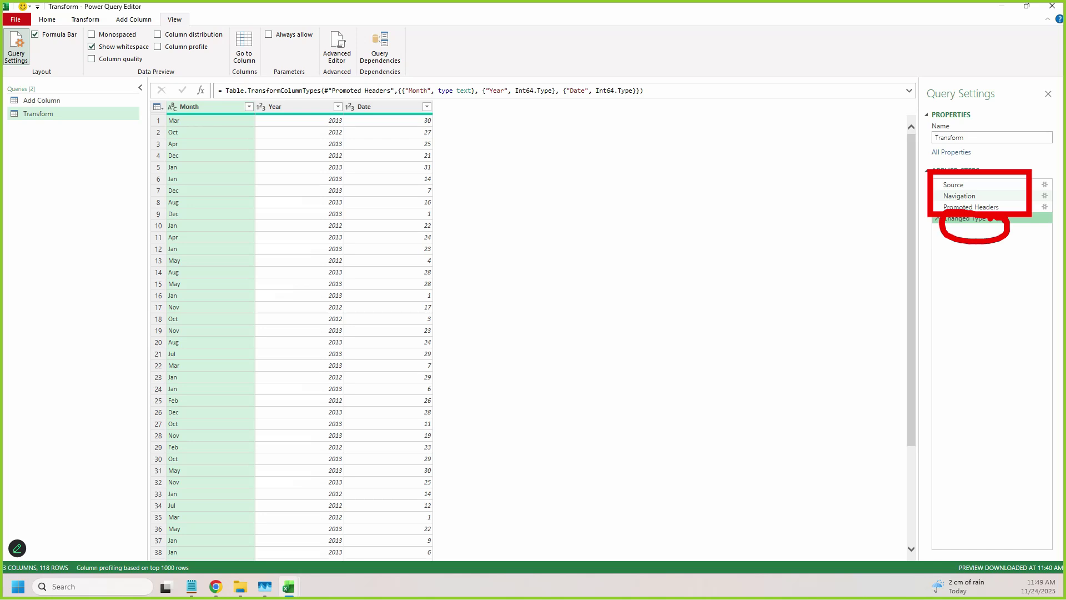
pyautogui.press('Escape')
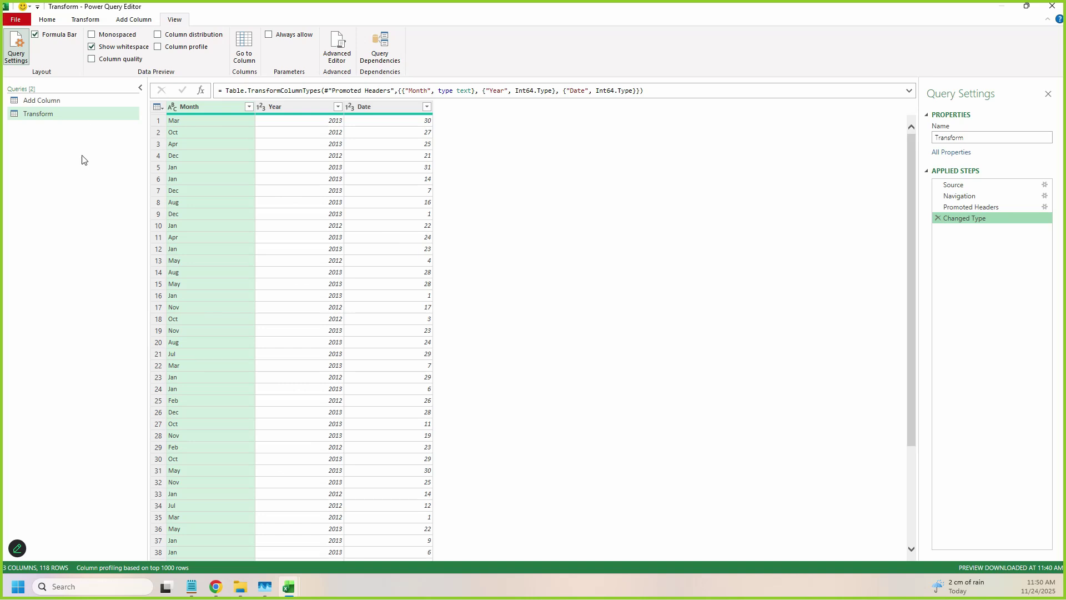
# Open the Add Column query and examine its Month, Year and Date columns and the empty space beside them
pyautogui.click(67, 105)
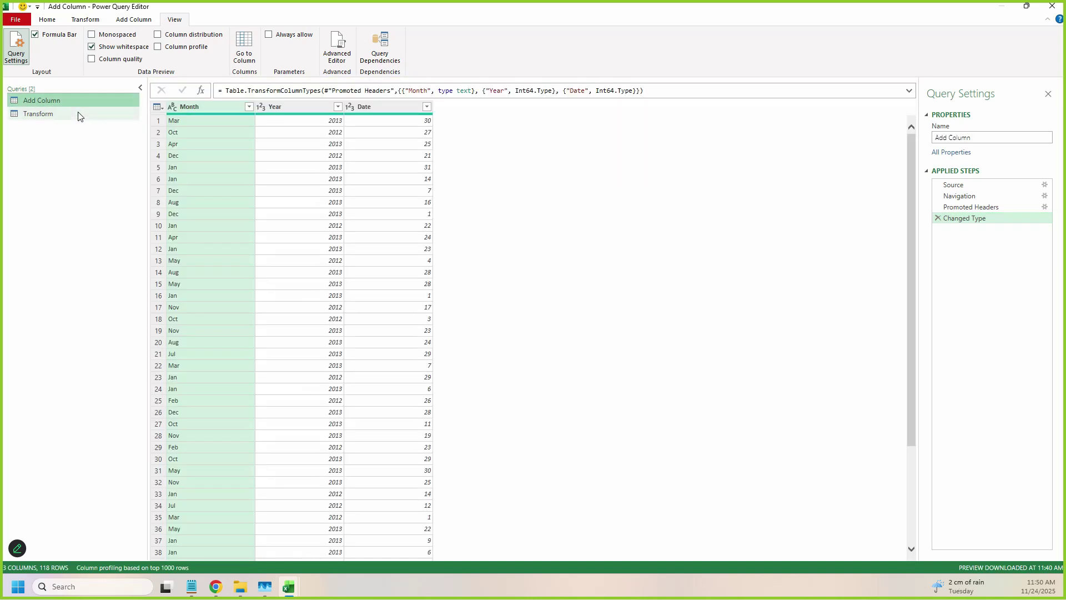
pyautogui.moveTo(12, 86); pyautogui.dragTo(84, 114)
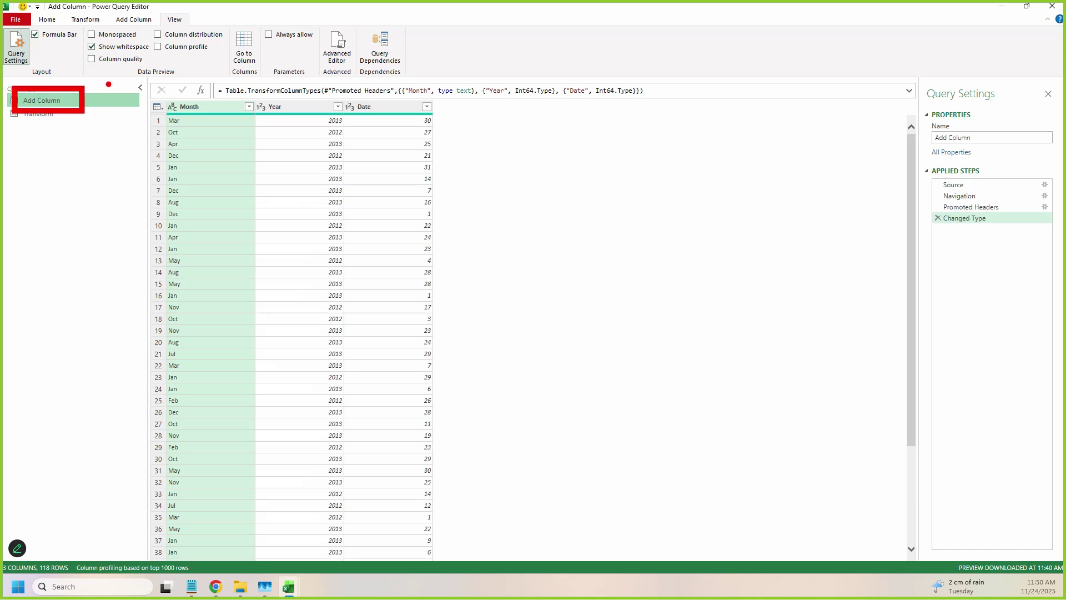
pyautogui.press('Escape')
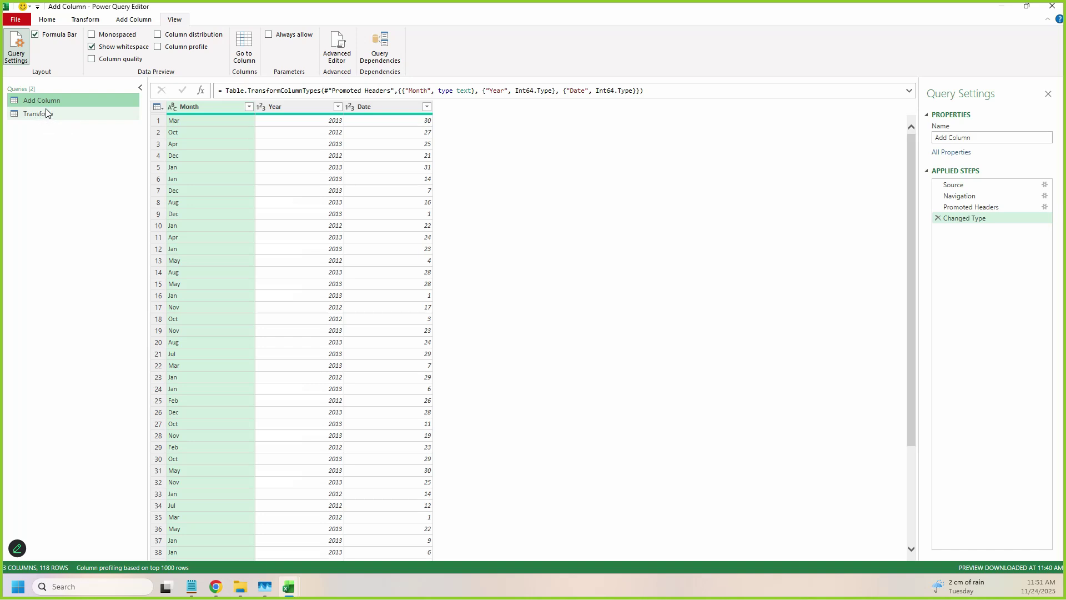
pyautogui.moveTo(9, 83)
pyautogui.mouseDown()
pyautogui.moveTo(79, 120)
pyautogui.moveTo(90, 111)
pyautogui.mouseUp()
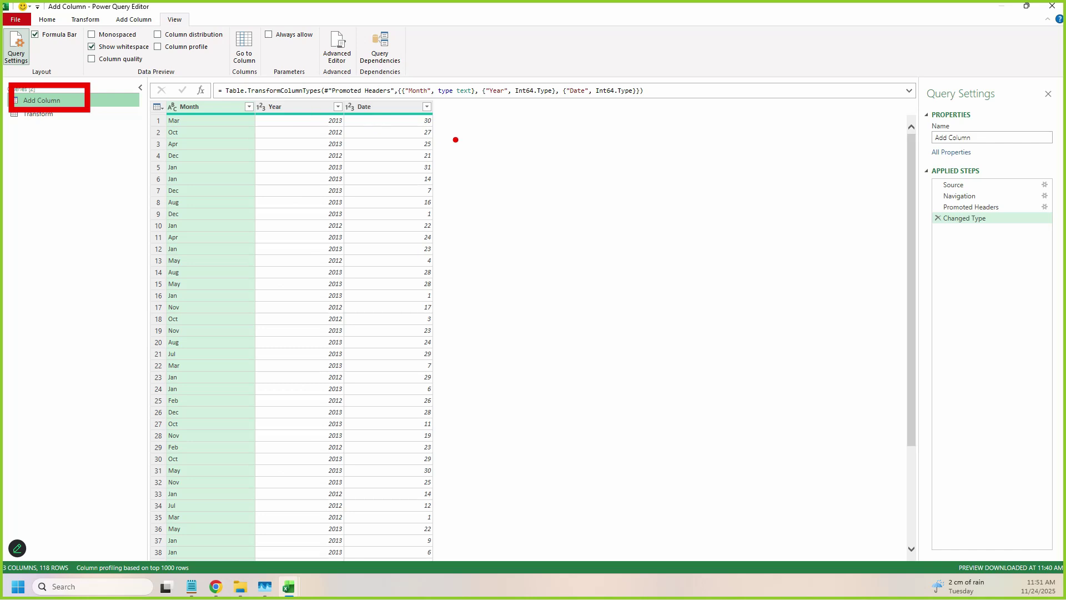
pyautogui.moveTo(431, 95)
pyautogui.mouseDown()
pyautogui.moveTo(535, 261)
pyautogui.moveTo(574, 505)
pyautogui.moveTo(536, 575)
pyautogui.mouseUp()
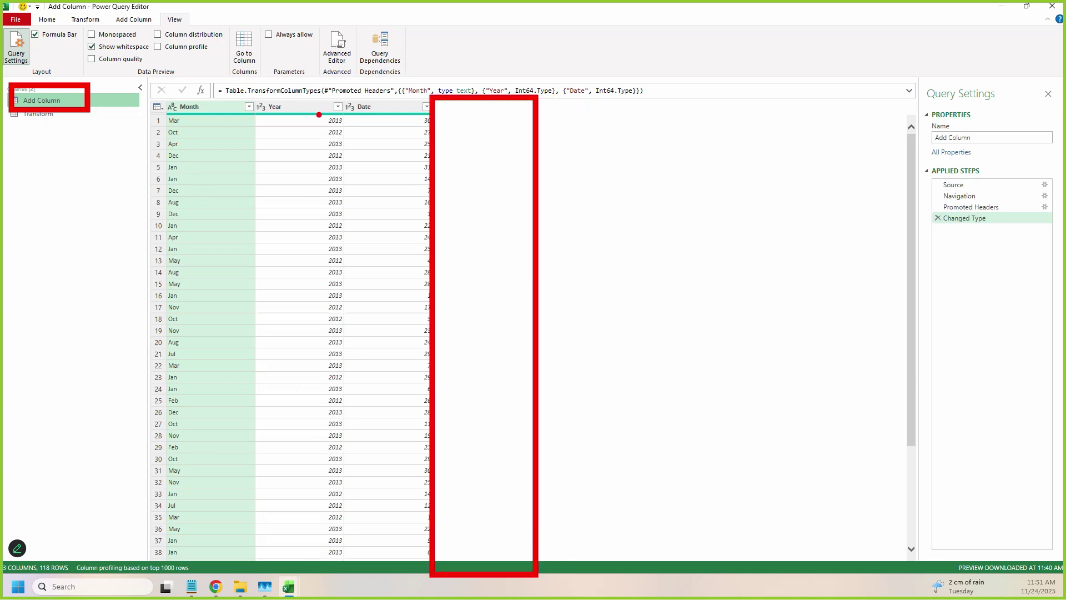
pyautogui.moveTo(392, 99)
pyautogui.mouseDown()
pyautogui.moveTo(282, 84)
pyautogui.moveTo(261, 173)
pyautogui.moveTo(395, 100)
pyautogui.moveTo(360, 94)
pyautogui.mouseUp()
pyautogui.press('Escape')
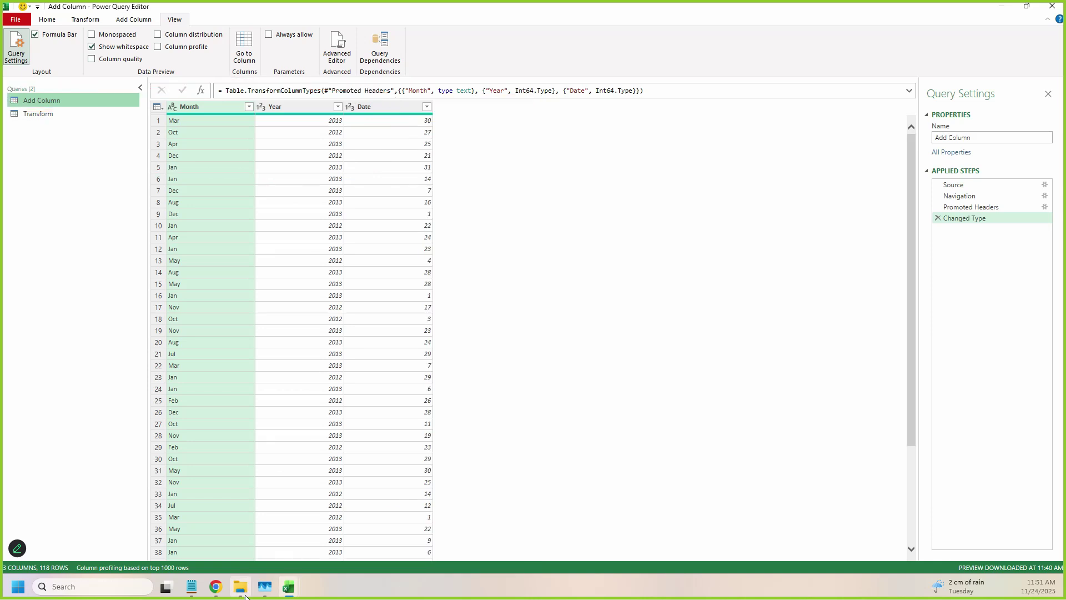
# Switch to notes.txt in Notepad, add the date format dd-mmm-yy below the Excel>PQ>Excel line, and save the file
pyautogui.click(193, 588)
pyautogui.scroll(-3, 502, 431)
pyautogui.click(451, 203)
pyautogui.write('dd')
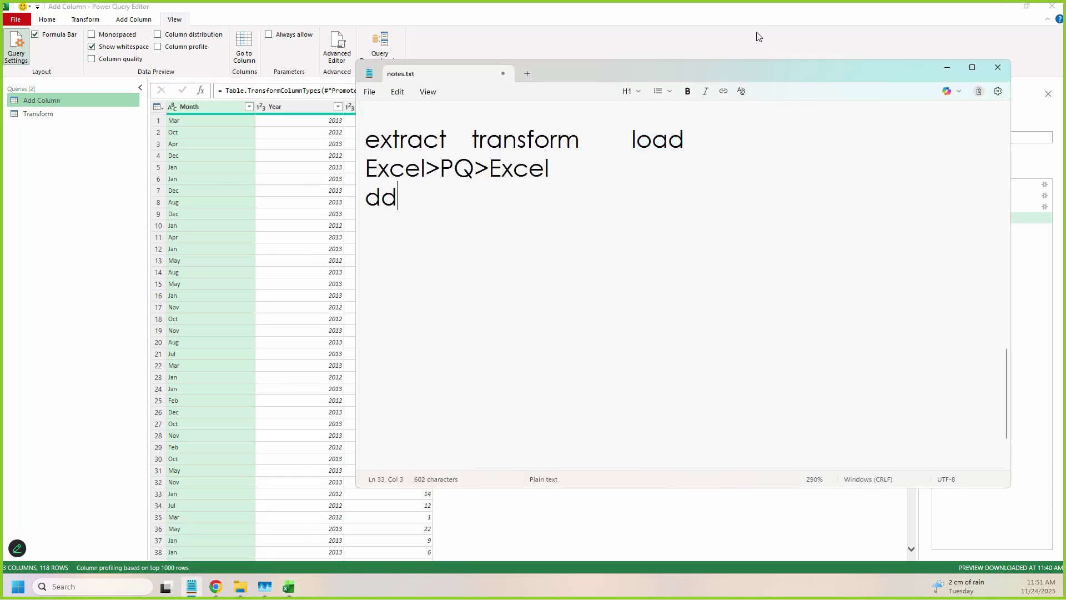
pyautogui.write('-mmm-')
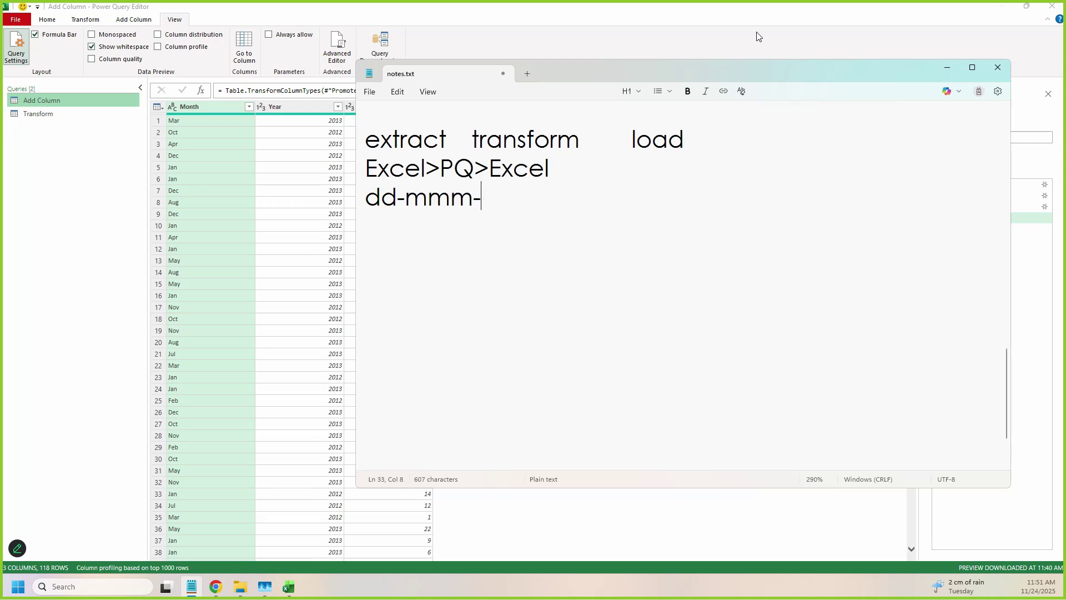
pyautogui.write('yy')
pyautogui.hotkey('ctrl', 's')
# Review the data type, data format and data value entries in notes.txt, and return to the dd-mmm-yy line
pyautogui.scroll(-3, 577, 260)
pyautogui.scroll(-2, 577, 260)
pyautogui.scroll(3, 576, 260)
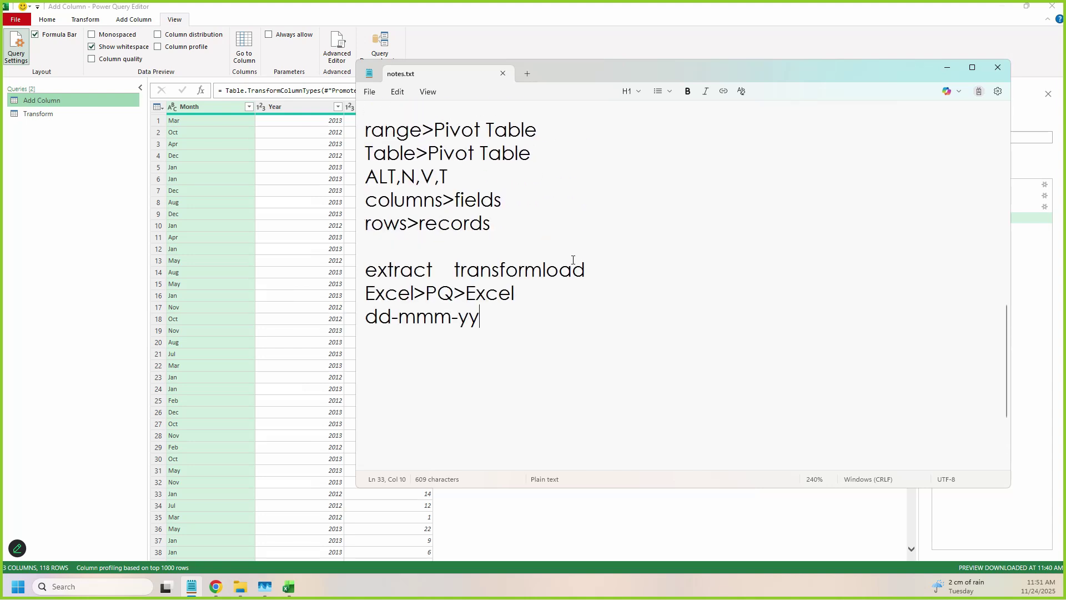
pyautogui.scroll(3, 573, 260)
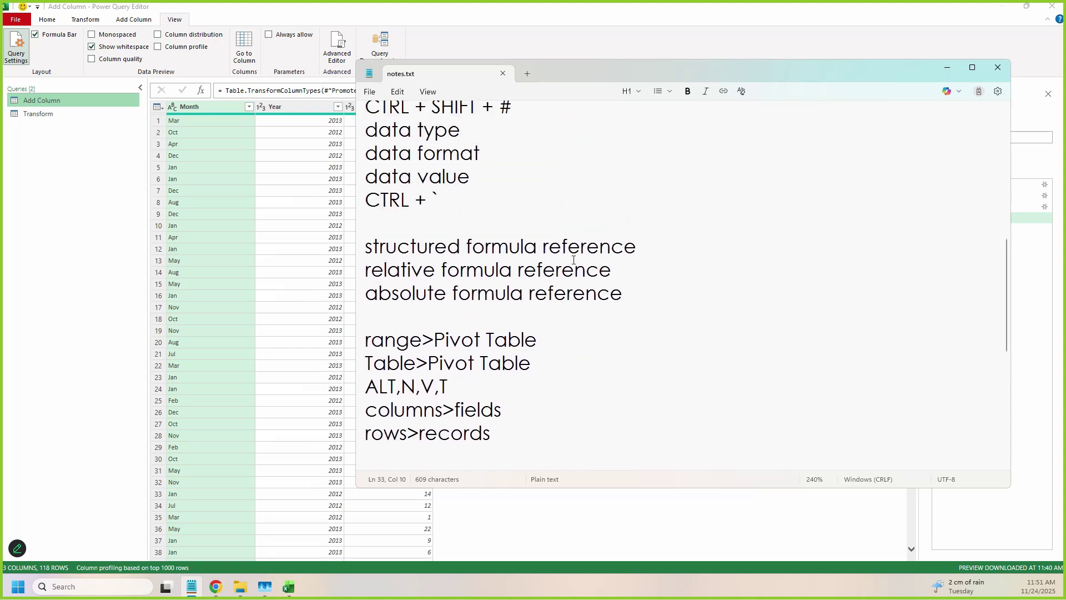
pyautogui.scroll(1, 572, 254)
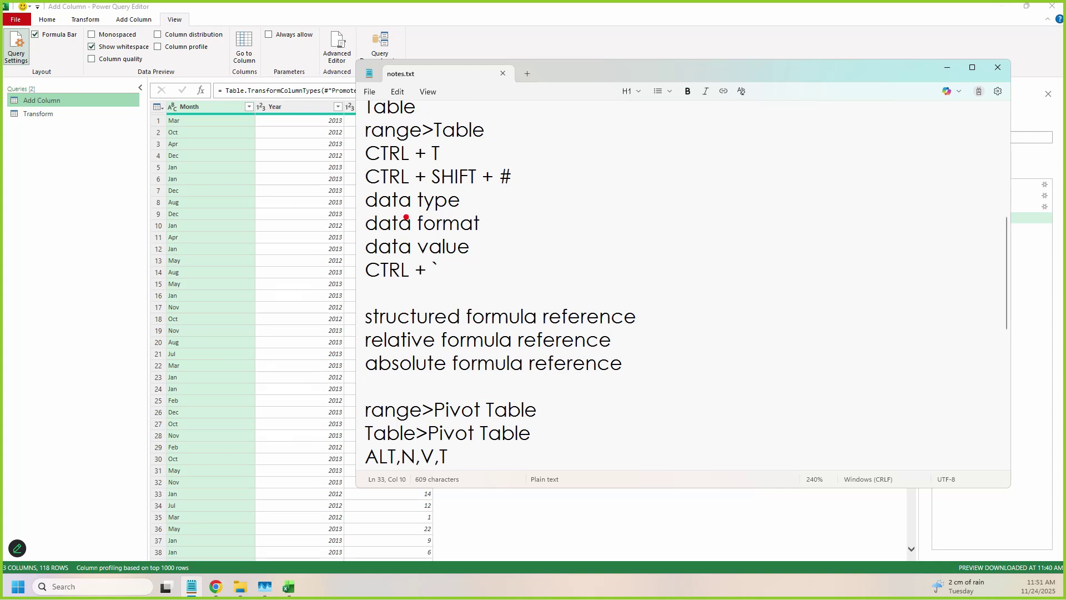
pyautogui.moveTo(356, 206); pyautogui.dragTo(500, 242)
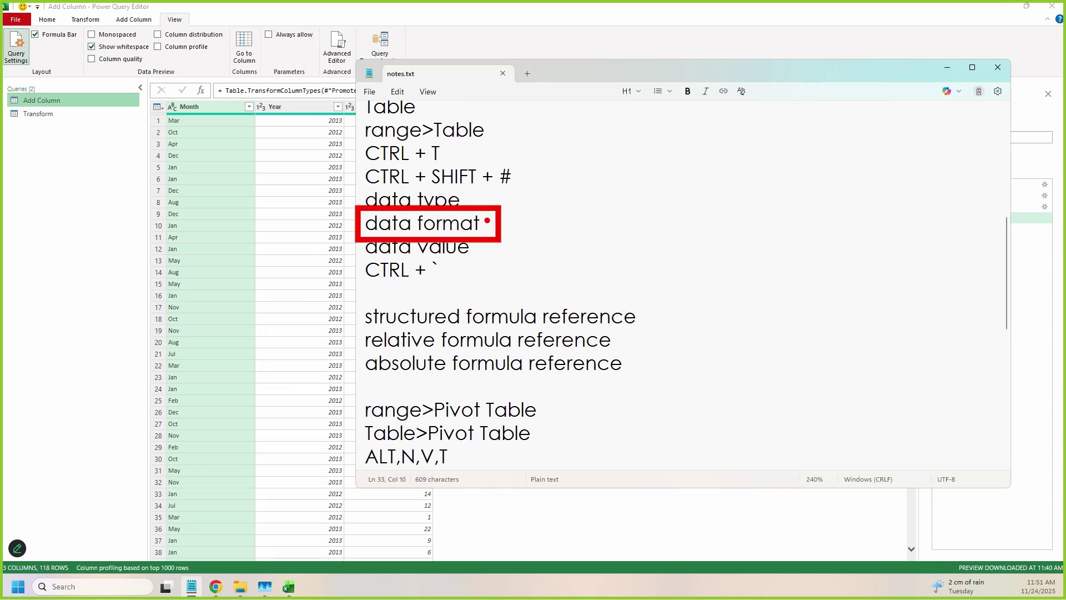
pyautogui.press('Escape')
pyautogui.click(503, 236)
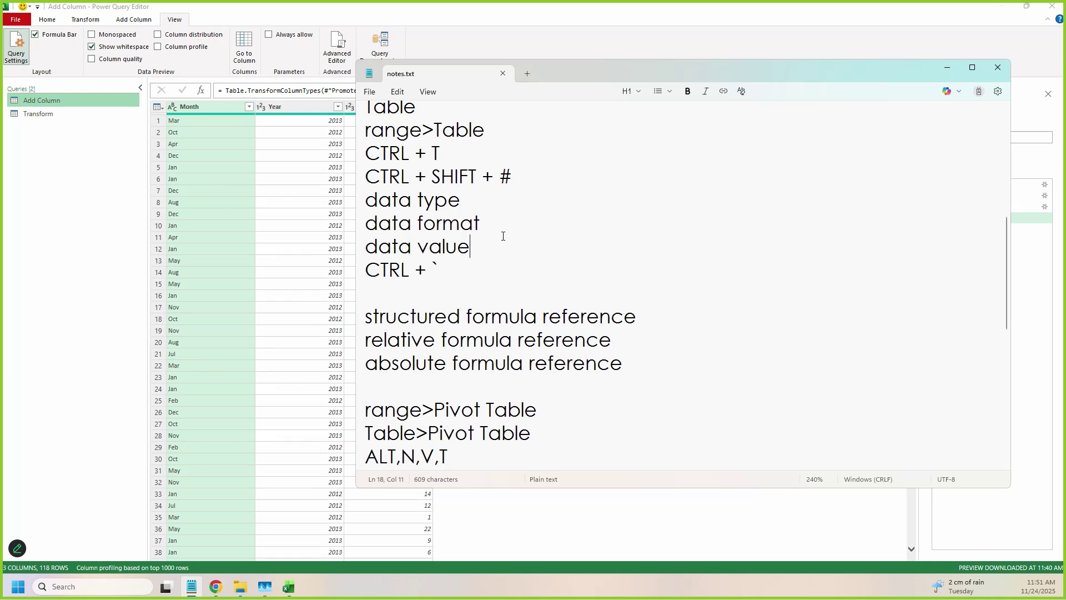
pyautogui.scroll(-6, 503, 236)
pyautogui.click(527, 209)
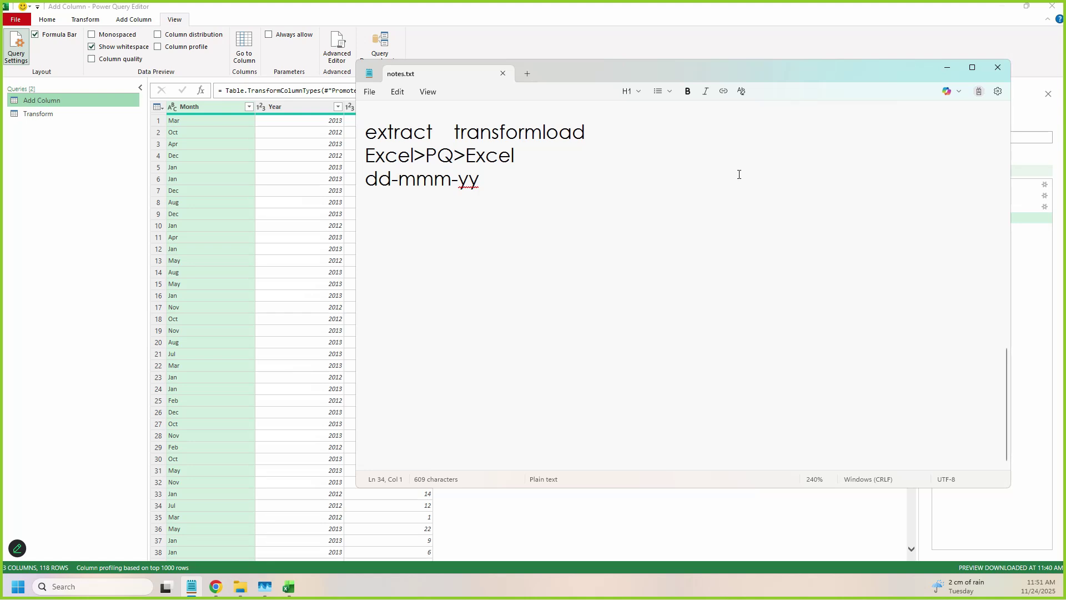
# Return to the Power Query Editor and locate the Merge Columns command among the Transform commands for the Add Column query
pyautogui.click(177, 198)
pyautogui.click(56, 17)
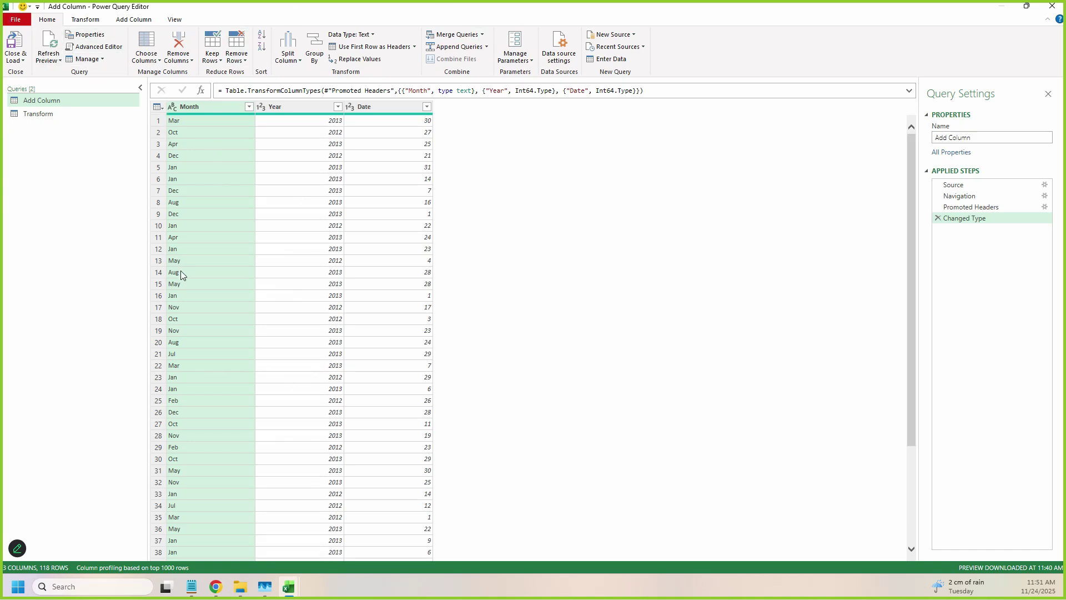
pyautogui.click(86, 21)
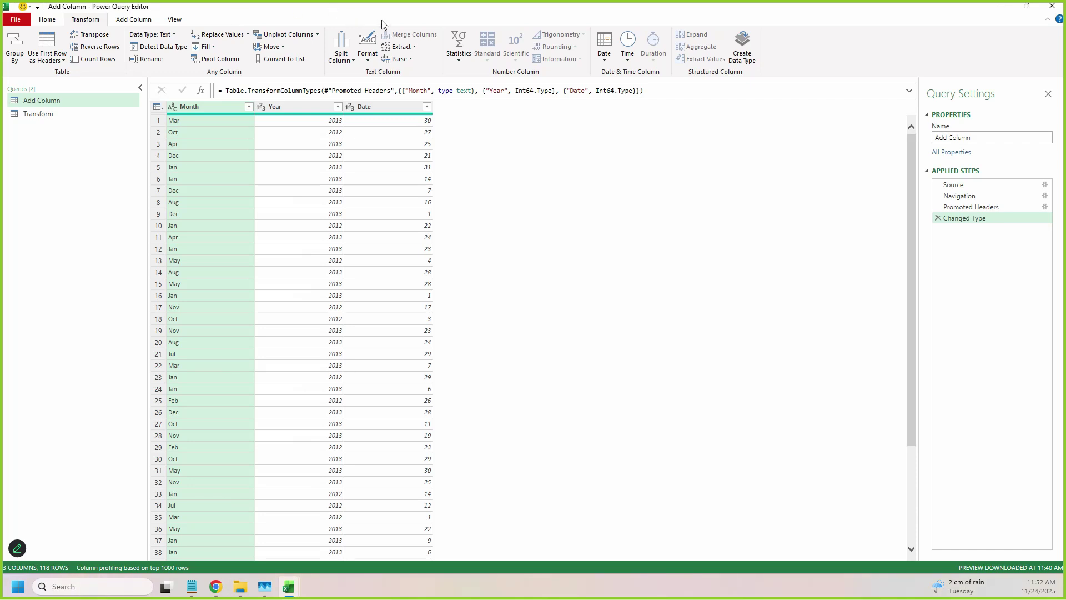
pyautogui.moveTo(374, 17); pyautogui.dragTo(456, 48)
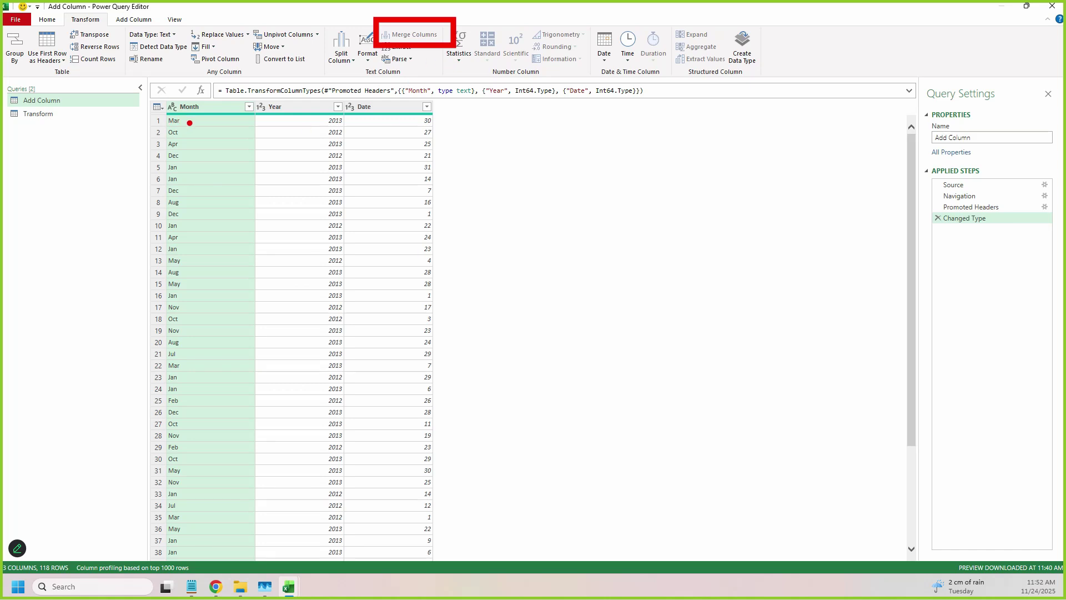
pyautogui.moveTo(185, 111); pyautogui.dragTo(198, 108)
pyautogui.press('Escape')
# Examine the Merge Columns command that adds a new column, and compare it with the Add Column query's name
pyautogui.click(133, 21)
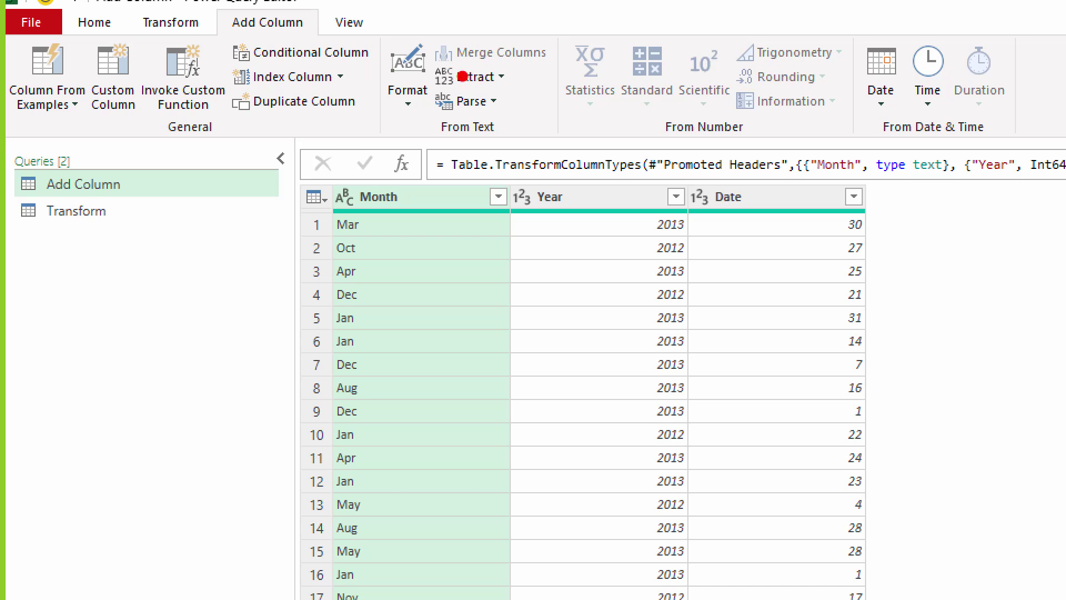
pyautogui.moveTo(466, 71); pyautogui.dragTo(535, 75)
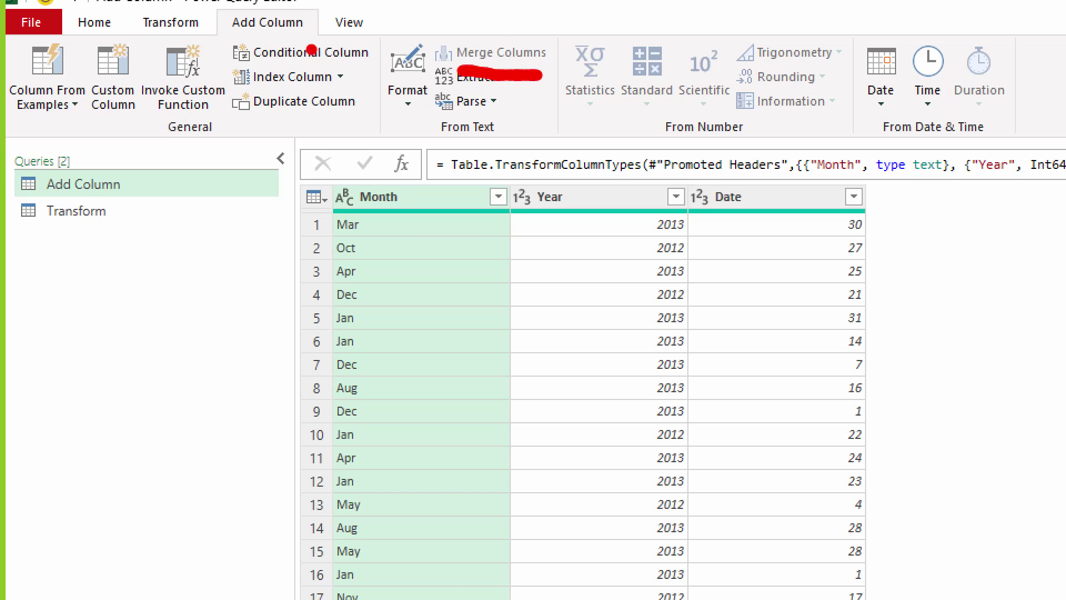
pyautogui.click(235, 32)
pyautogui.moveTo(38, 201); pyautogui.dragTo(135, 190)
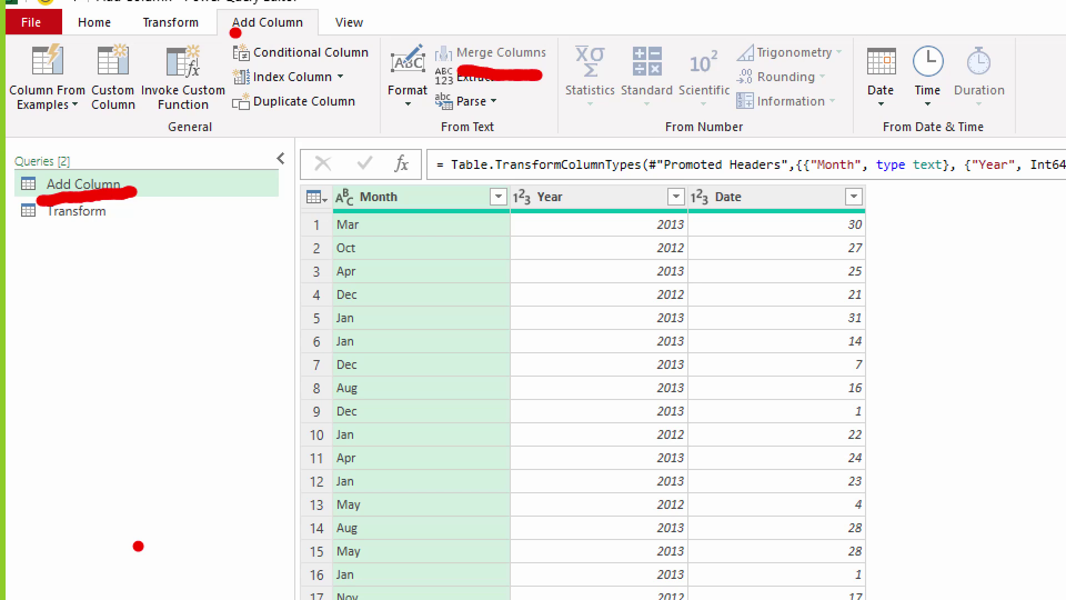
pyautogui.moveTo(384, 203); pyautogui.dragTo(385, 274)
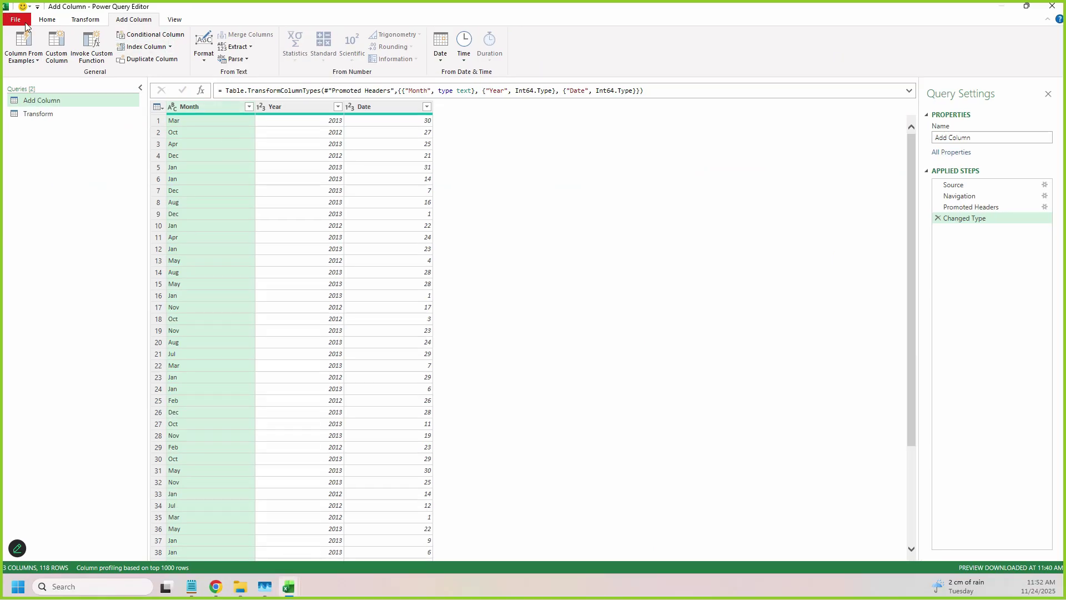
pyautogui.moveTo(93, 4); pyautogui.dragTo(167, 30)
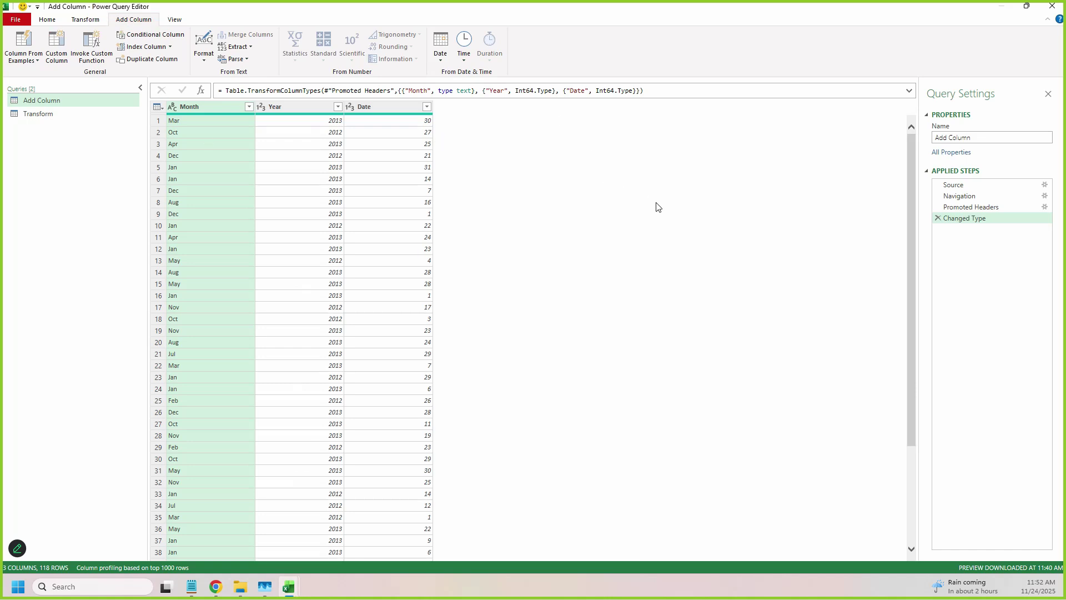
# Select the Date, Month and Year columns of the Add Column query, in that order
pyautogui.click(403, 107)
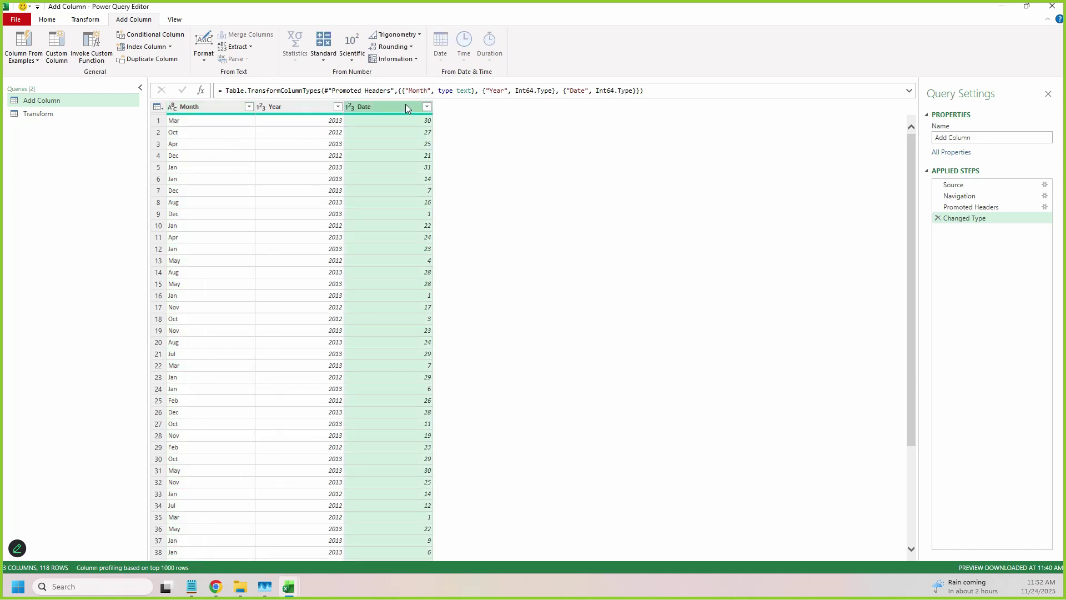
pyautogui.keyDown('ctrl'); pyautogui.click(194, 107); pyautogui.keyUp('ctrl')
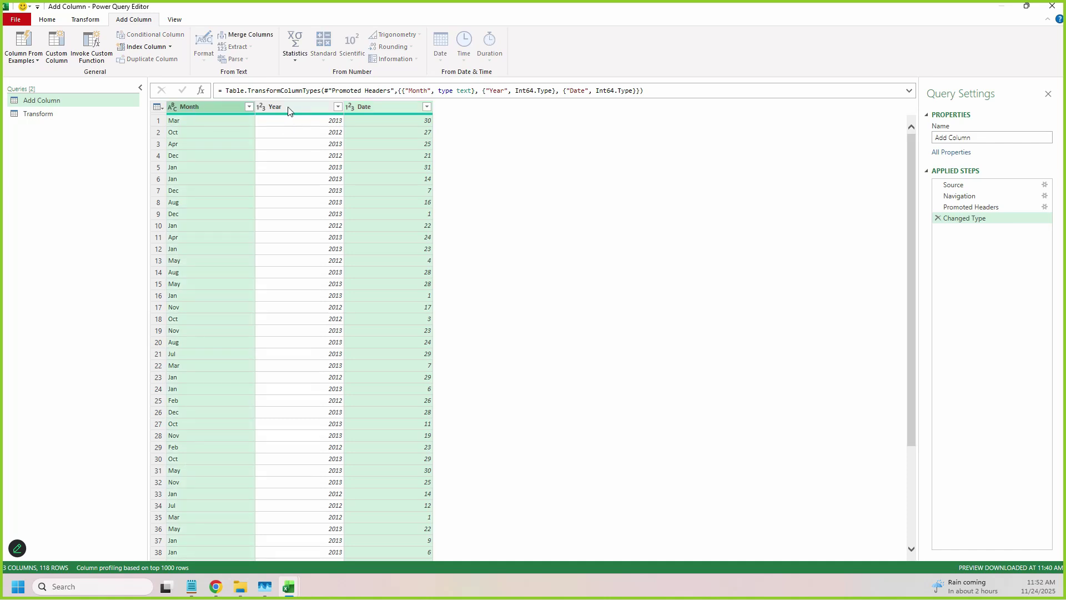
pyautogui.keyDown('ctrl'); pyautogui.click(288, 108); pyautogui.keyUp('ctrl')
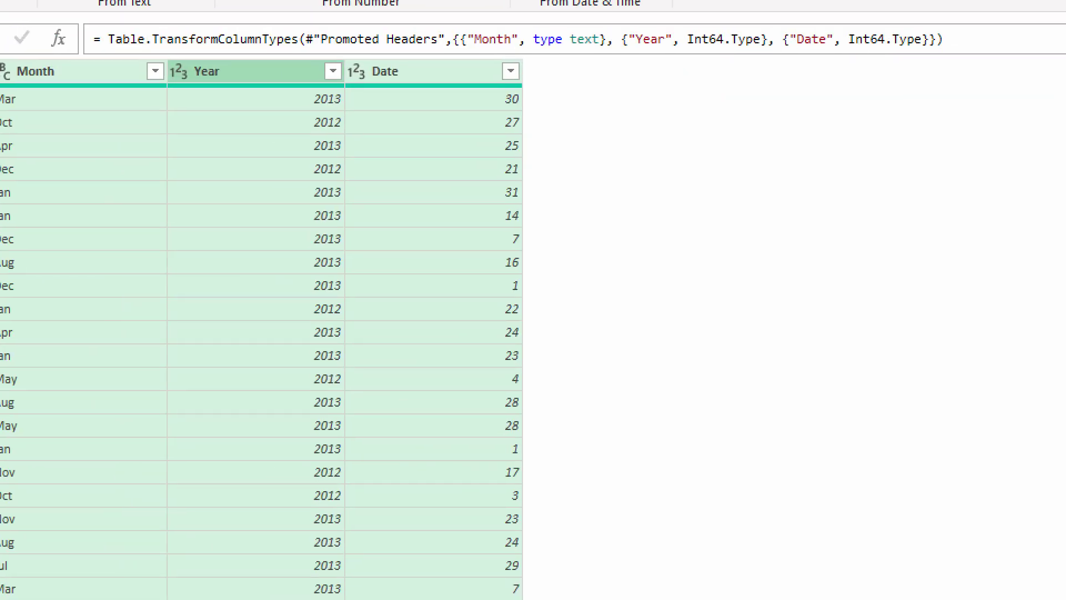
pyautogui.moveTo(436, 148); pyautogui.dragTo(437, 211)
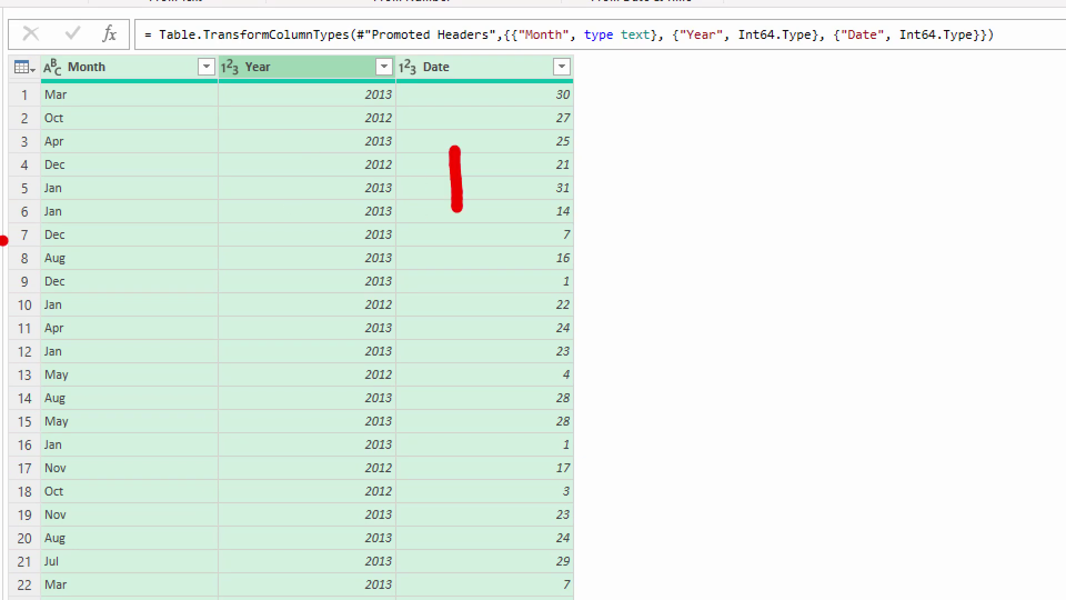
pyautogui.moveTo(46, 143)
pyautogui.mouseDown()
pyautogui.moveTo(21, 182)
pyautogui.moveTo(113, 180)
pyautogui.mouseUp()
pyautogui.moveTo(278, 97)
pyautogui.mouseDown()
pyautogui.moveTo(333, 139)
pyautogui.moveTo(266, 171)
pyautogui.mouseUp()
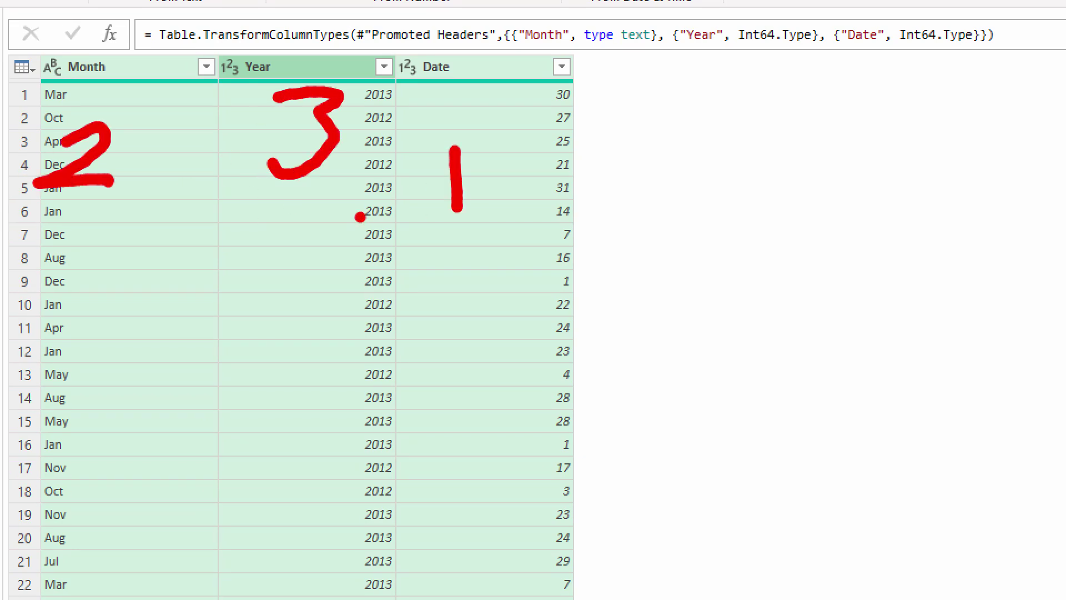
pyautogui.press('Escape')
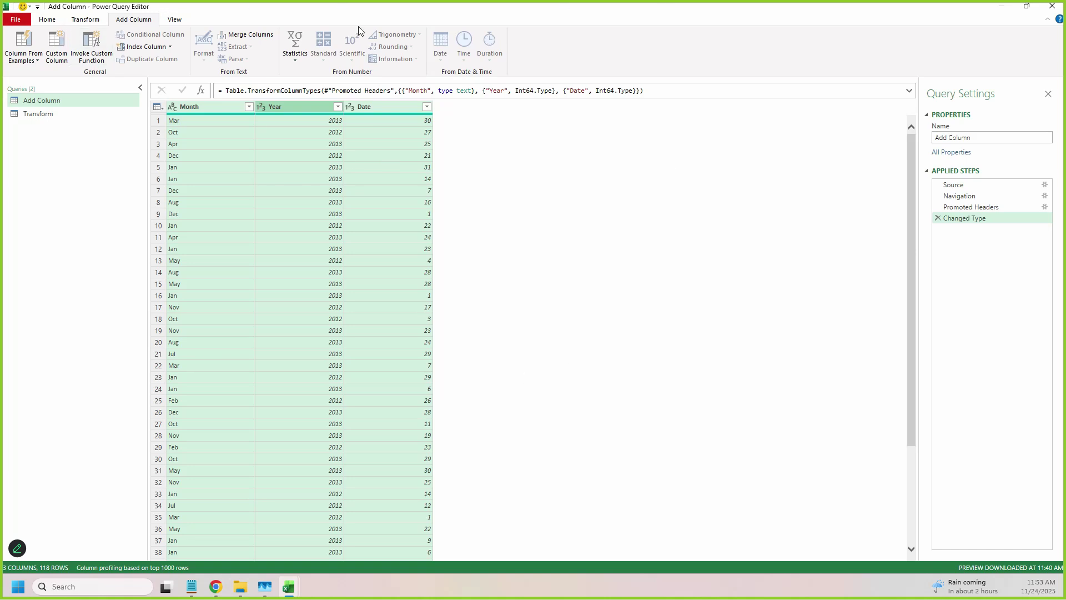
# Merge the selected columns into a new column named dd-mmm-yy, using a custom hyphen (-) separator
pyautogui.click(236, 35)
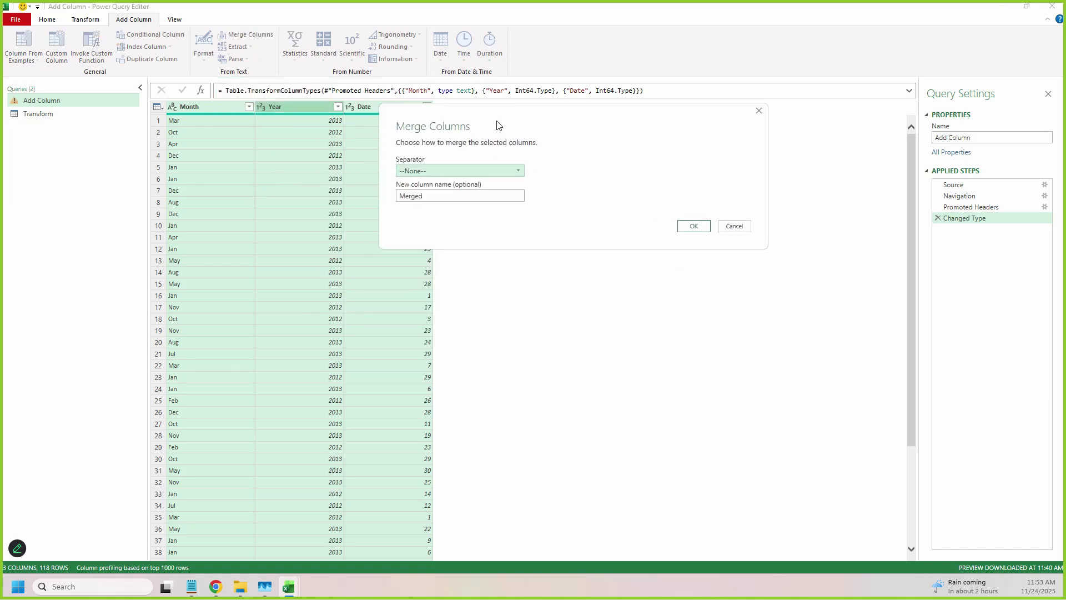
pyautogui.click(414, 171)
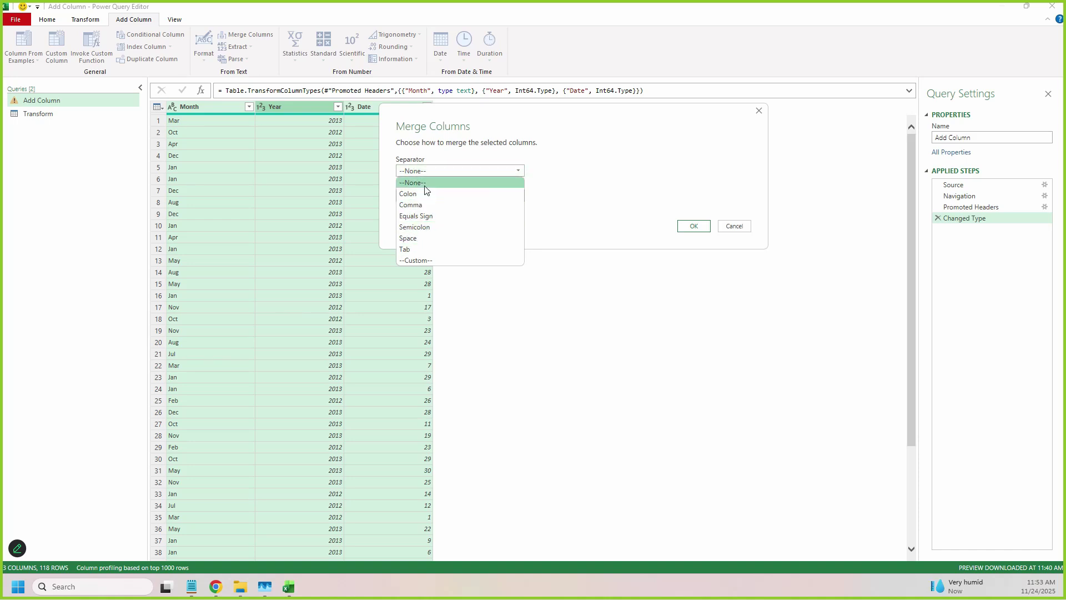
pyautogui.click(417, 261)
pyautogui.click(426, 186)
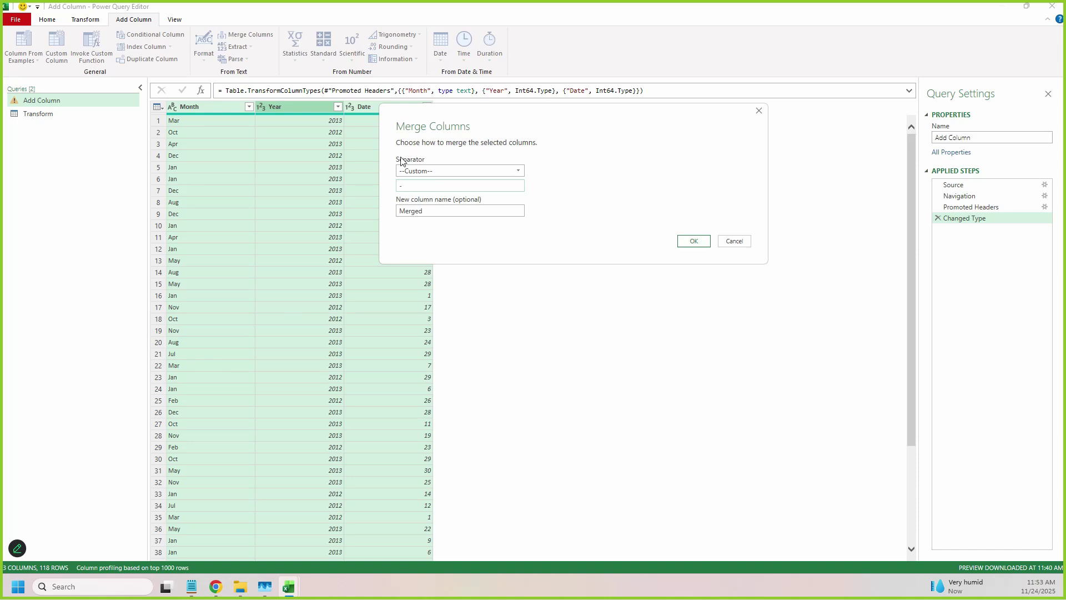
pyautogui.doubleClick(412, 211)
pyautogui.write('dd-mmm-yy')
pyautogui.moveTo(511, 138); pyautogui.dragTo(287, 164)
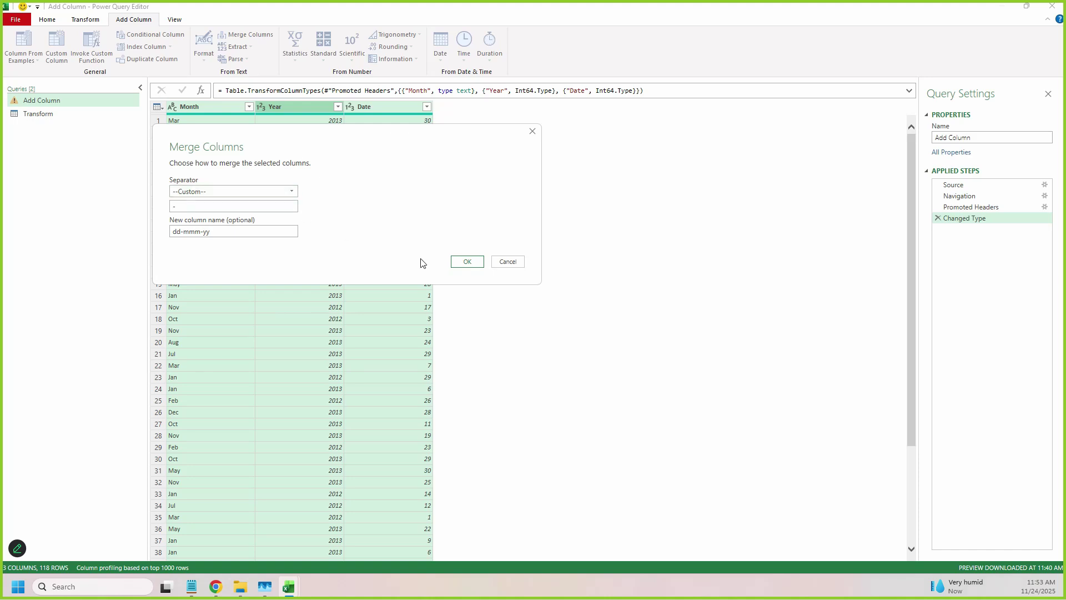
pyautogui.click(467, 262)
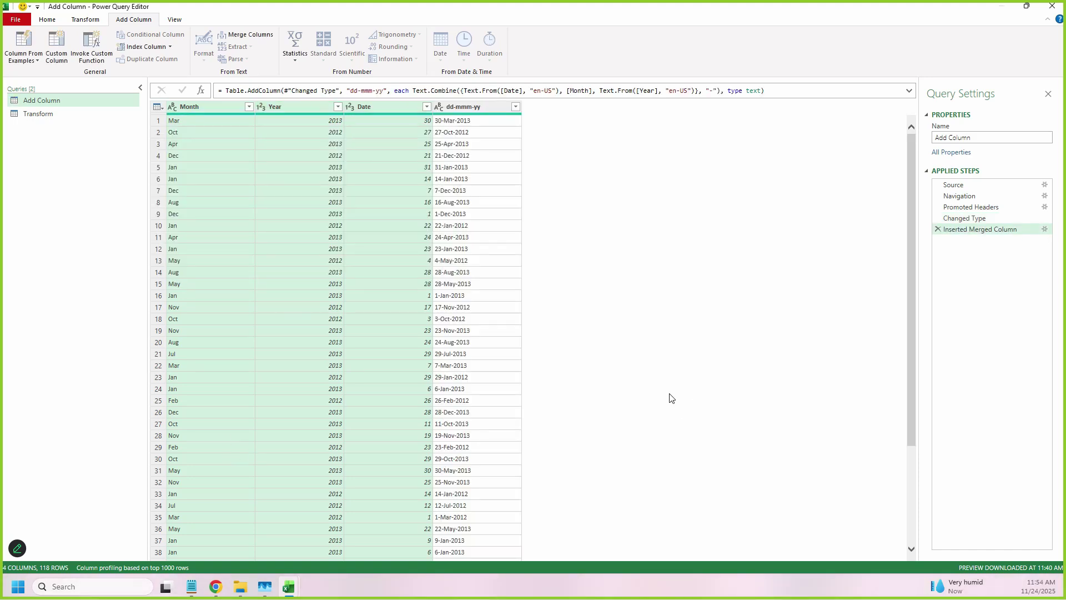
# Compare the dd-mmm-yy column's data type and values with the data type, format and value entries in notes.txt, and return to the query
pyautogui.click(473, 109)
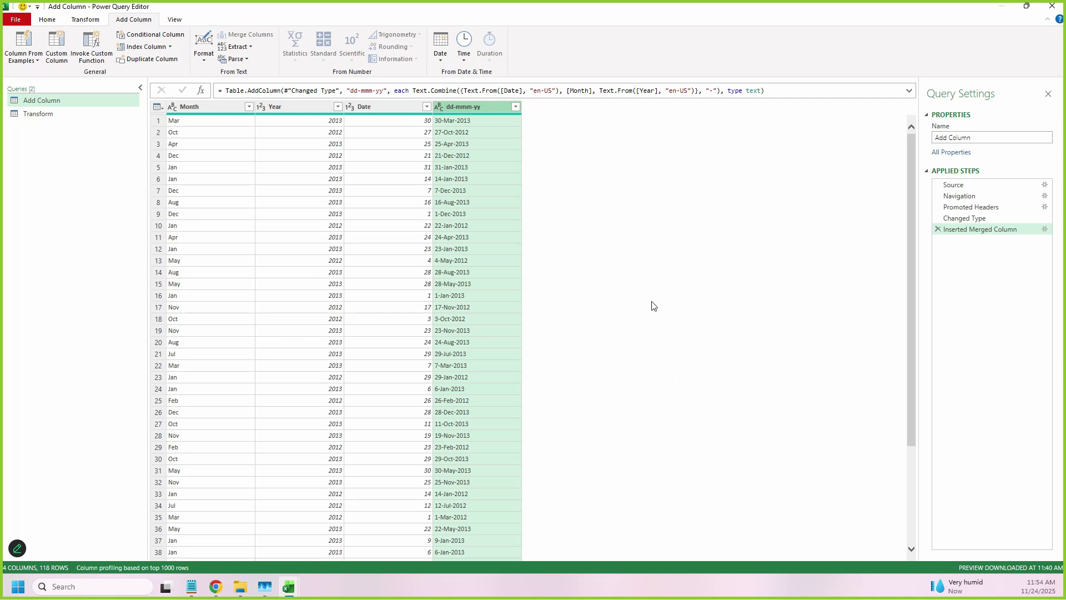
pyautogui.click(191, 586)
pyautogui.scroll(5, 619, 116)
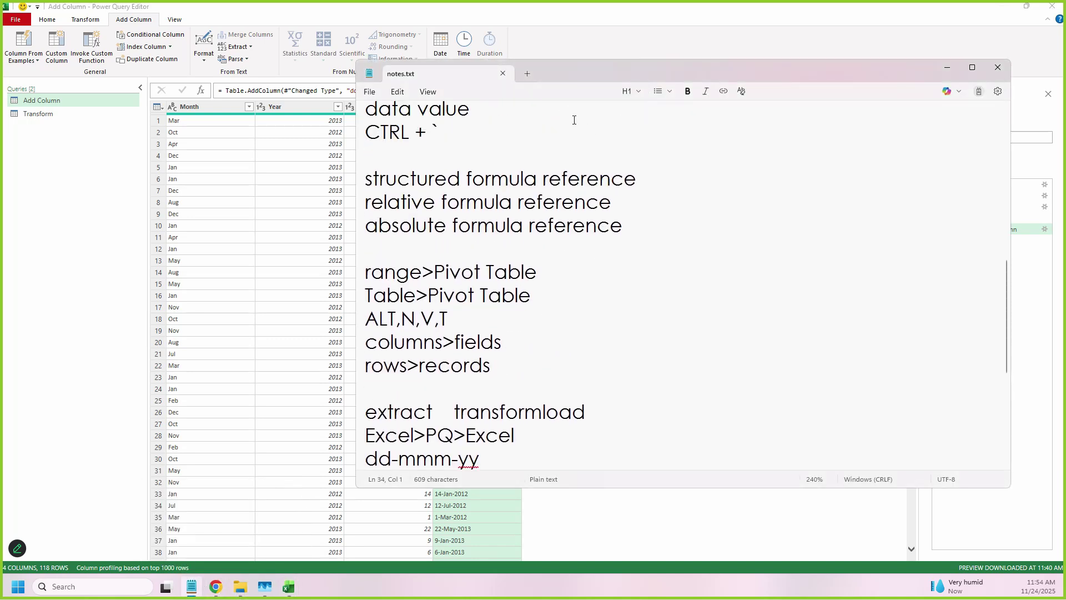
pyautogui.moveTo(555, 77); pyautogui.dragTo(756, 55)
pyautogui.scroll(3, 689, 162)
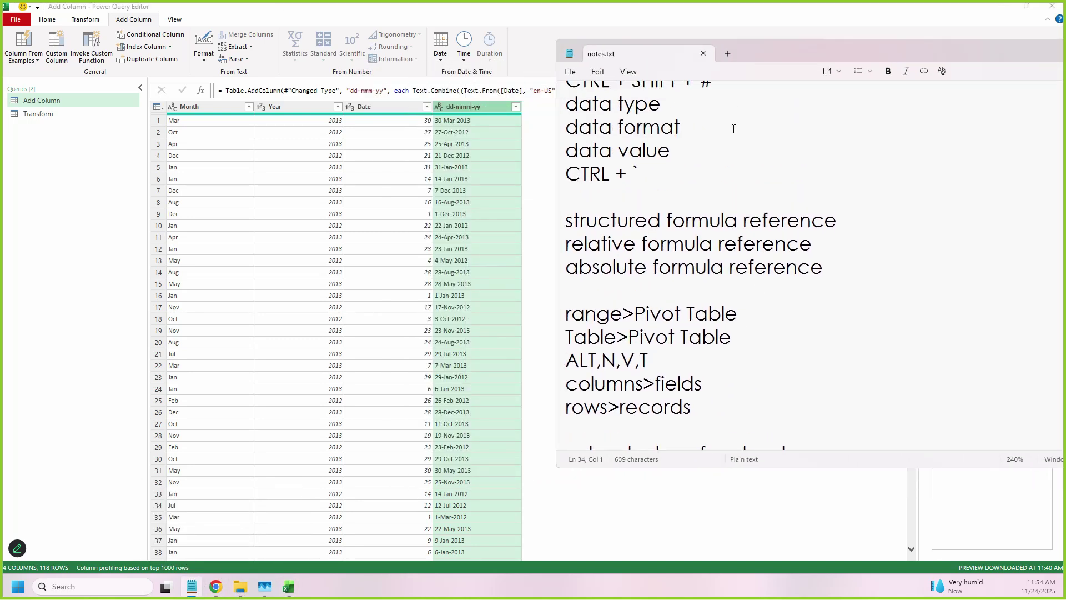
pyautogui.hotkey('ctrl', '2')
pyautogui.moveTo(543, 174)
pyautogui.mouseDown()
pyautogui.moveTo(676, 224)
pyautogui.moveTo(707, 248)
pyautogui.mouseUp()
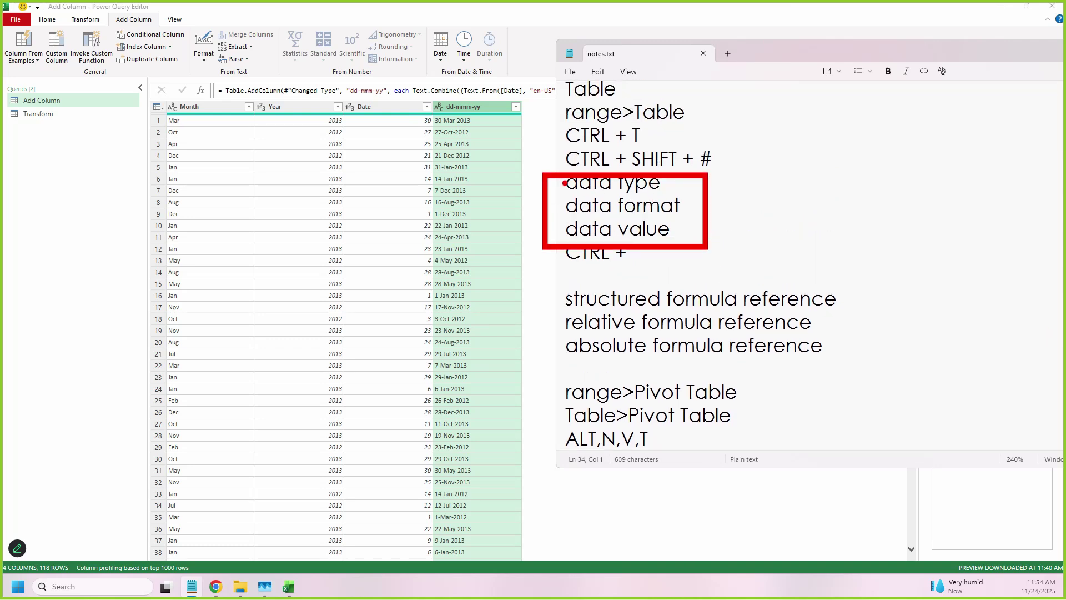
pyautogui.moveTo(555, 171); pyautogui.dragTo(673, 201)
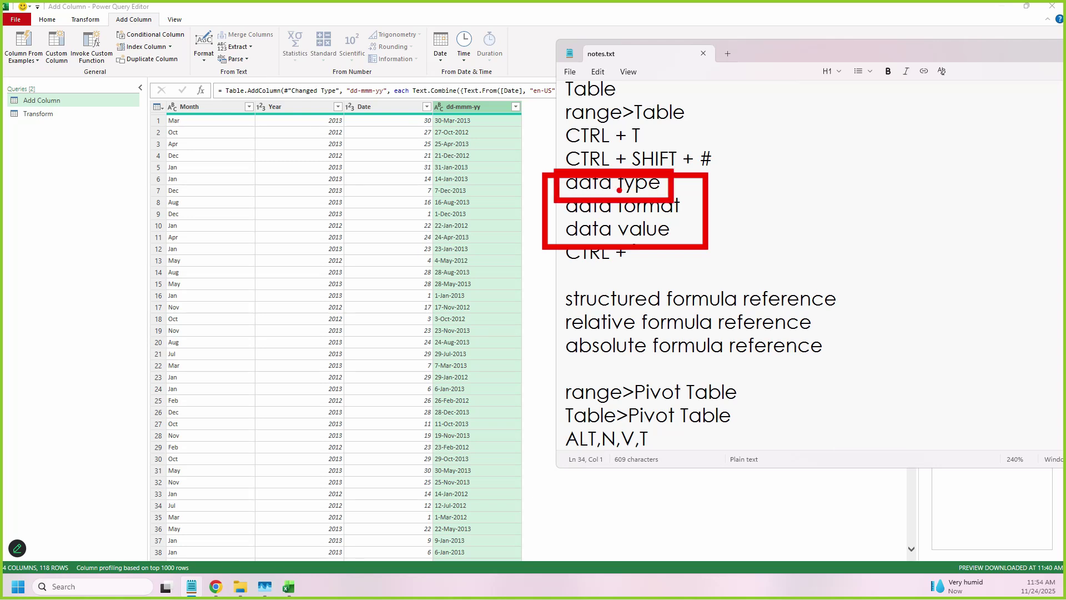
pyautogui.moveTo(424, 95); pyautogui.dragTo(447, 121)
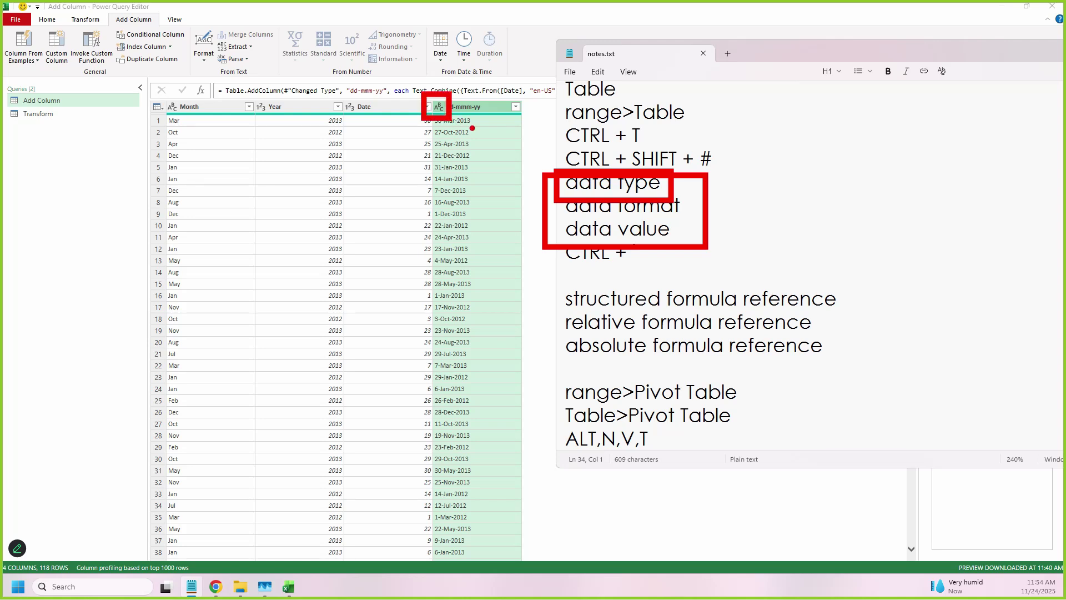
pyautogui.moveTo(472, 115); pyautogui.dragTo(463, 420)
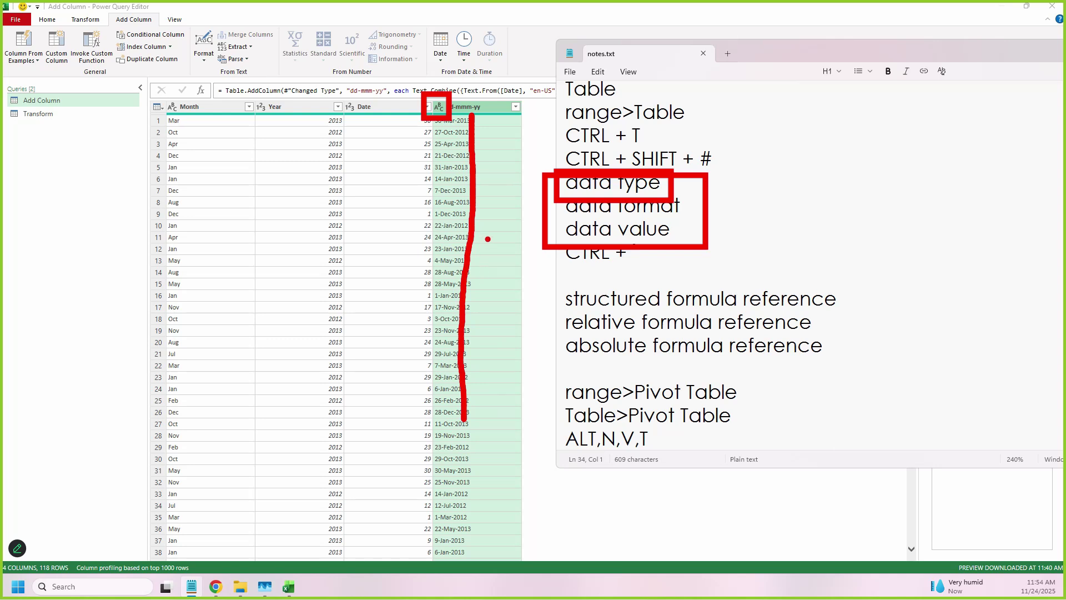
pyautogui.press('Escape')
pyautogui.click(507, 18)
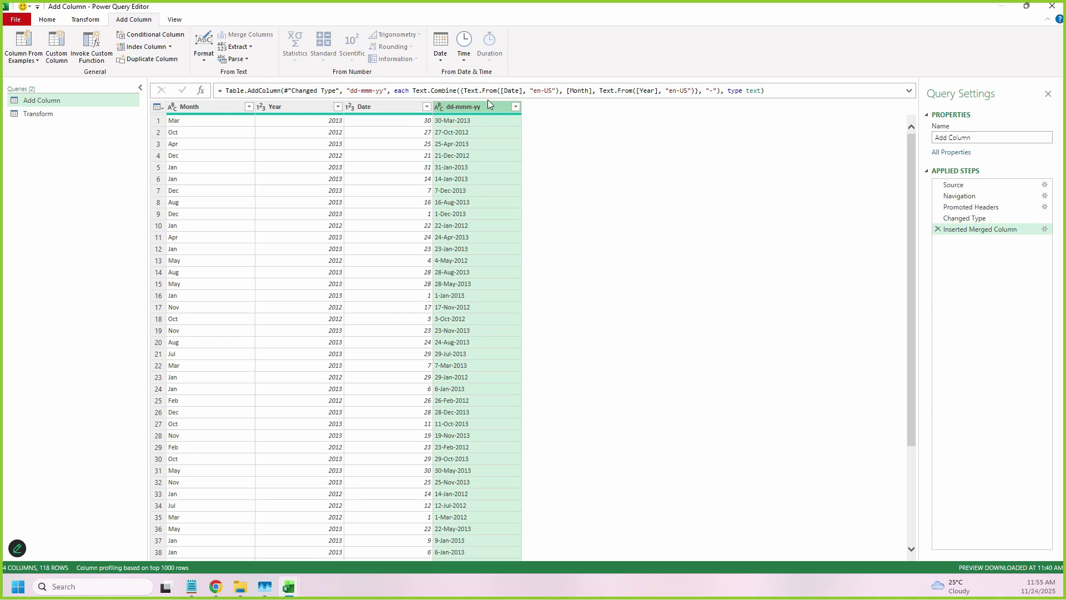
# Examine the available data types and the sort and filter options of the dd-mmm-yy column
pyautogui.click(440, 107)
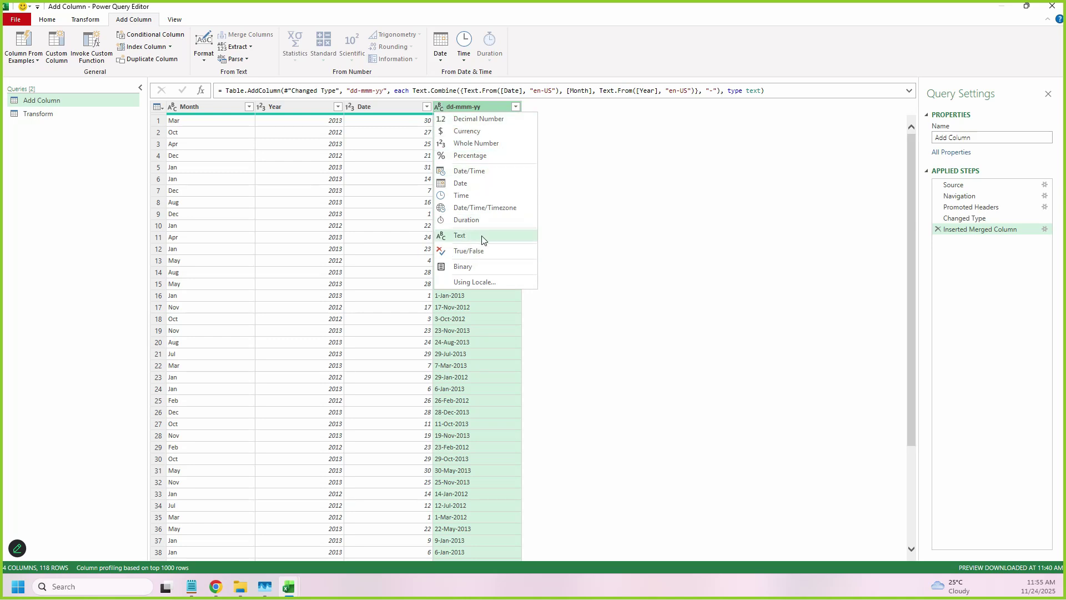
pyautogui.click(671, 171)
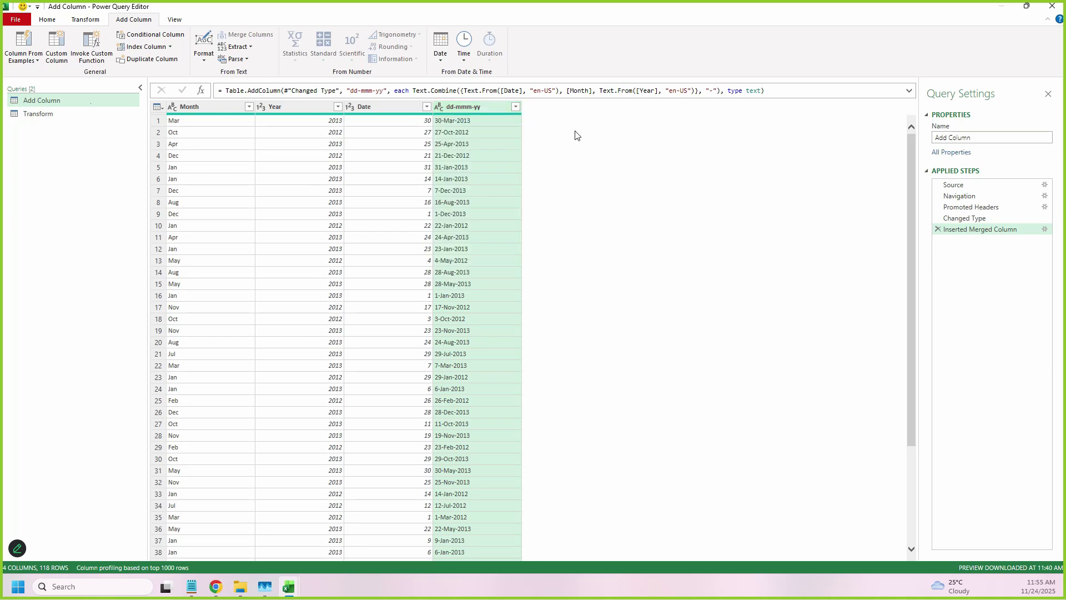
pyautogui.click(516, 107)
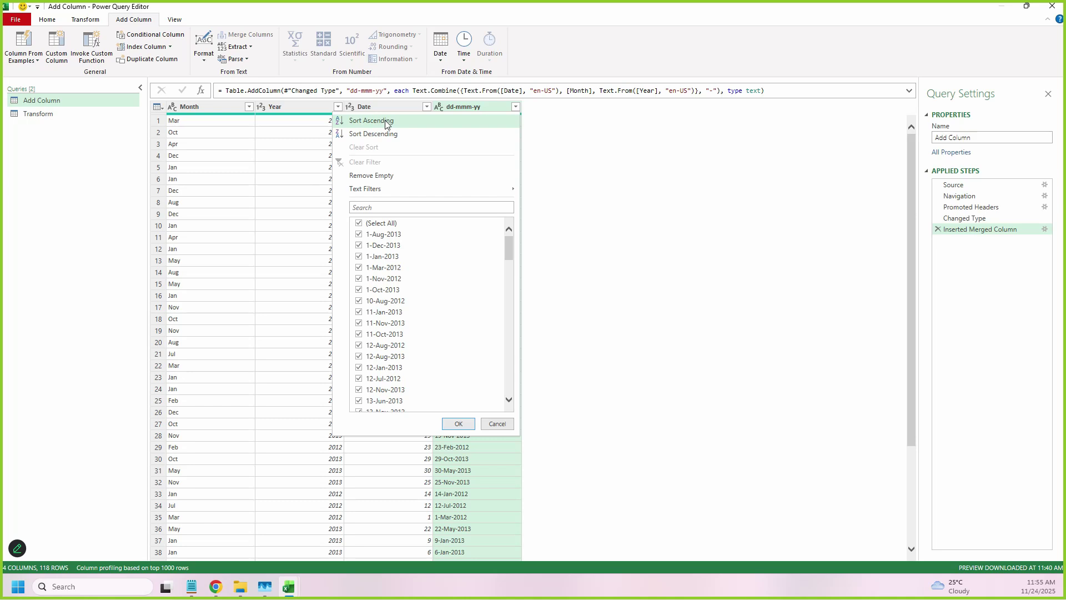
pyautogui.click(674, 204)
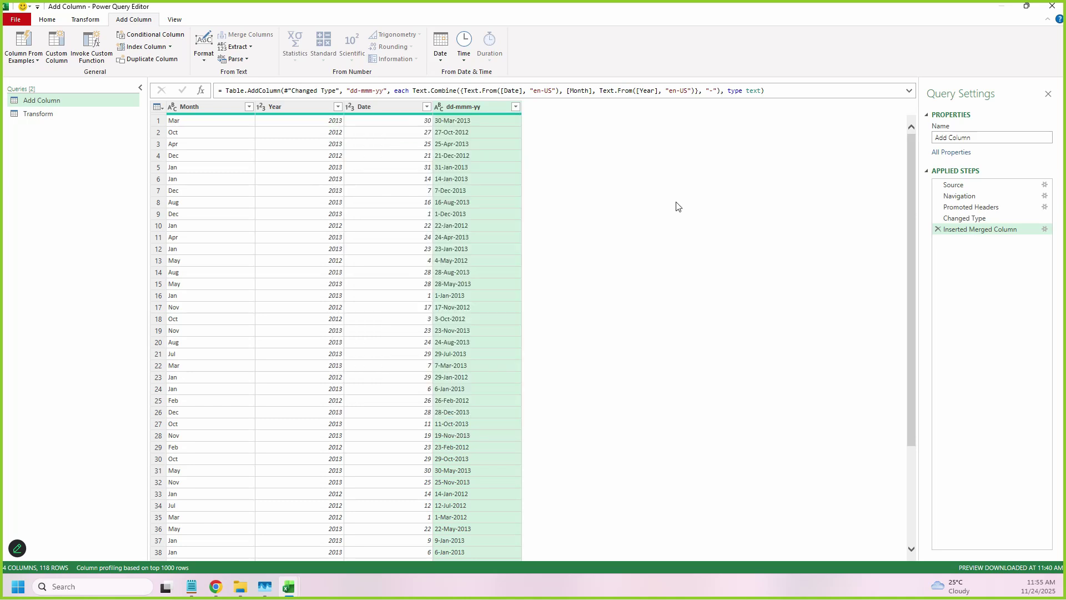
# Change the data type of the dd-mmm-yy column to Date and check its values
pyautogui.click(438, 110)
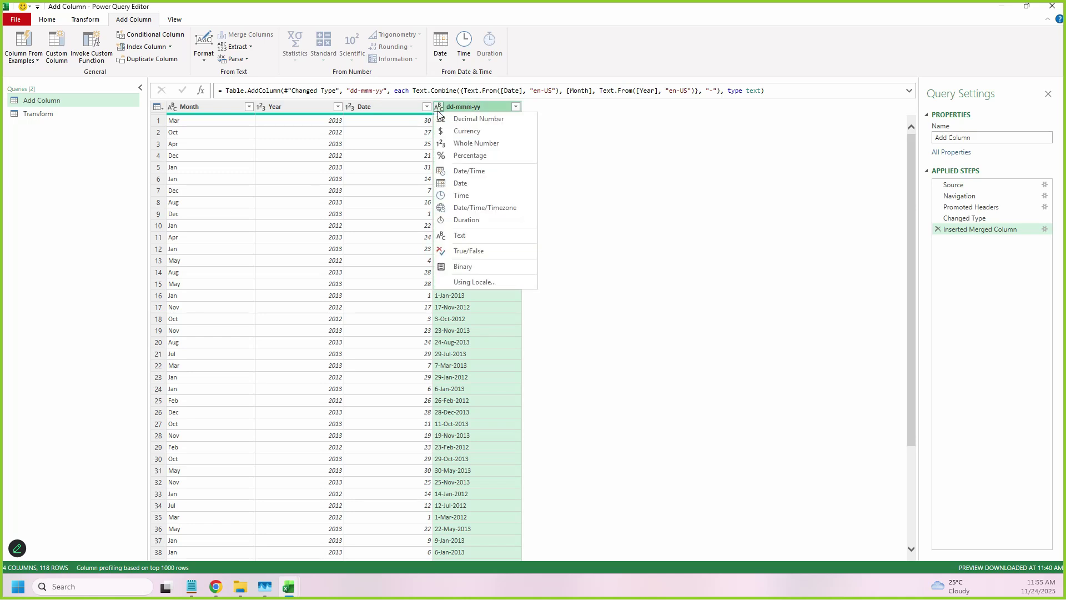
pyautogui.click(460, 184)
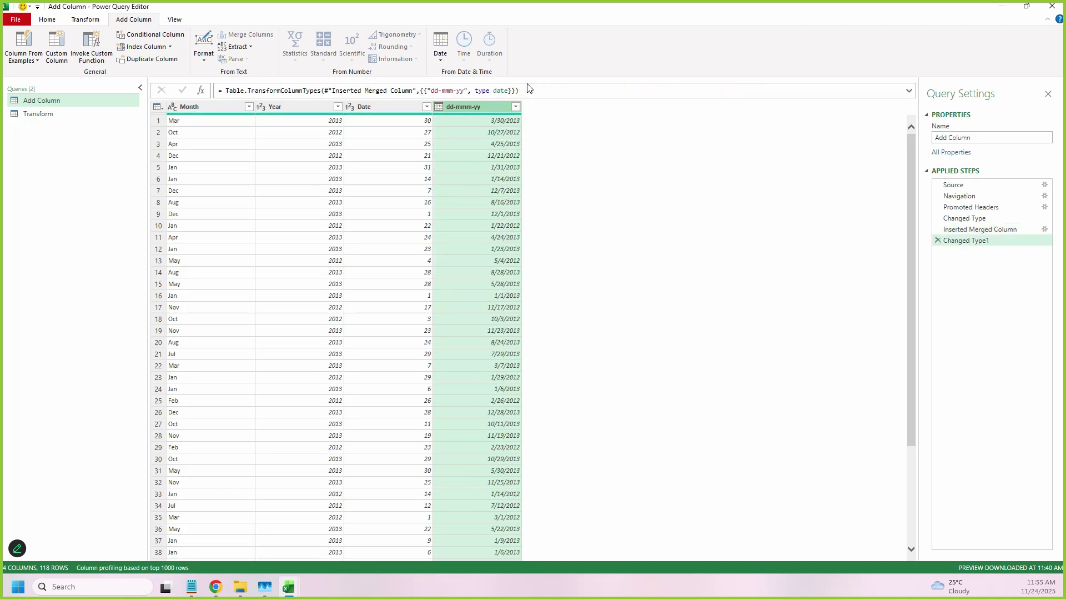
pyautogui.moveTo(475, 117)
pyautogui.mouseDown()
pyautogui.moveTo(563, 433)
pyautogui.moveTo(551, 558)
pyautogui.mouseUp()
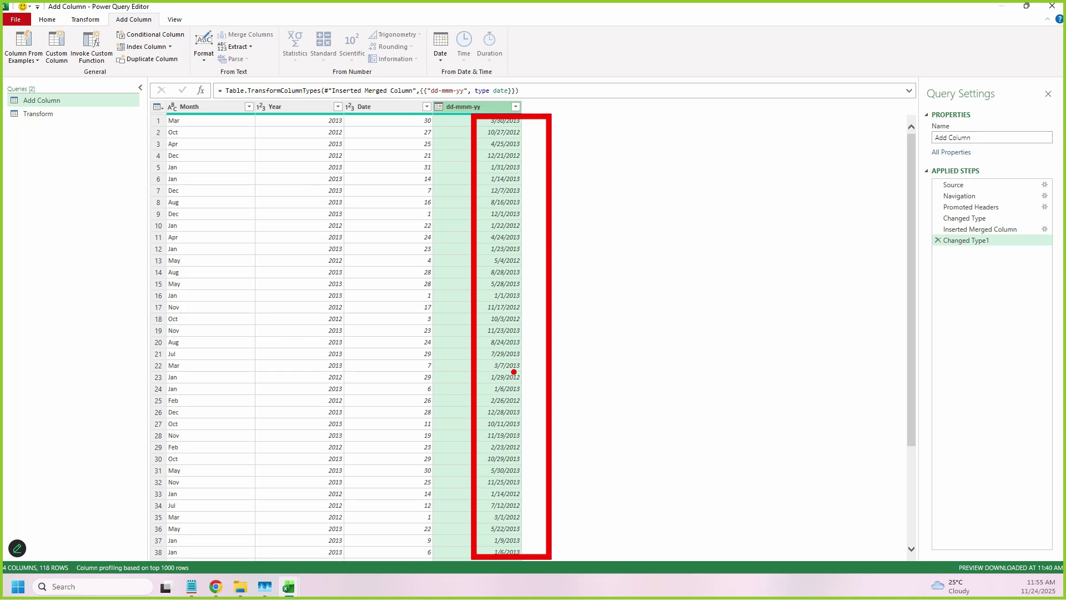
pyautogui.press('Escape')
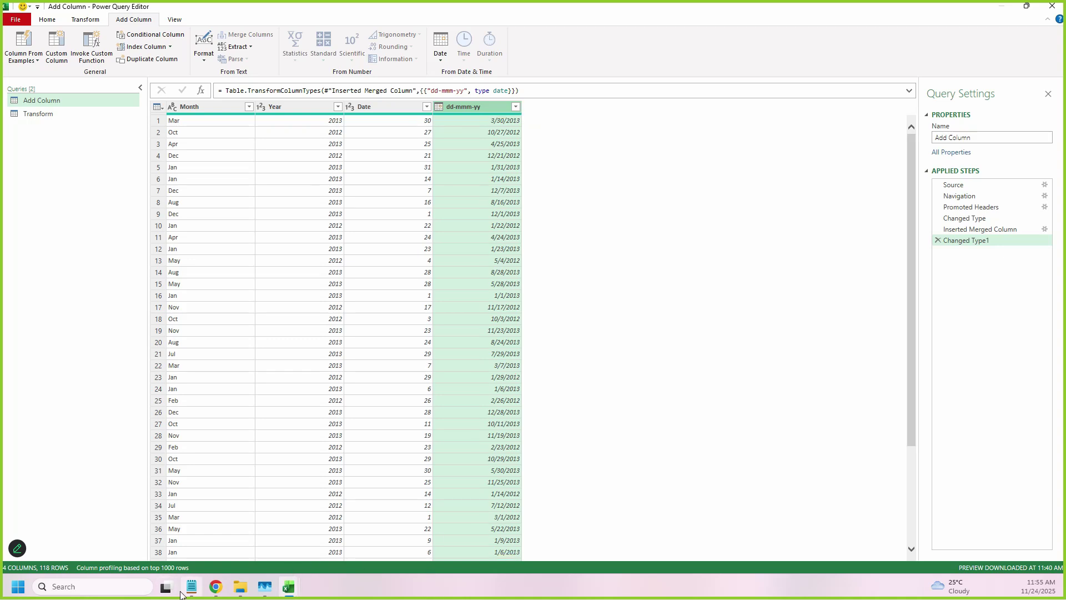
# Switch to notes.txt in Notepad, review the data type and data format entries, and return to the Power Query Editor
pyautogui.moveTo(167, 587)
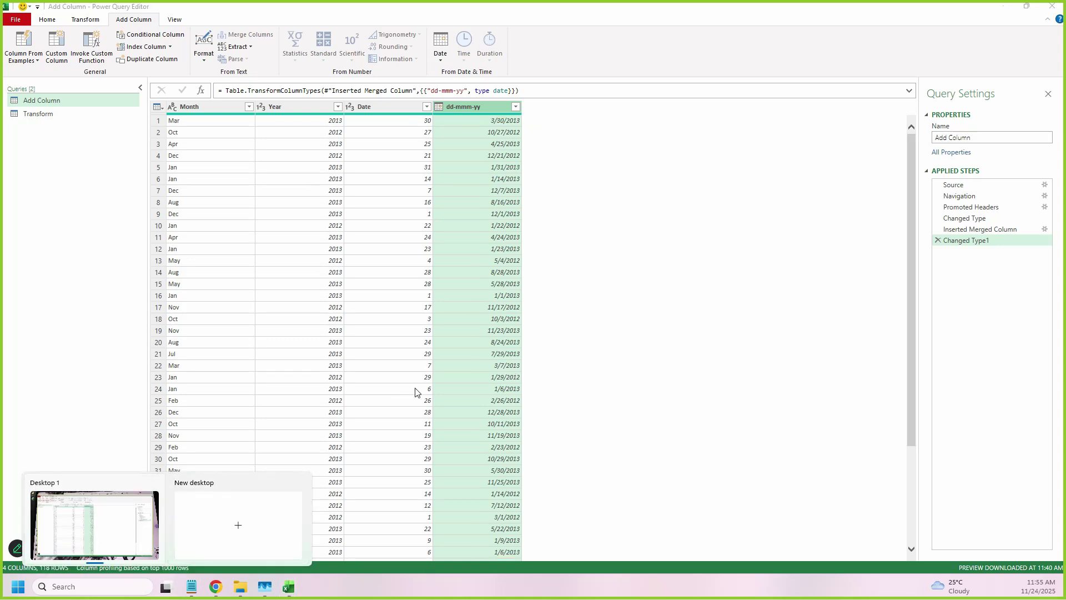
pyautogui.click(193, 590)
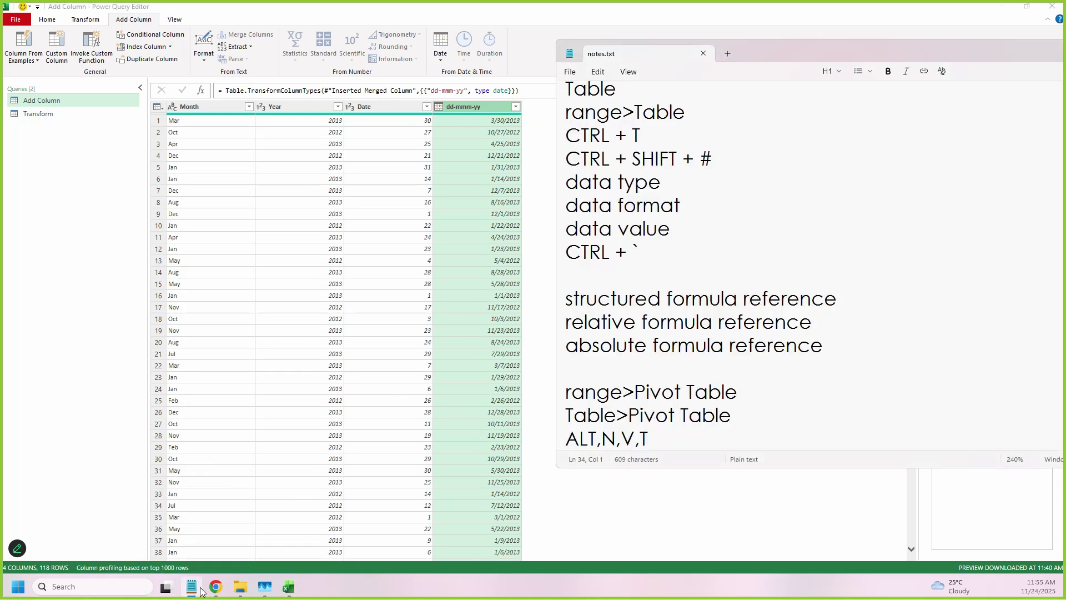
pyautogui.moveTo(567, 169); pyautogui.dragTo(710, 196)
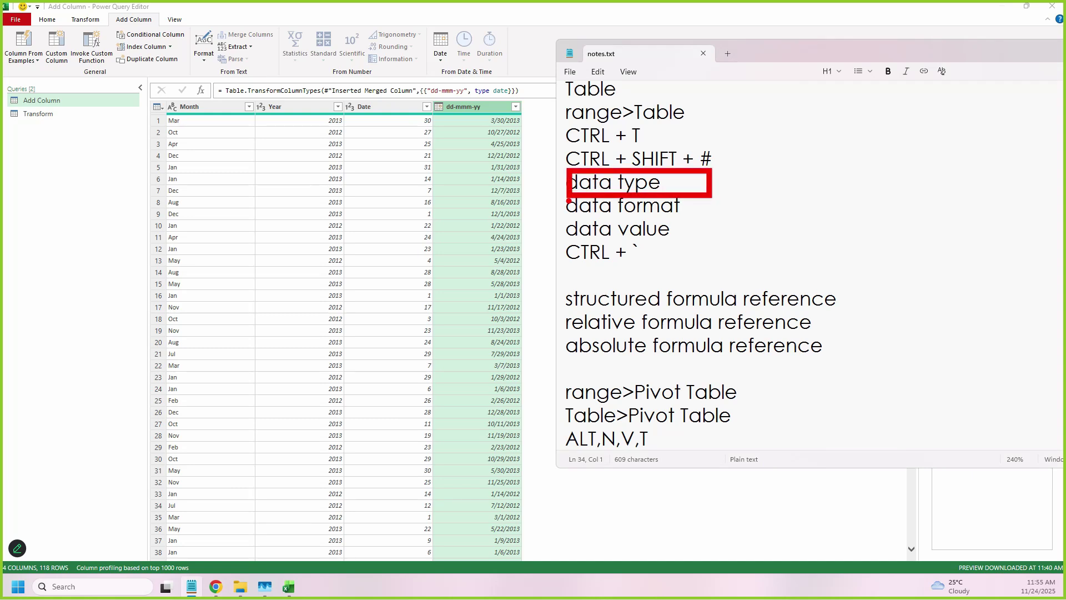
pyautogui.moveTo(554, 194); pyautogui.dragTo(710, 230)
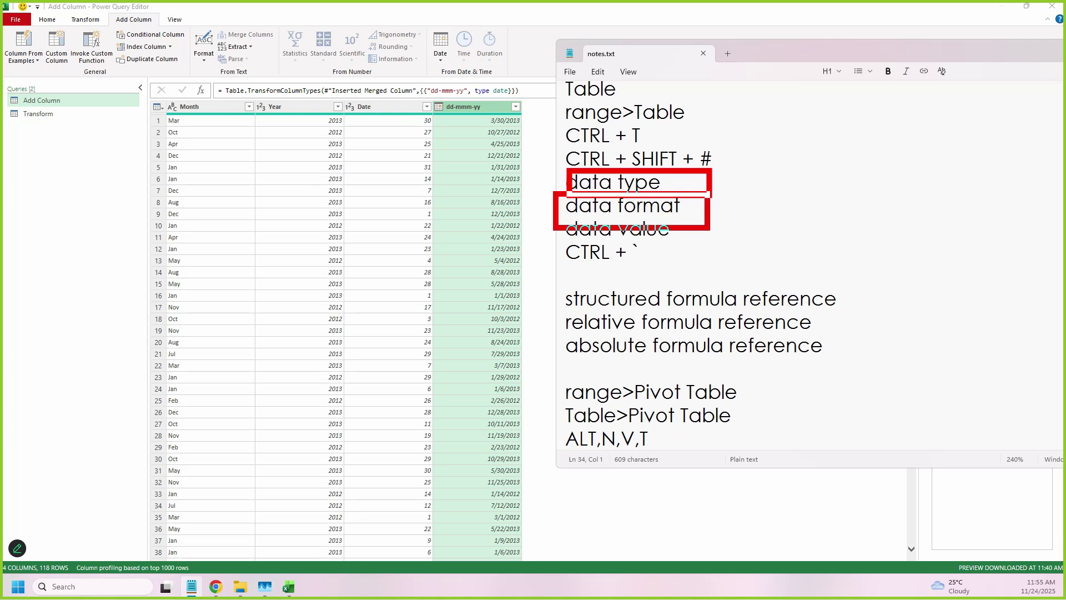
pyautogui.press('Escape')
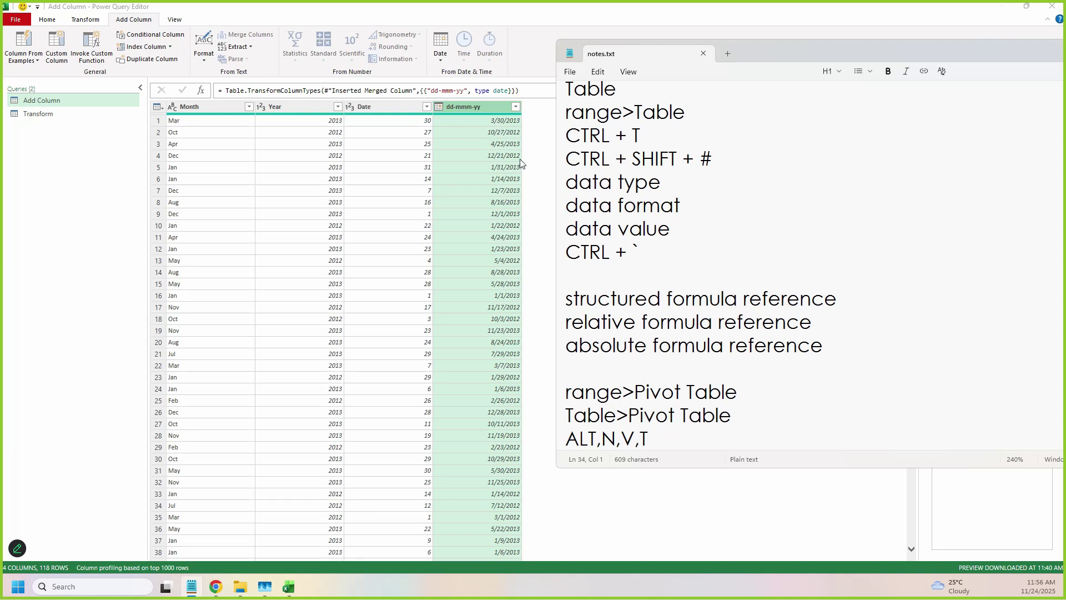
pyautogui.click(550, 159)
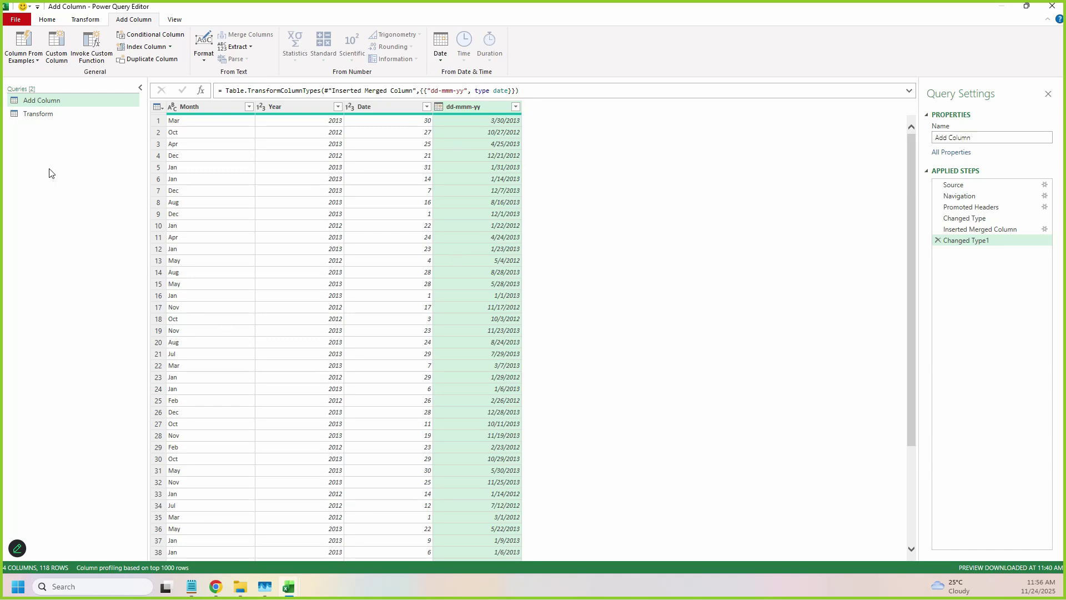
# Open the Transform query and locate the Merge Columns command that transforms the existing Month, Year and Date columns
pyautogui.click(46, 115)
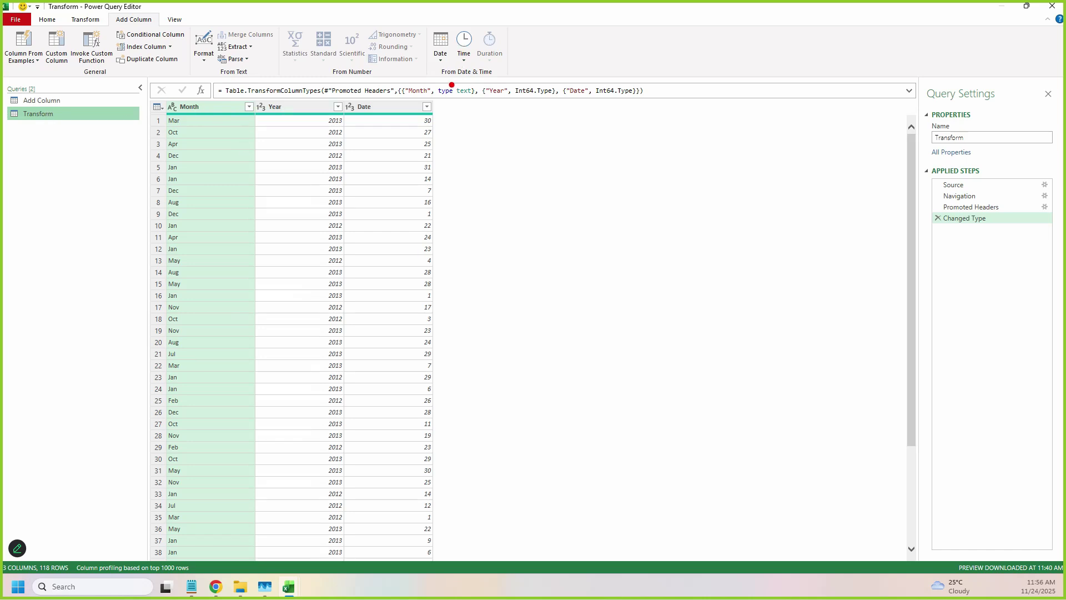
pyautogui.moveTo(435, 102)
pyautogui.mouseDown()
pyautogui.moveTo(477, 164)
pyautogui.moveTo(515, 527)
pyautogui.mouseUp()
pyautogui.moveTo(149, 84)
pyautogui.mouseDown()
pyautogui.moveTo(253, 555)
pyautogui.moveTo(246, 539)
pyautogui.mouseUp()
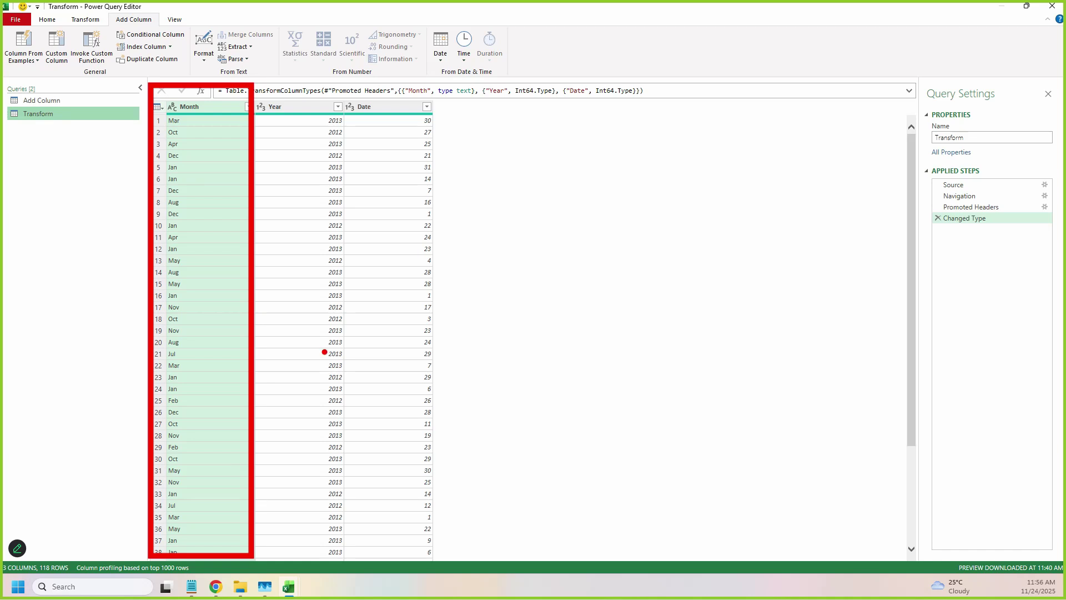
pyautogui.press('Escape')
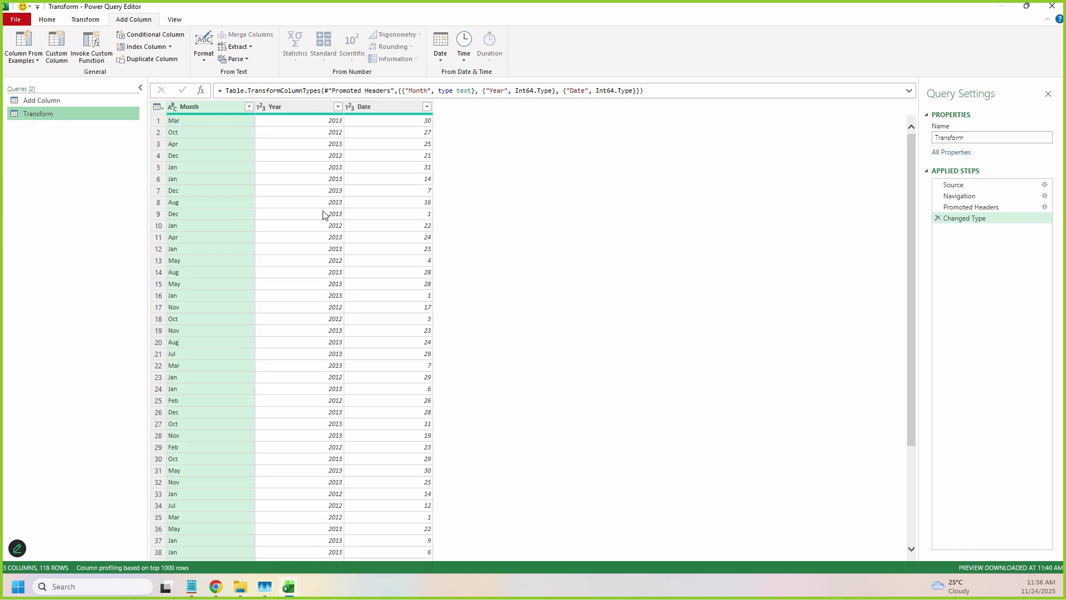
pyautogui.moveTo(101, 8); pyautogui.dragTo(166, 30)
pyautogui.press('Escape')
pyautogui.click(89, 20)
pyautogui.moveTo(62, 6); pyautogui.dragTo(115, 30)
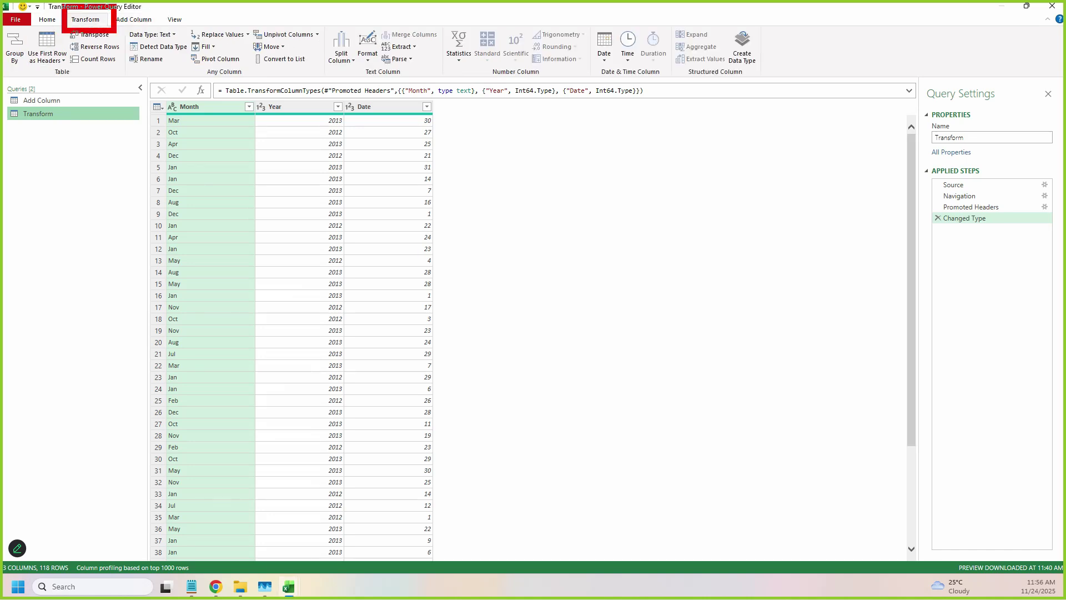
pyautogui.moveTo(374, 23); pyautogui.dragTo(435, 52)
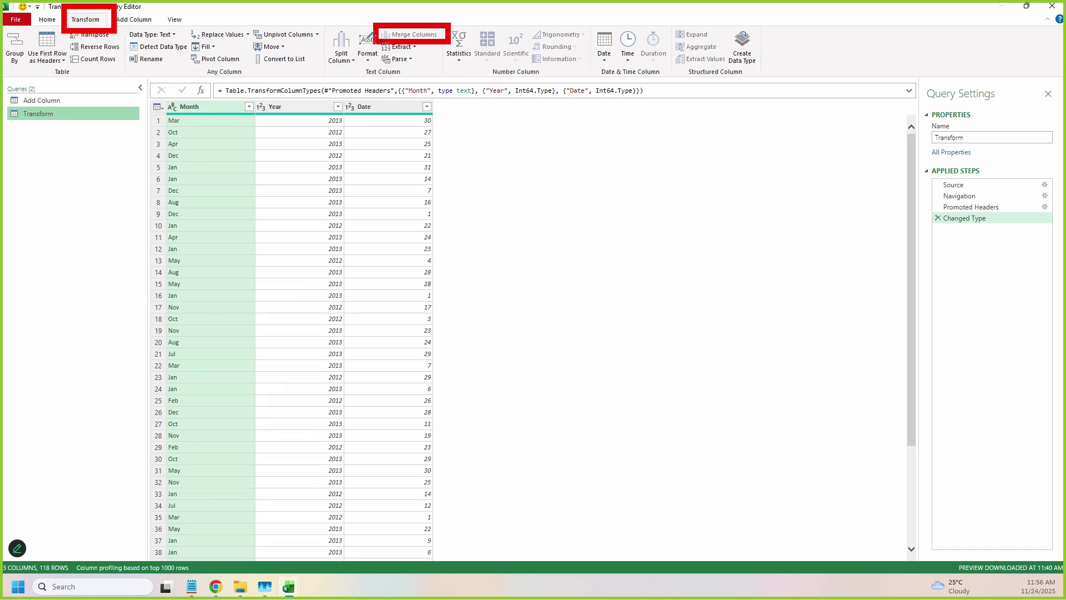
pyautogui.press('Escape')
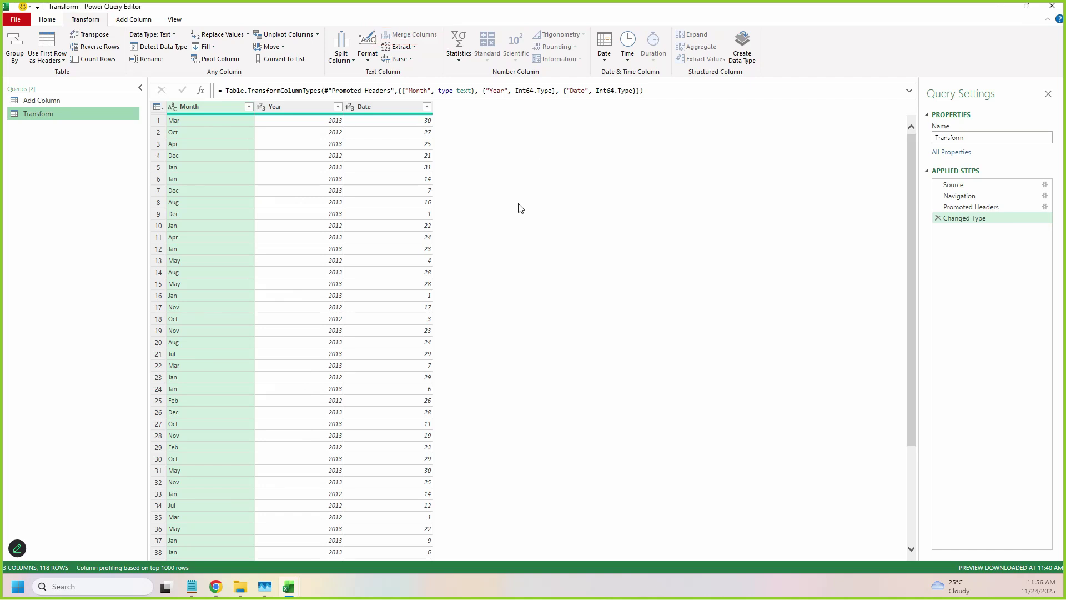
# Merge the Date, Month and Year columns, in that order, into a dd-mmm-yy column with a custom hyphen separator
pyautogui.click(403, 111)
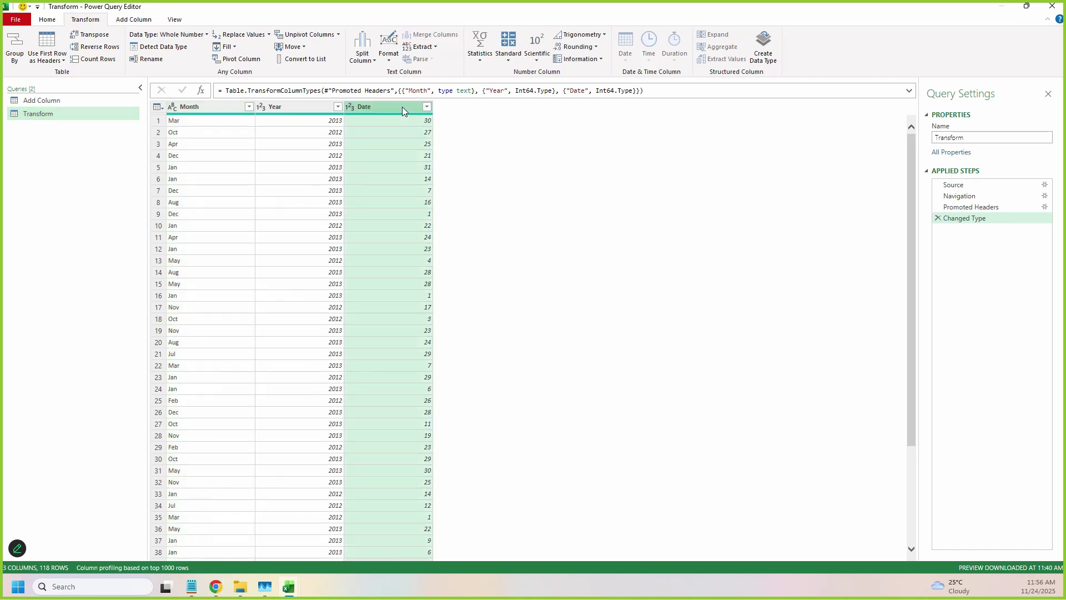
pyautogui.keyDown('ctrl'); pyautogui.click(204, 109); pyautogui.keyUp('ctrl')
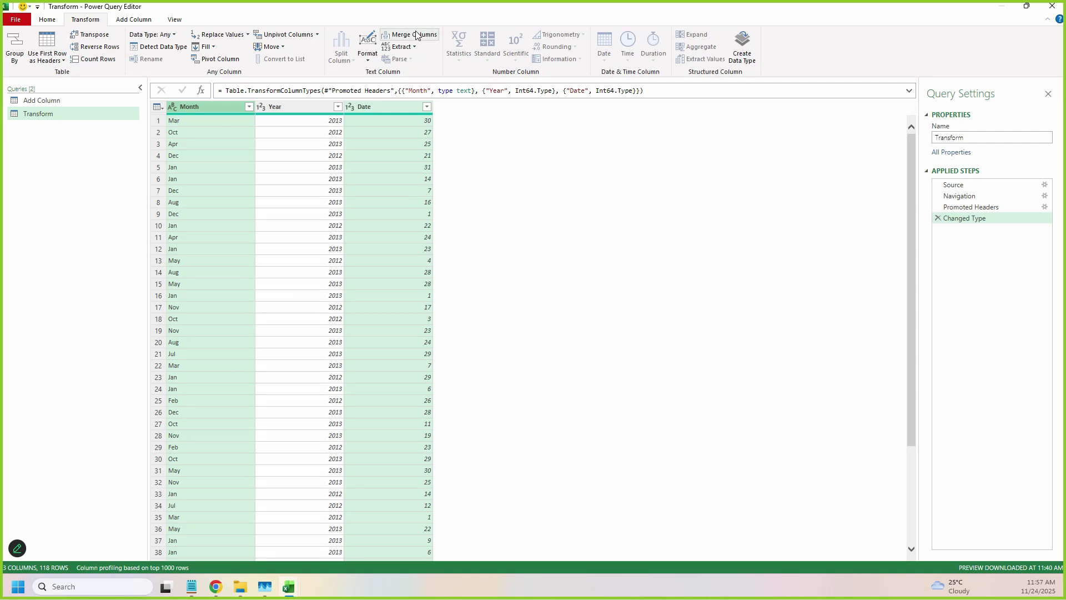
pyautogui.keyDown('ctrl'); pyautogui.click(288, 108); pyautogui.keyUp('ctrl')
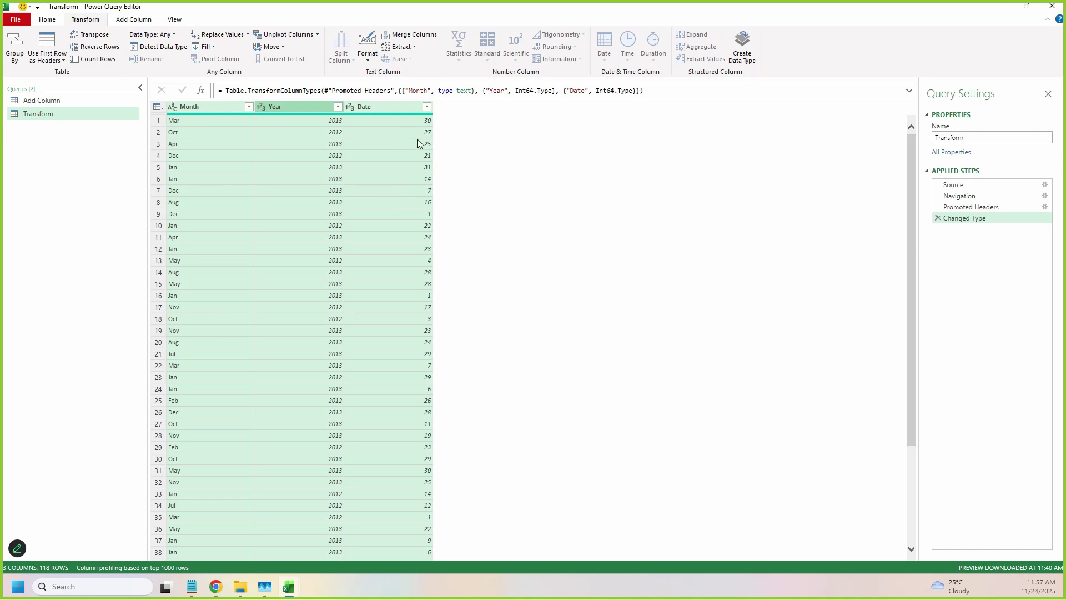
pyautogui.click(428, 39)
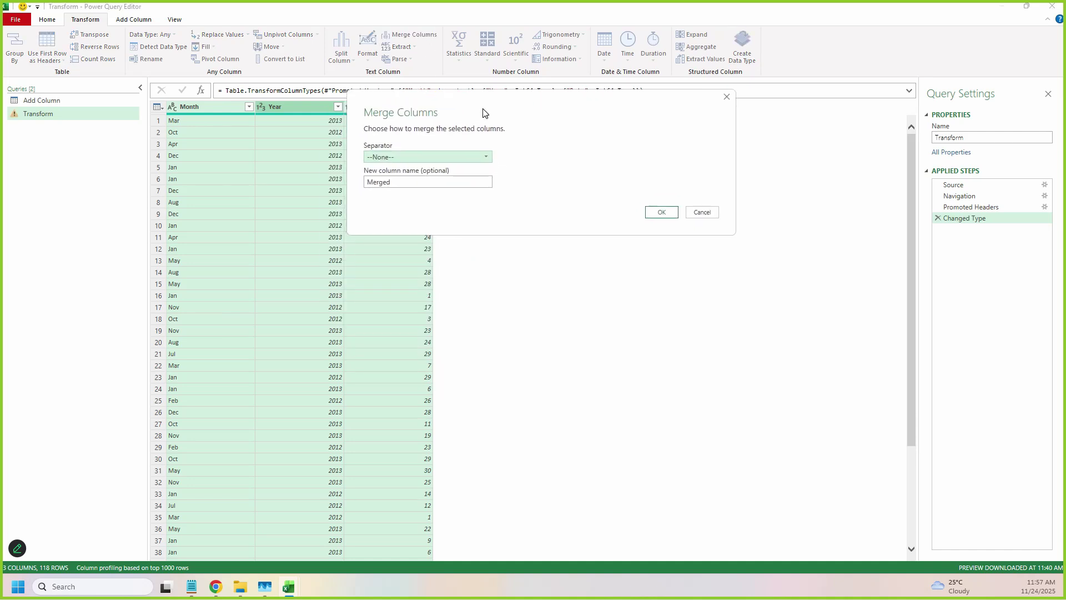
pyautogui.click(486, 156)
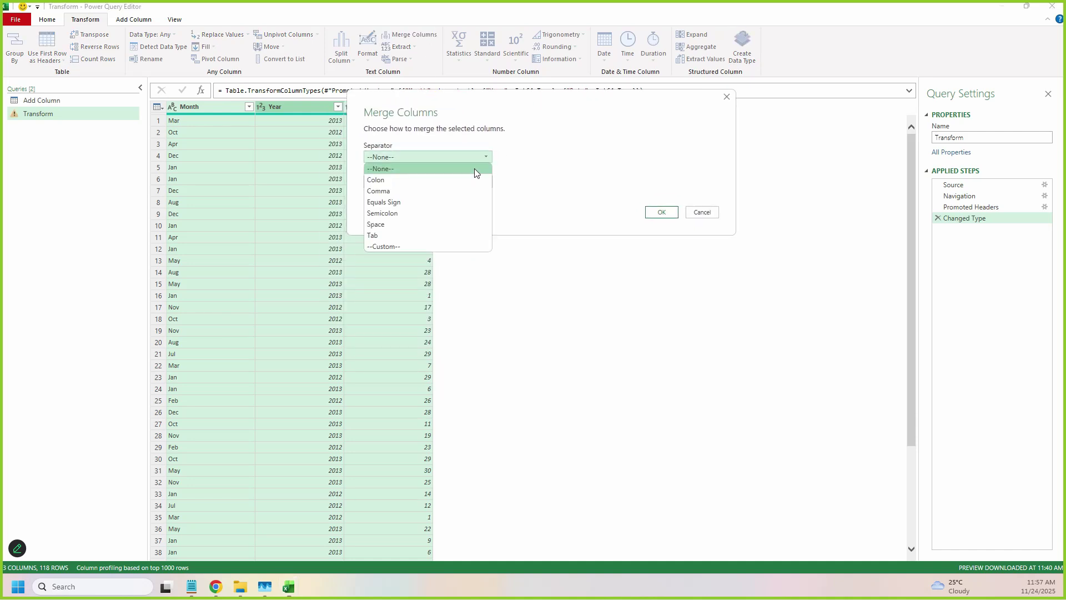
pyautogui.click(407, 244)
pyautogui.click(411, 174)
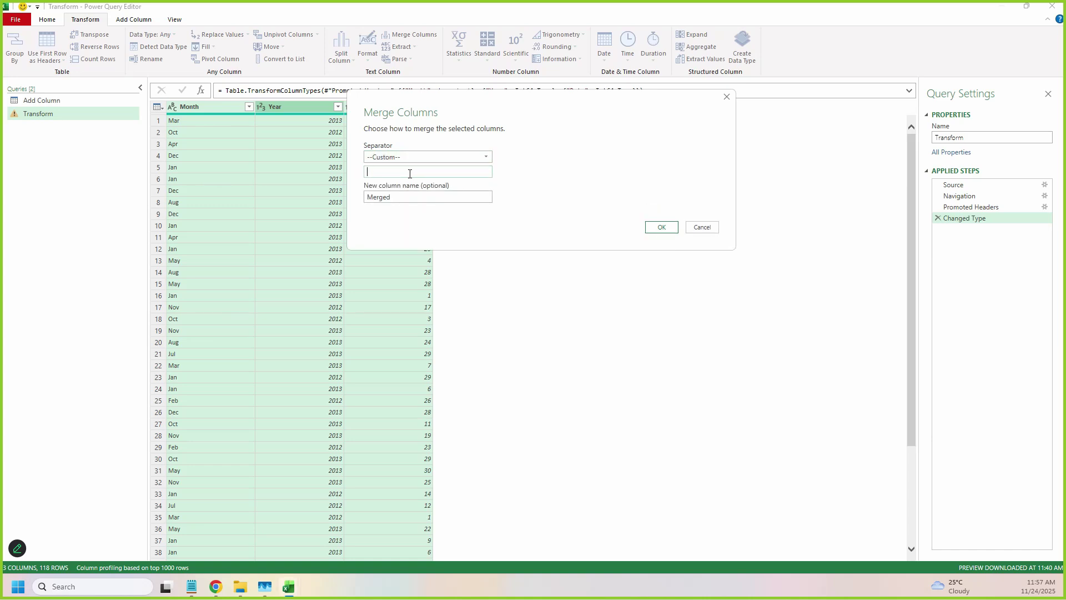
pyautogui.doubleClick(412, 197)
pyautogui.write('dd-mmm-yy')
pyautogui.click(675, 228)
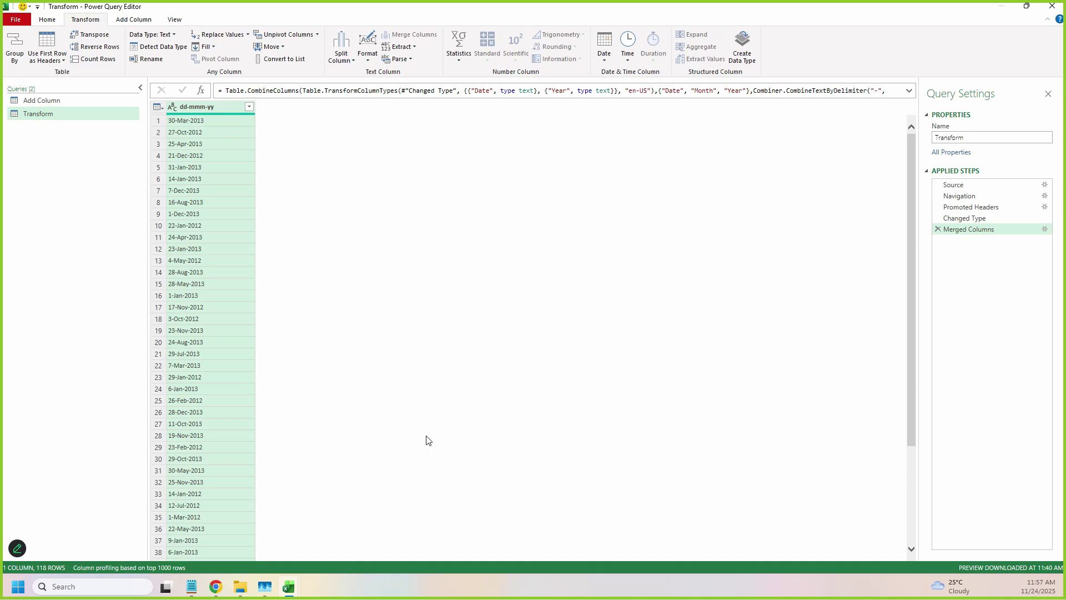
# Change the data type of the merged dd-mmm-yy column in the Transform query to Date
pyautogui.click(177, 108)
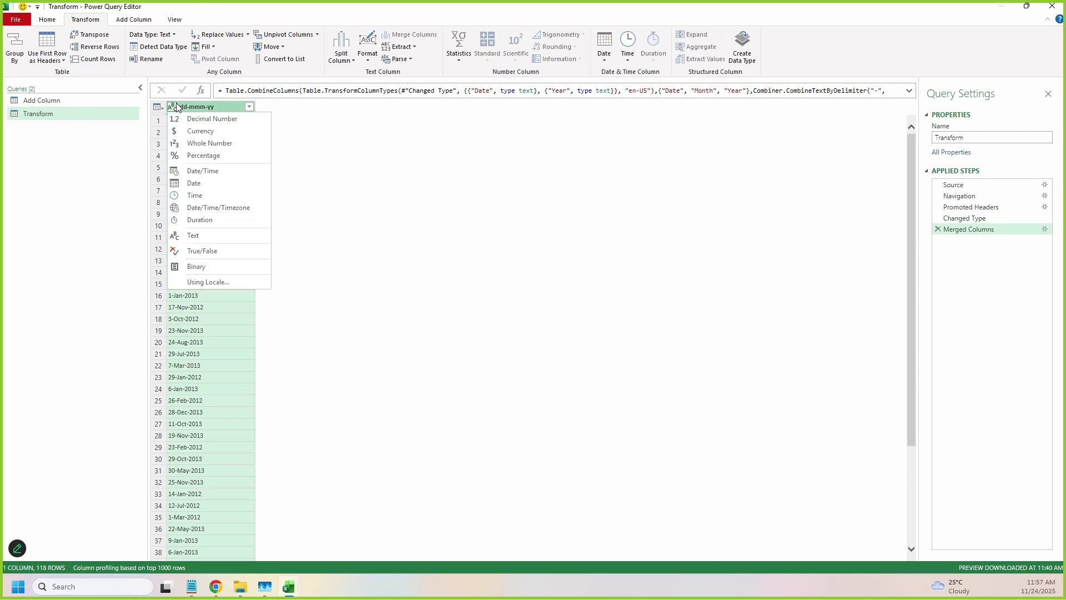
pyautogui.click(205, 183)
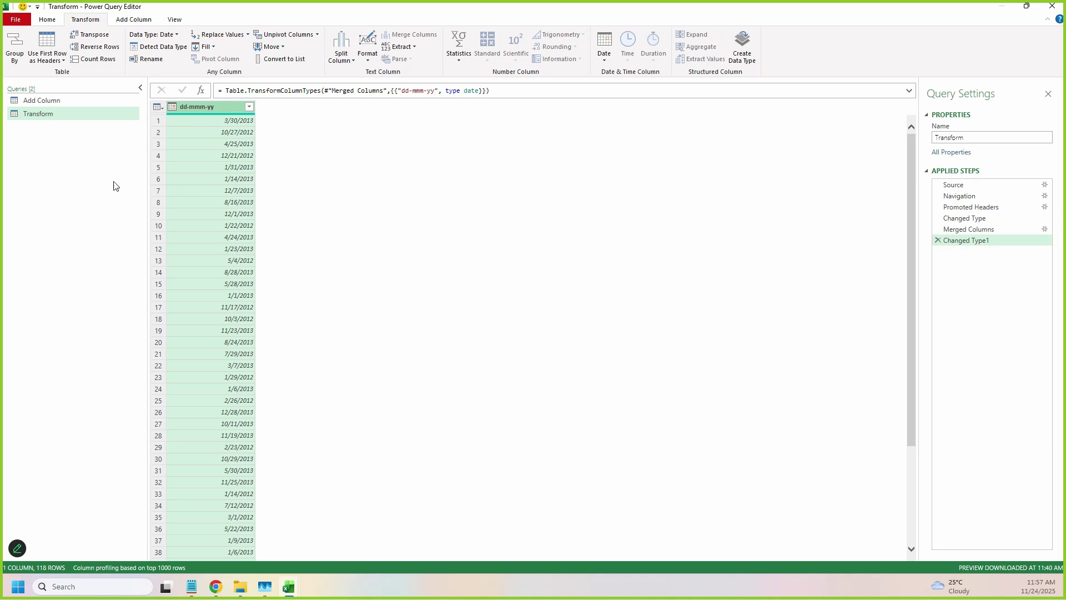
# Switch to notes.txt in Notepad, insert a space between "transform" and "load", and return to the Power Query Editor
pyautogui.click(192, 586)
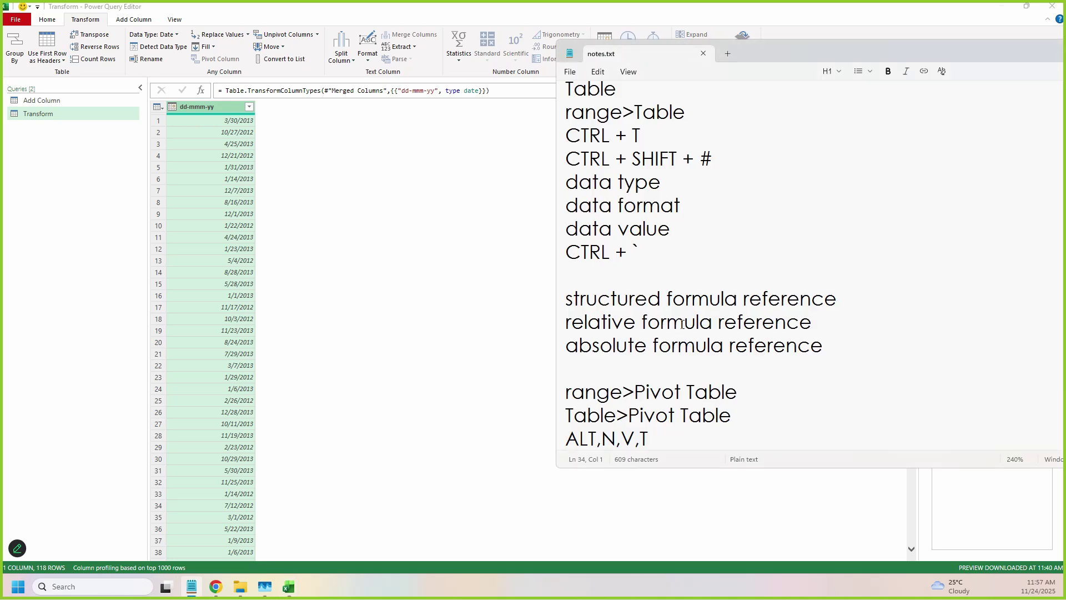
pyautogui.scroll(-2, 679, 328)
pyautogui.scroll(-2, 666, 301)
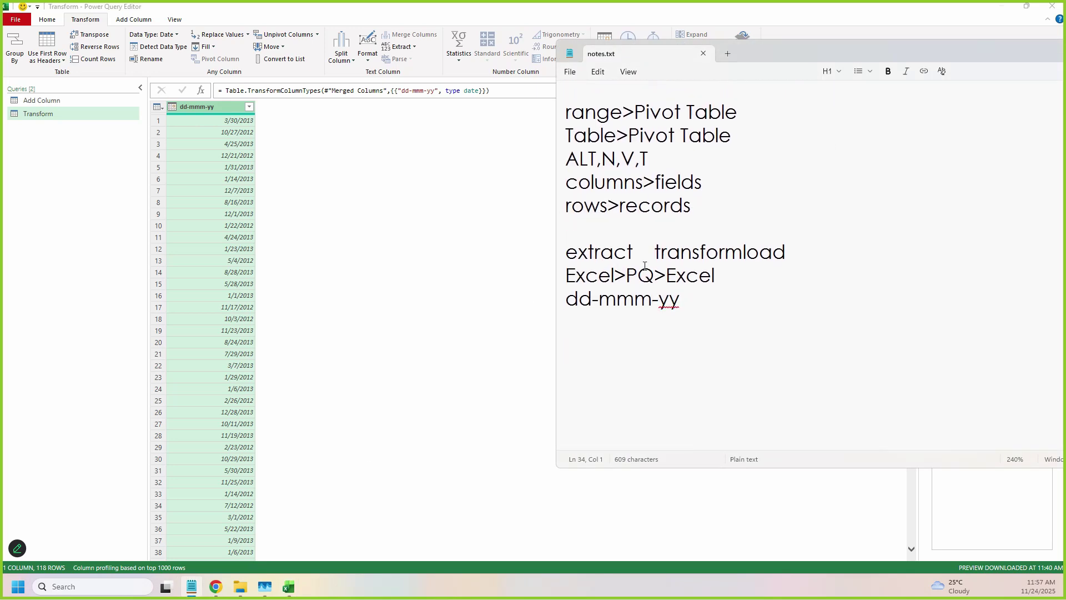
pyautogui.click(747, 253)
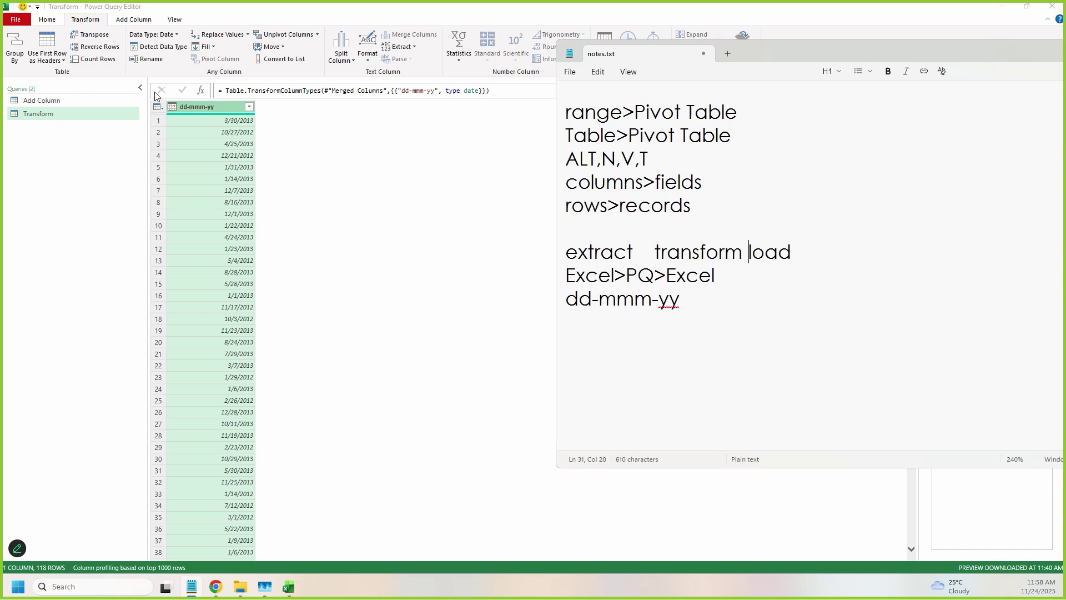
pyautogui.click(314, 251)
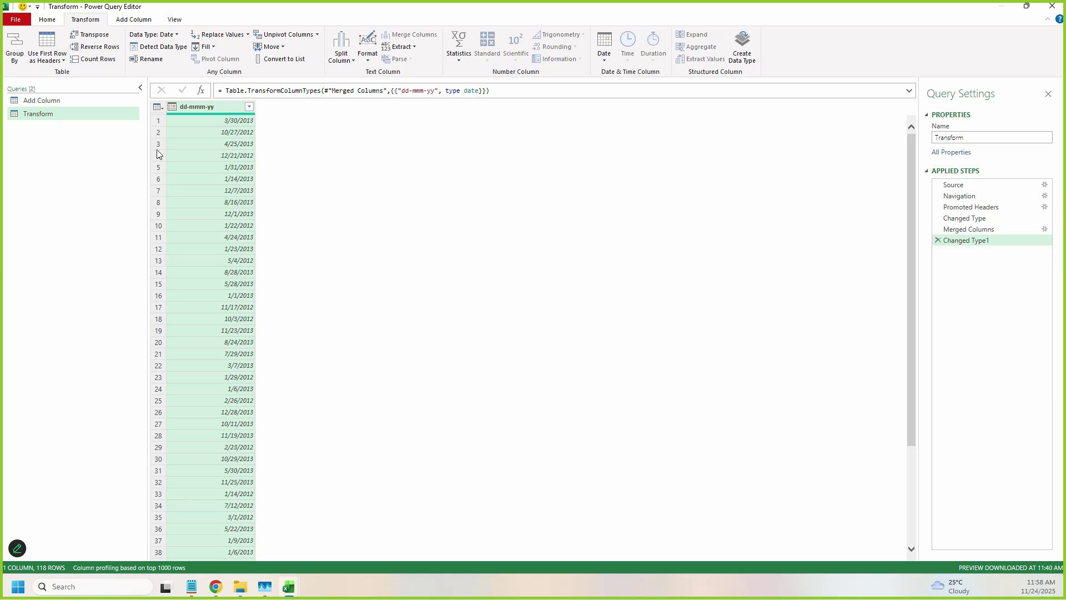
# Close & Load the queries back to the Excel workbook and check its worksheets and query list
pyautogui.click(52, 23)
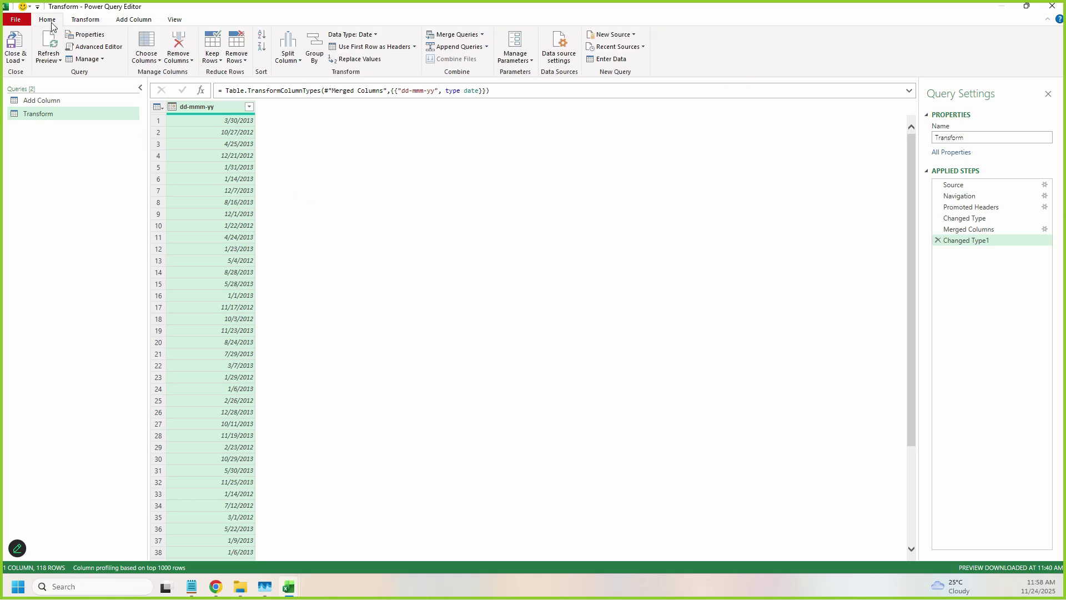
pyautogui.click(21, 62)
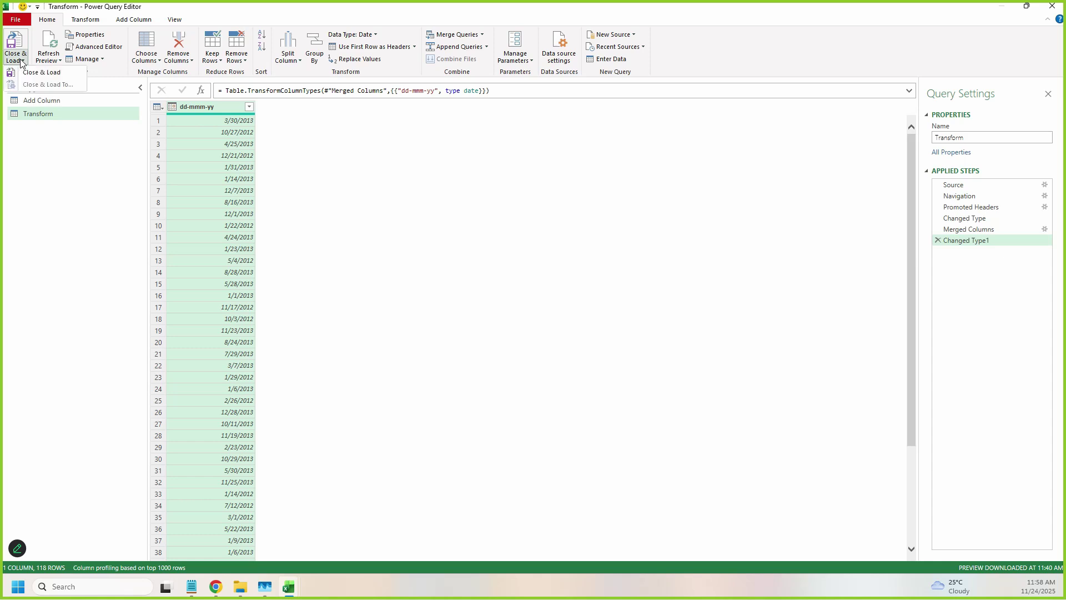
pyautogui.click(50, 73)
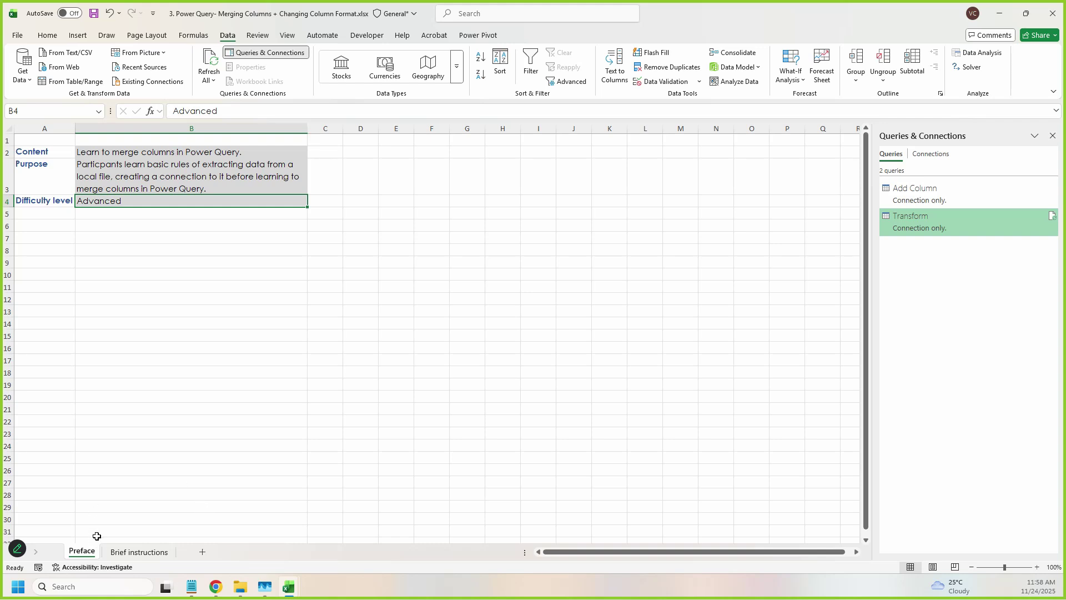
pyautogui.moveTo(51, 529); pyautogui.dragTo(211, 587)
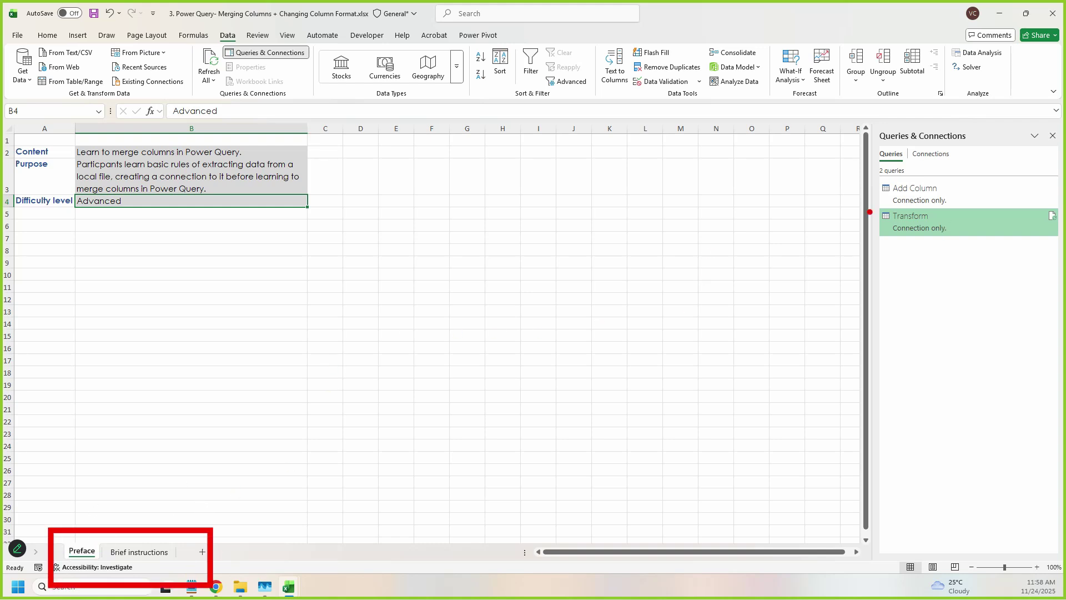
pyautogui.moveTo(884, 166); pyautogui.dragTo(981, 229)
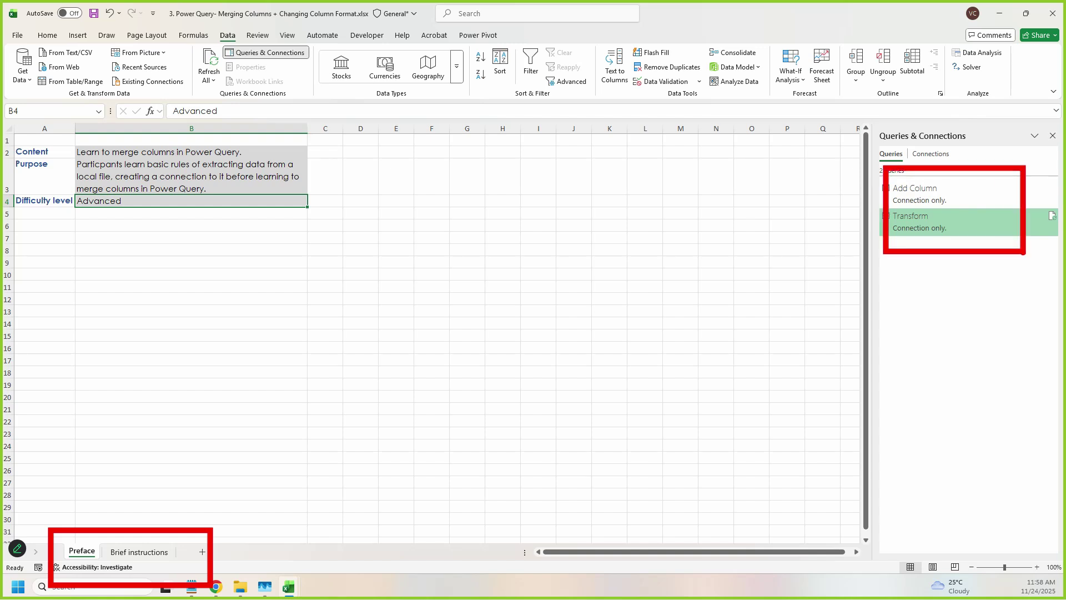
# Load the Transform query as a table on a new worksheet and check its load status
pyautogui.rightClick(913, 221)
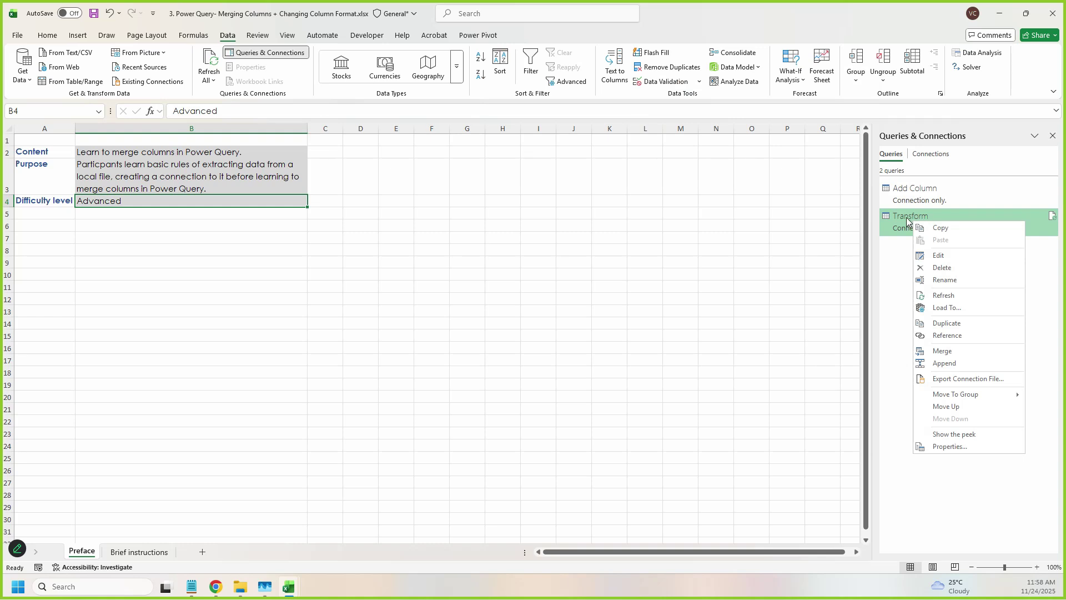
pyautogui.click(954, 308)
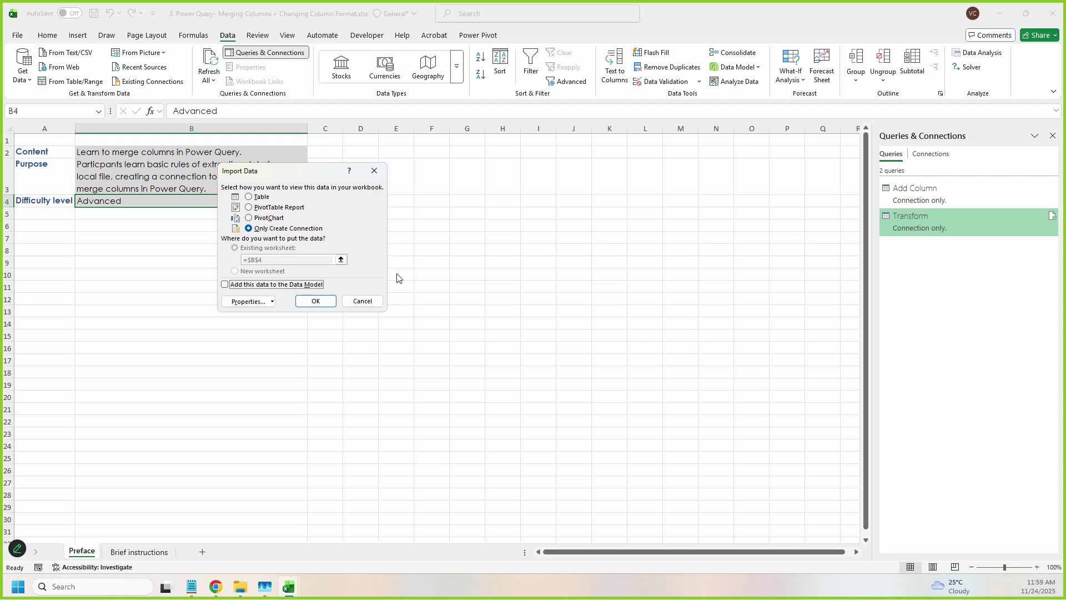
pyautogui.click(259, 201)
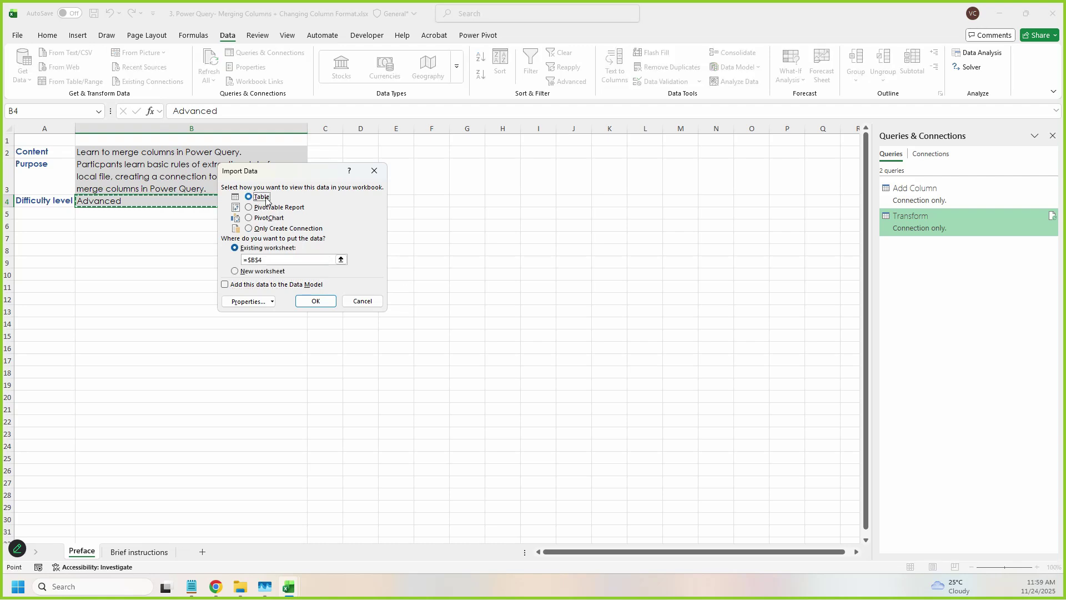
pyautogui.click(234, 271)
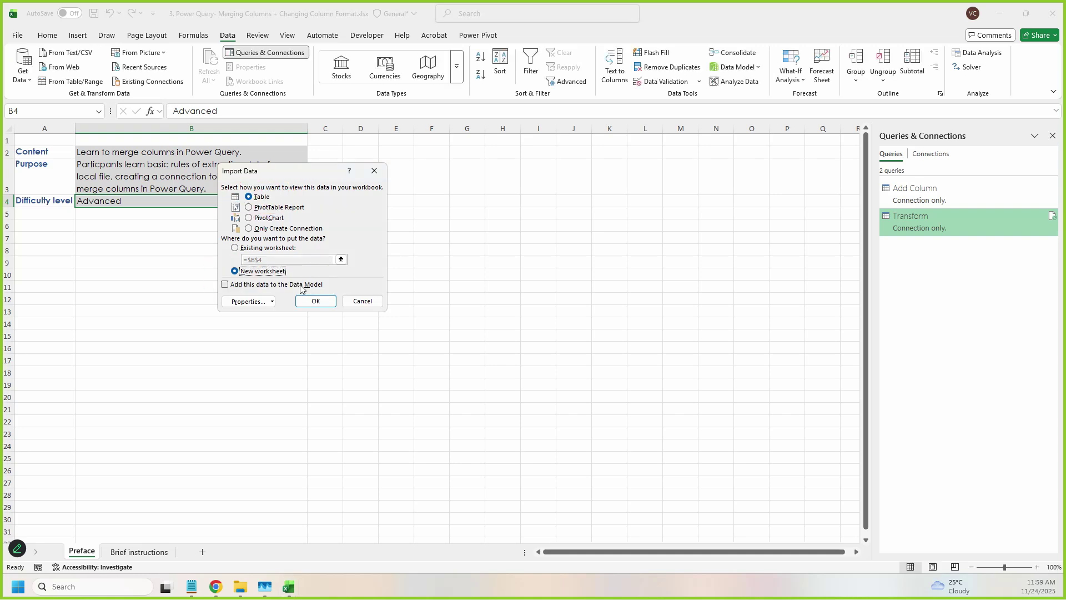
pyautogui.click(315, 300)
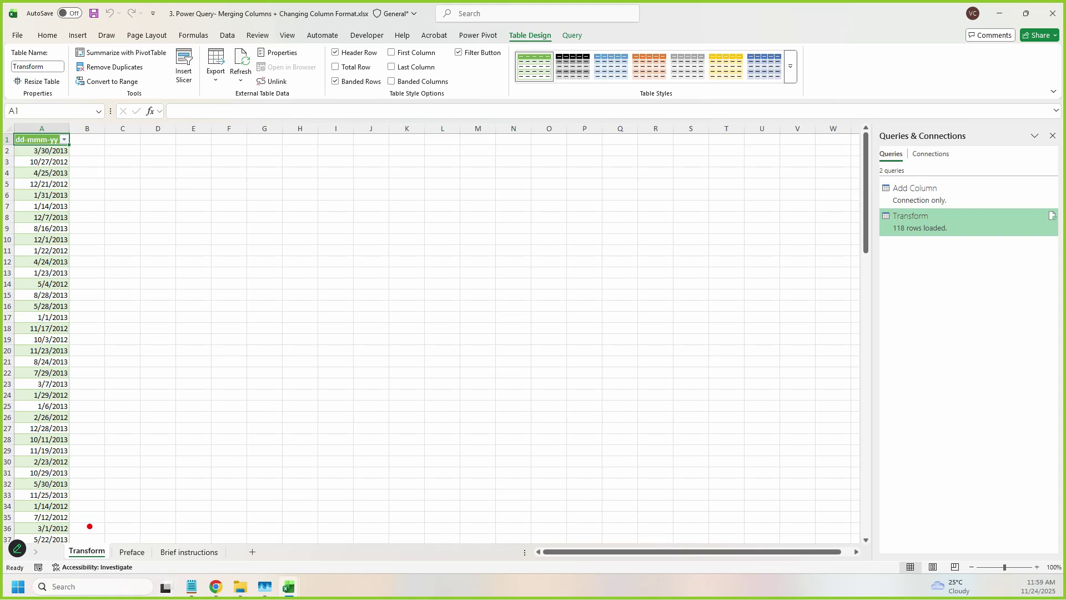
pyautogui.moveTo(50, 532); pyautogui.dragTo(116, 569)
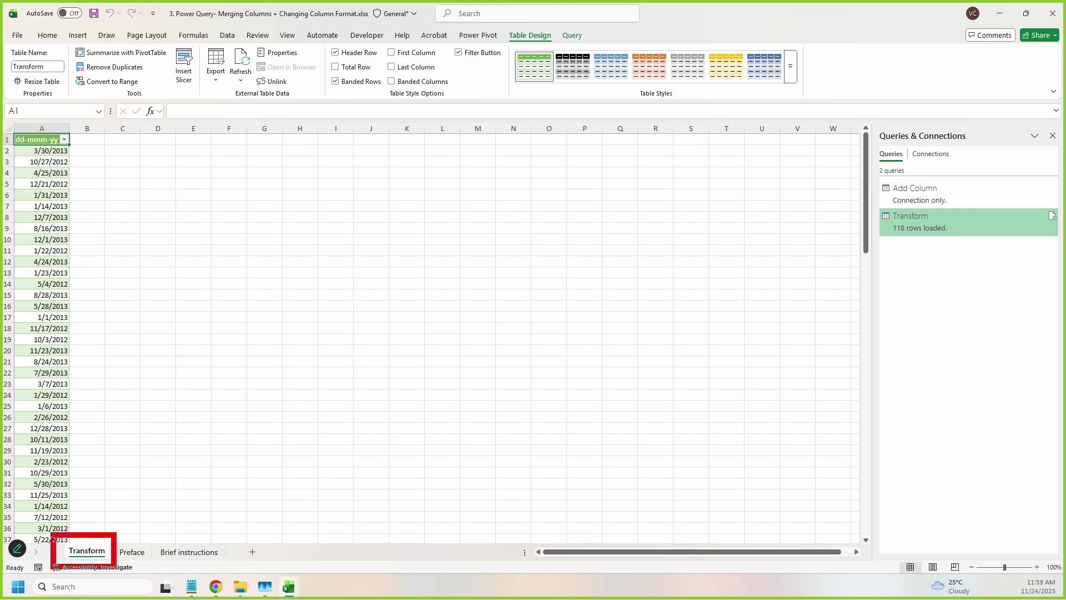
pyautogui.moveTo(877, 201); pyautogui.dragTo(973, 240)
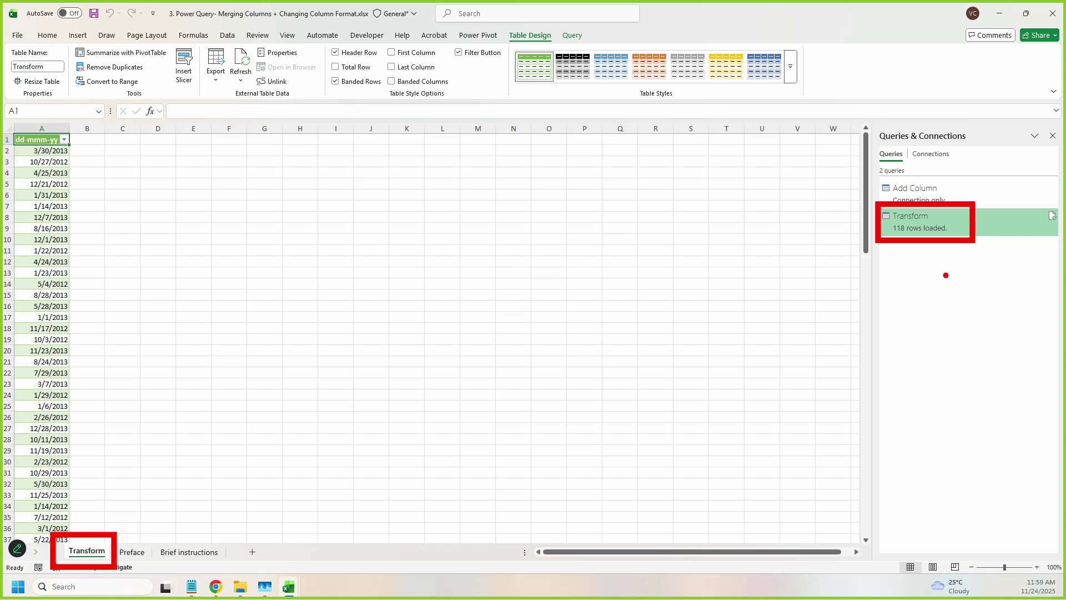
pyautogui.press('Escape')
# Load the Add Column query as a table on a new worksheet
pyautogui.click(934, 204)
pyautogui.rightClick(933, 203)
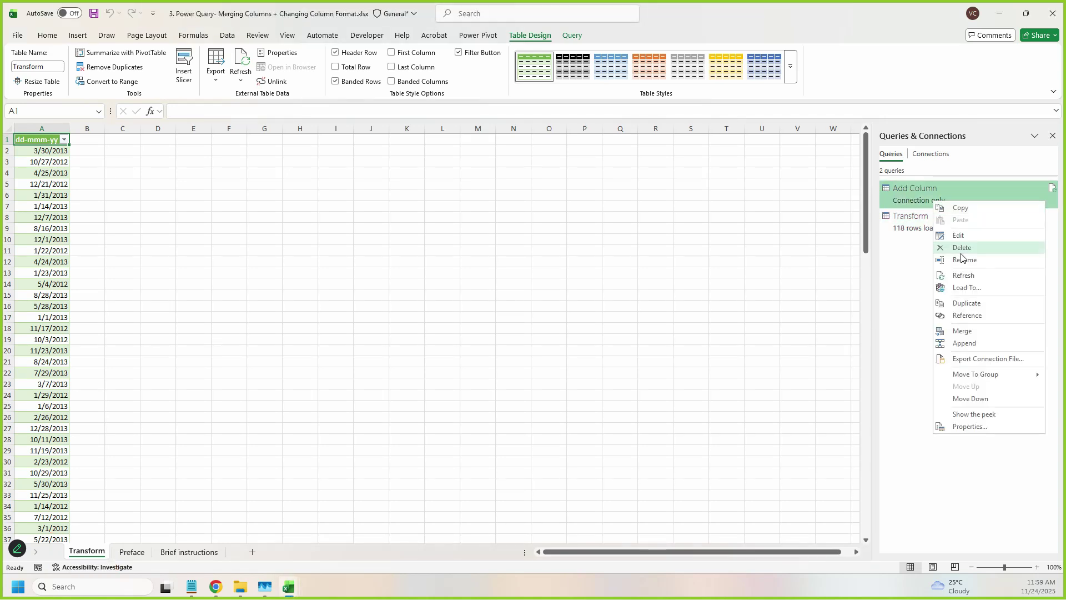
pyautogui.click(979, 295)
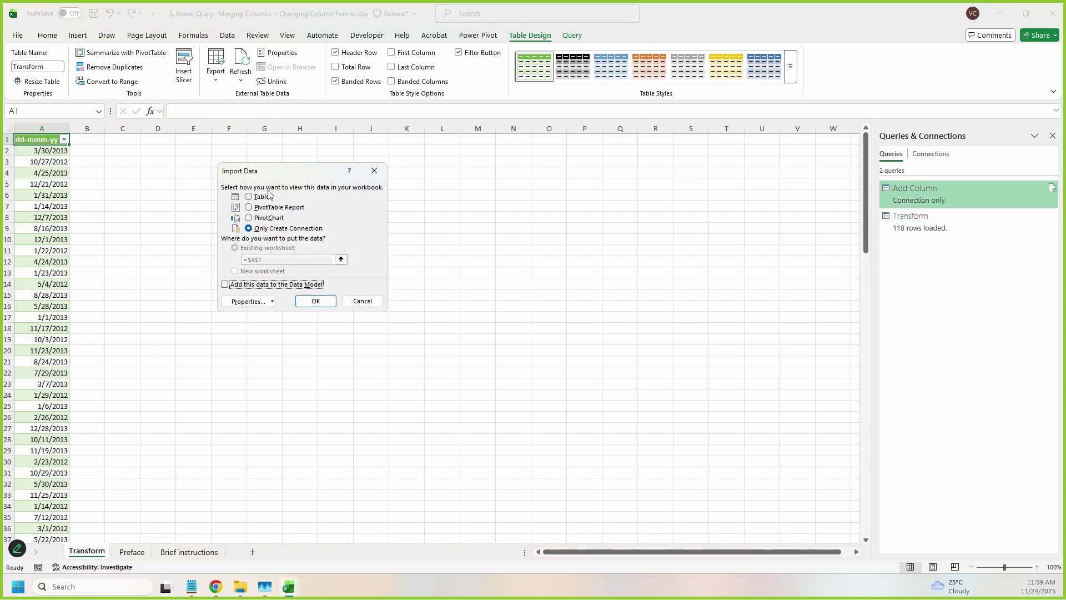
pyautogui.click(268, 195)
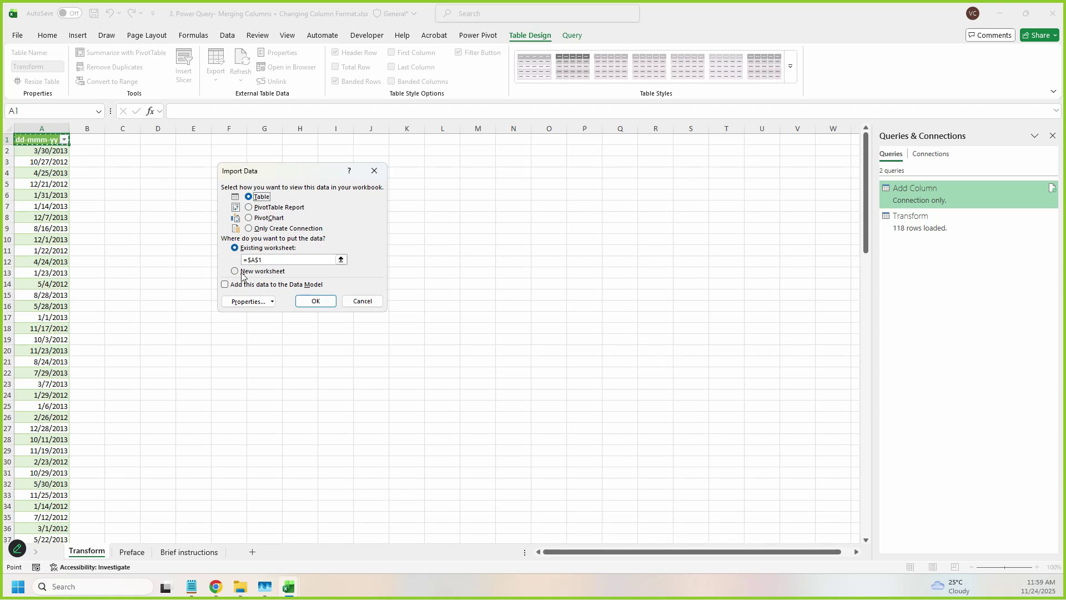
pyautogui.click(269, 275)
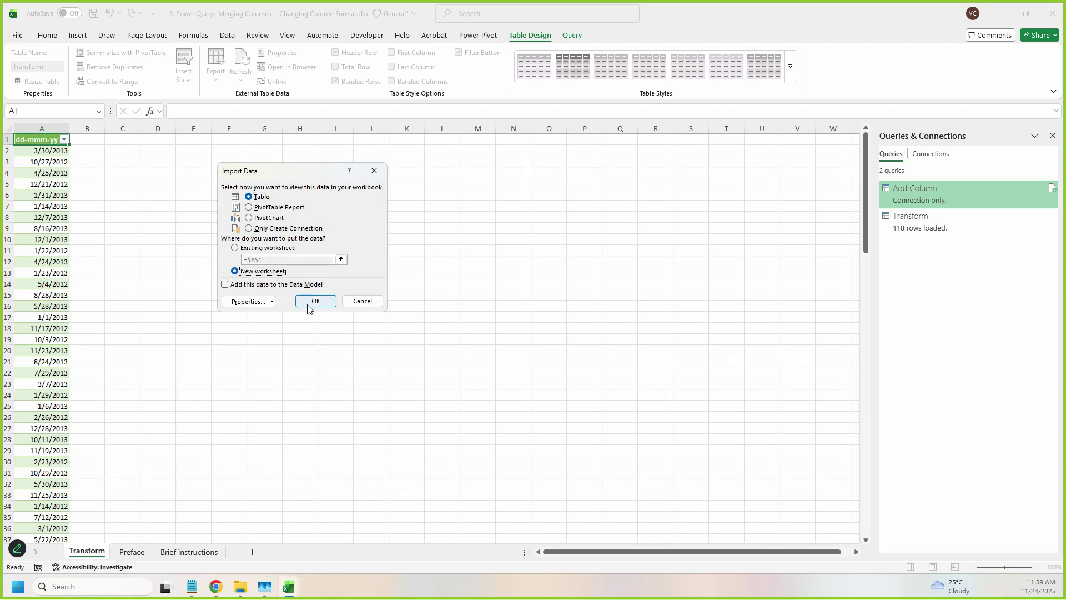
pyautogui.click(309, 303)
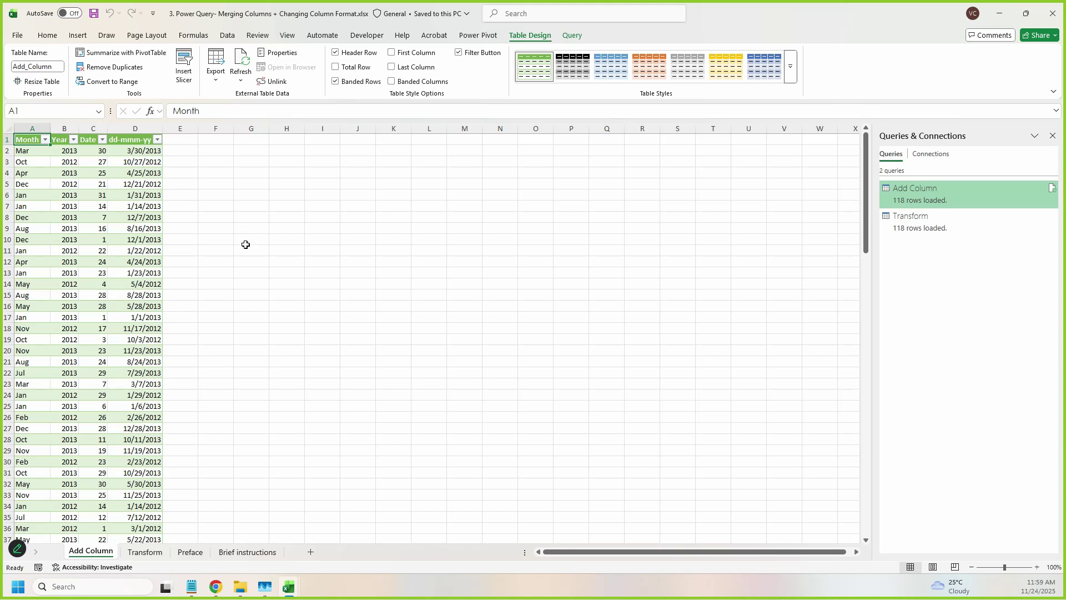
# Examine the loaded Add Column table and how the dates in its dd-mmm-yy column are displayed
pyautogui.scroll(3, 250, 251)
pyautogui.scroll(-3, 280, 288)
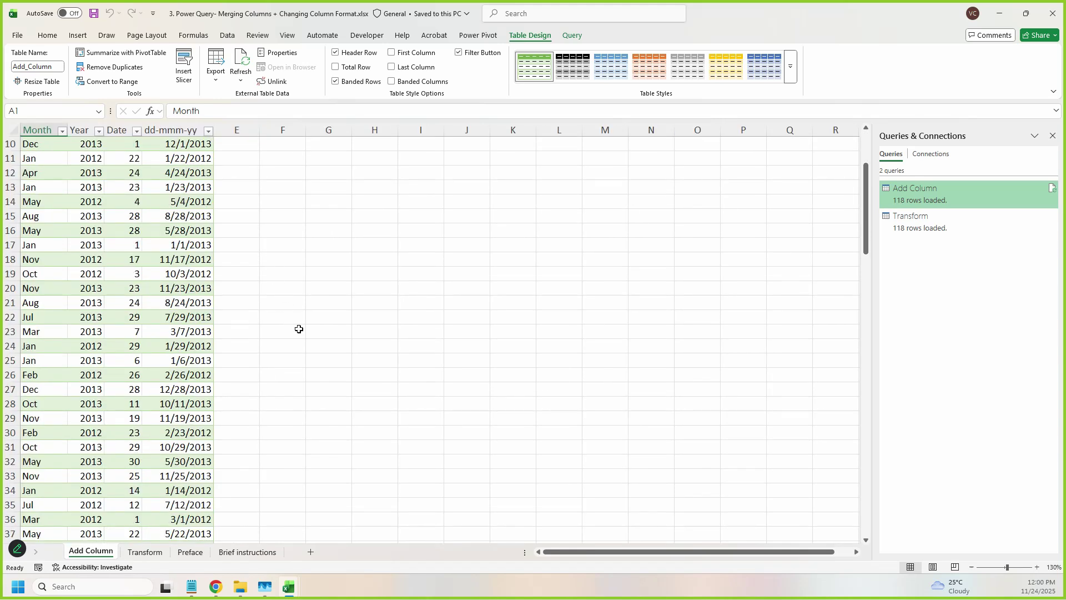
pyautogui.scroll(3, 299, 314)
pyautogui.click(183, 130)
pyautogui.click(178, 159)
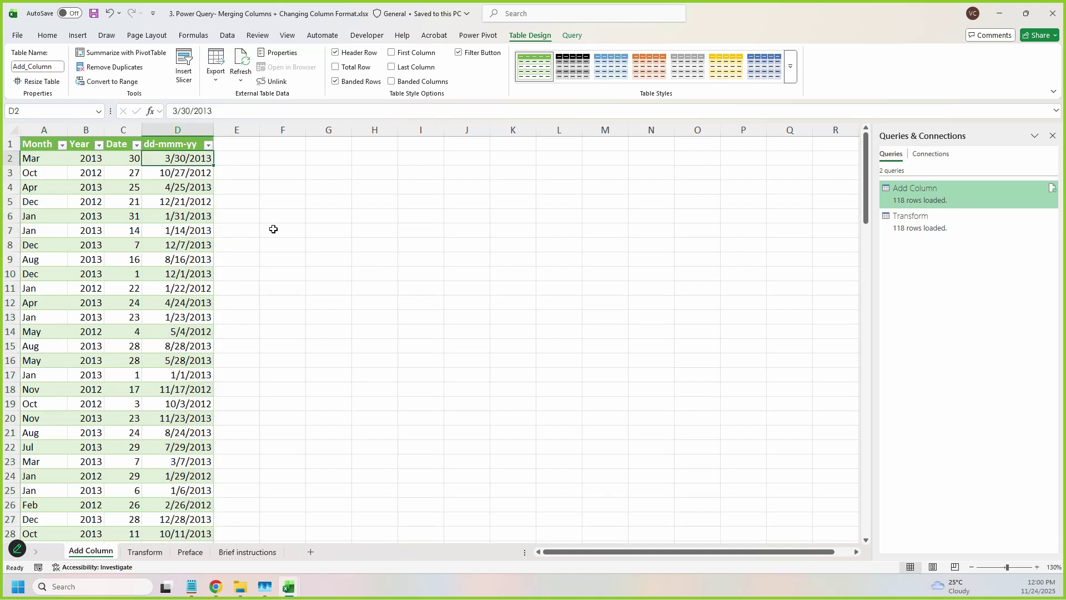
pyautogui.scroll(-10, 282, 204)
pyautogui.scroll(9, 307, 344)
pyautogui.scroll(1, 307, 344)
pyautogui.click(175, 131)
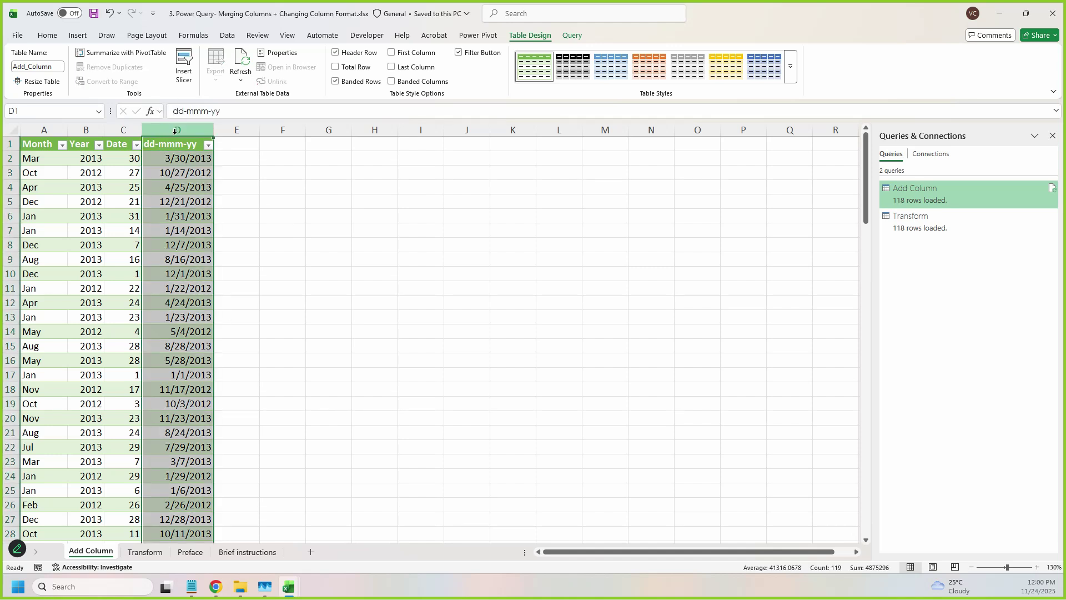
pyautogui.click(183, 158)
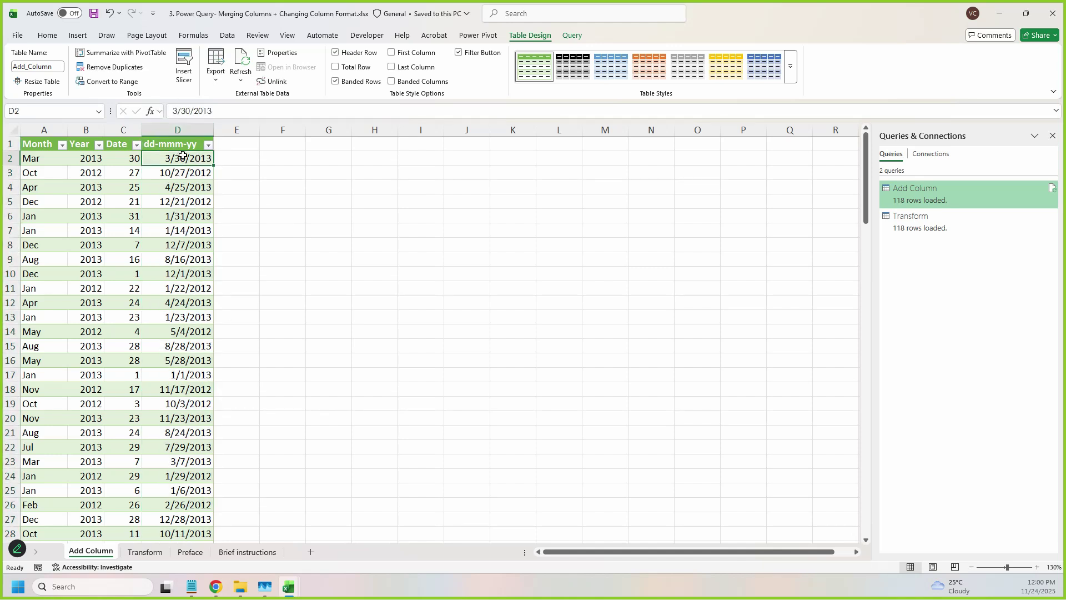
pyautogui.click(178, 129)
# Select all dates in the Add Column sheet's dd-mmm-yy column and open the Custom number format category for them
pyautogui.click(189, 162)
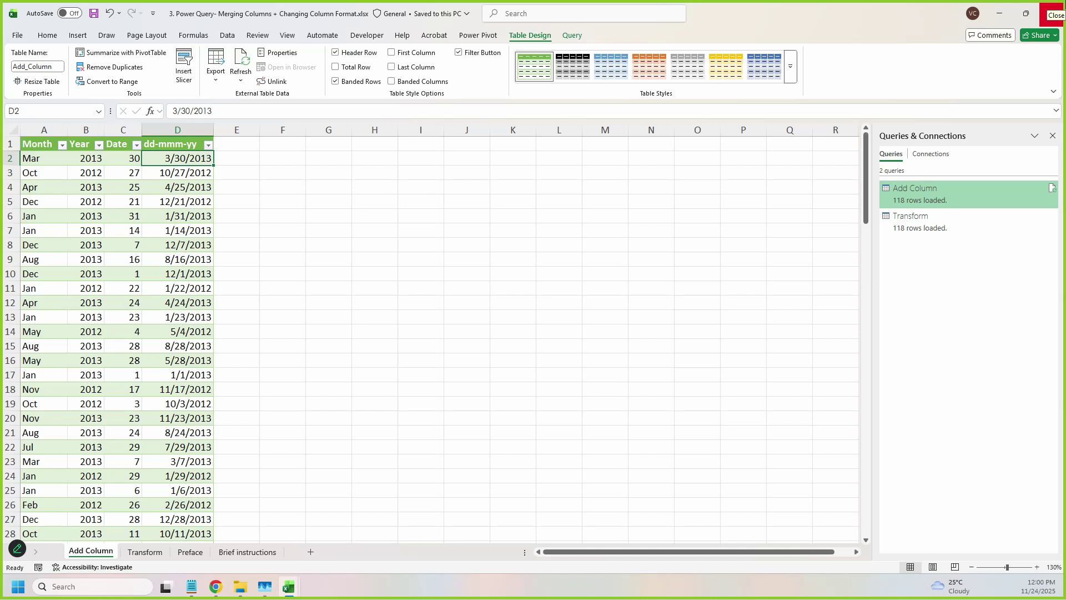
pyautogui.hotkey('ctrl', 'shift', 'Down')
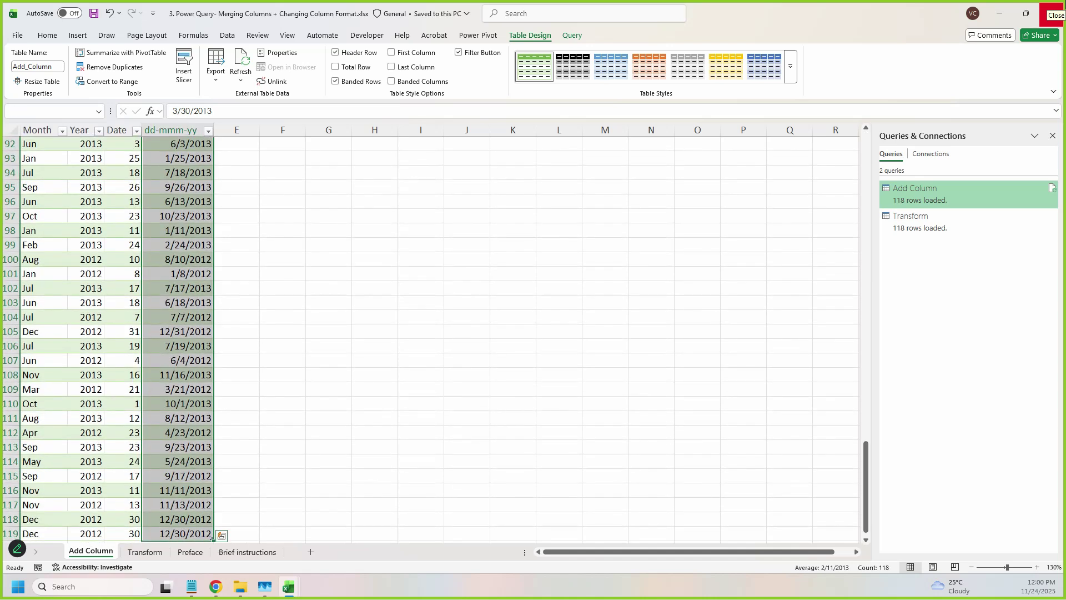
pyautogui.scroll(-3, 287, 288)
pyautogui.scroll(-3, 175, 325)
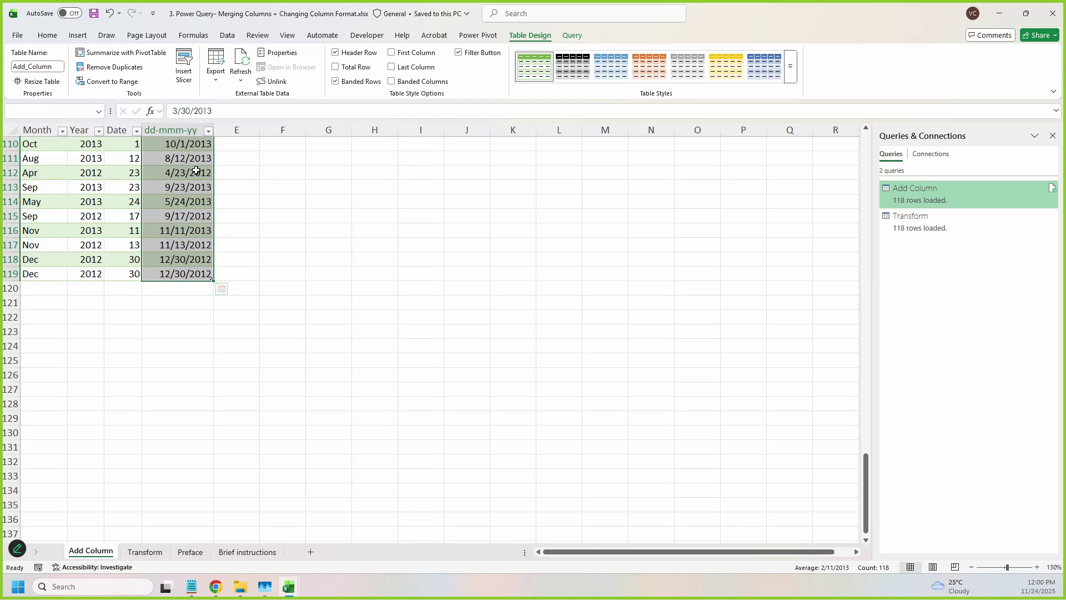
pyautogui.click(47, 35)
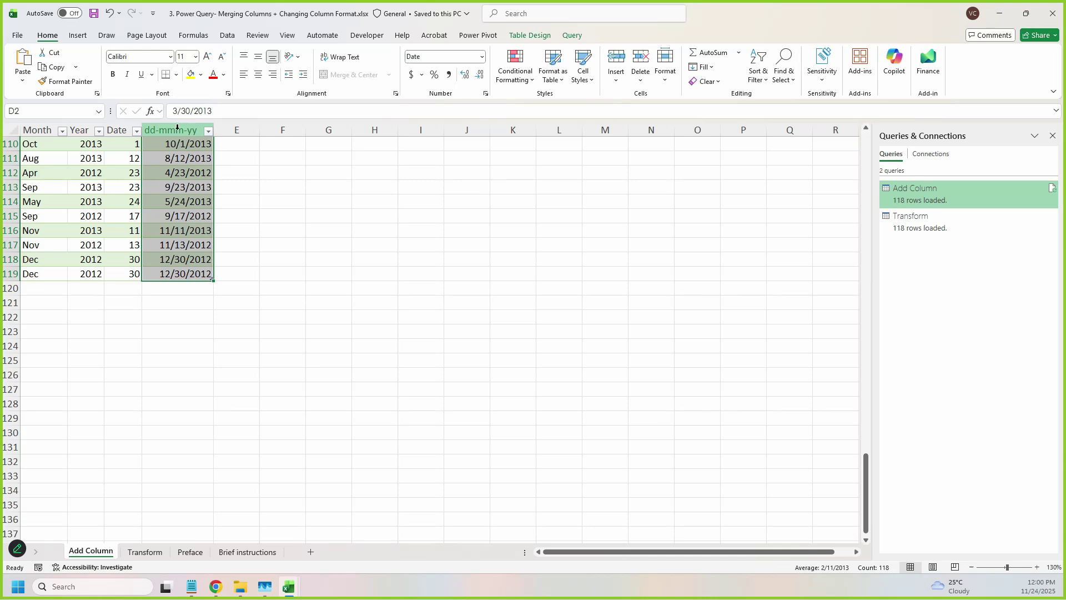
pyautogui.rightClick(177, 129)
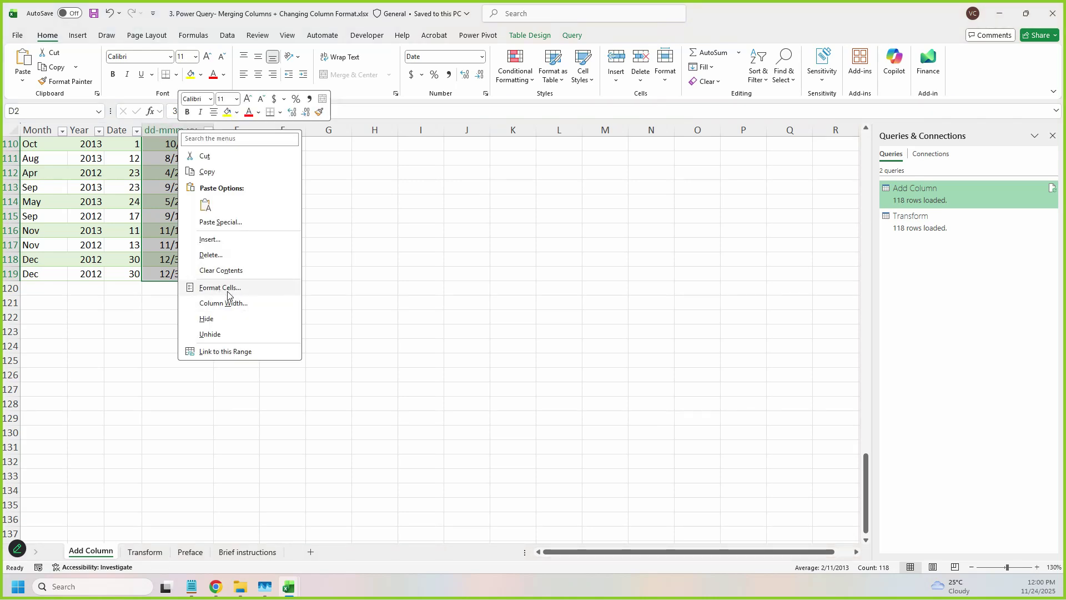
pyautogui.click(172, 16)
pyautogui.click(50, 34)
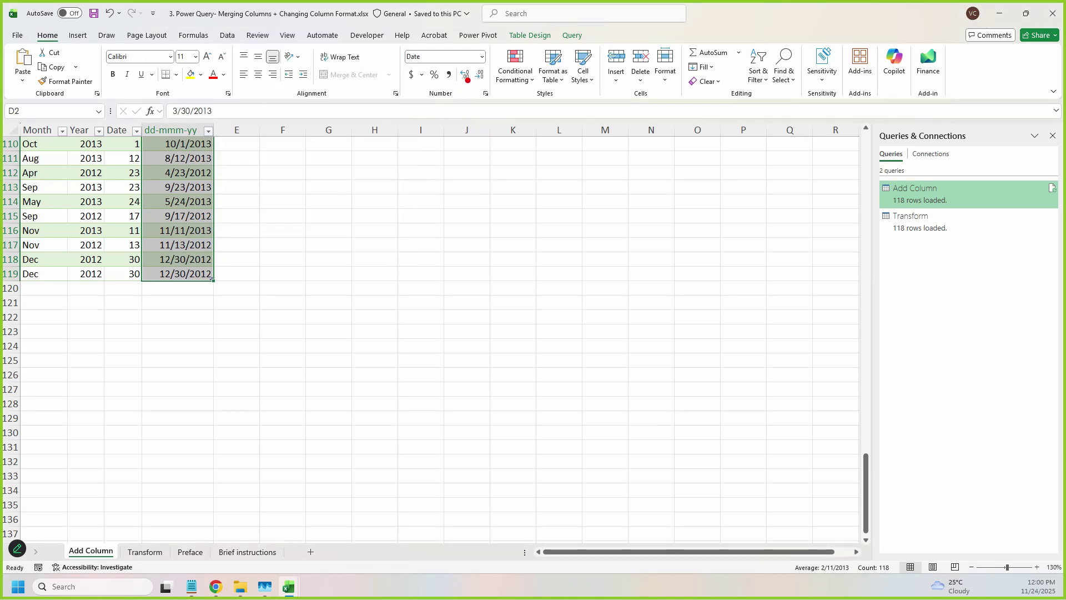
pyautogui.click(485, 94)
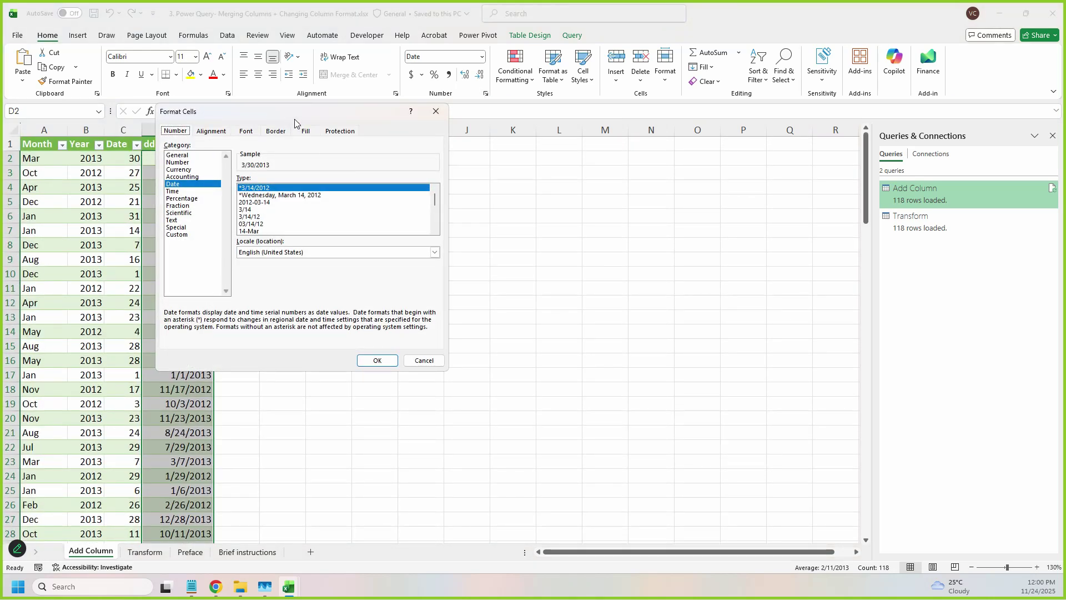
pyautogui.moveTo(297, 113); pyautogui.dragTo(402, 112)
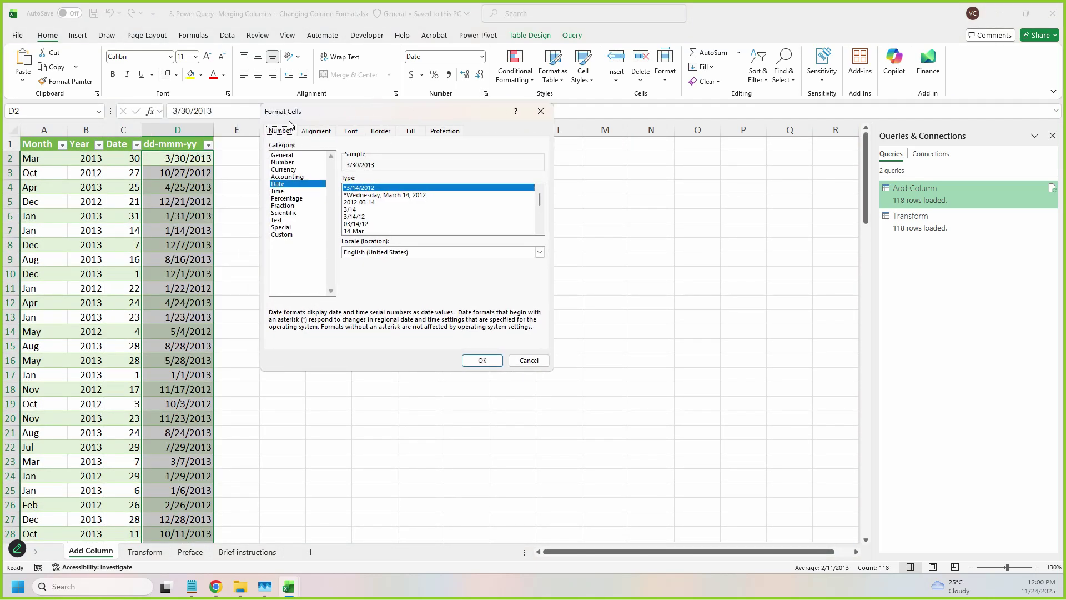
pyautogui.click(286, 235)
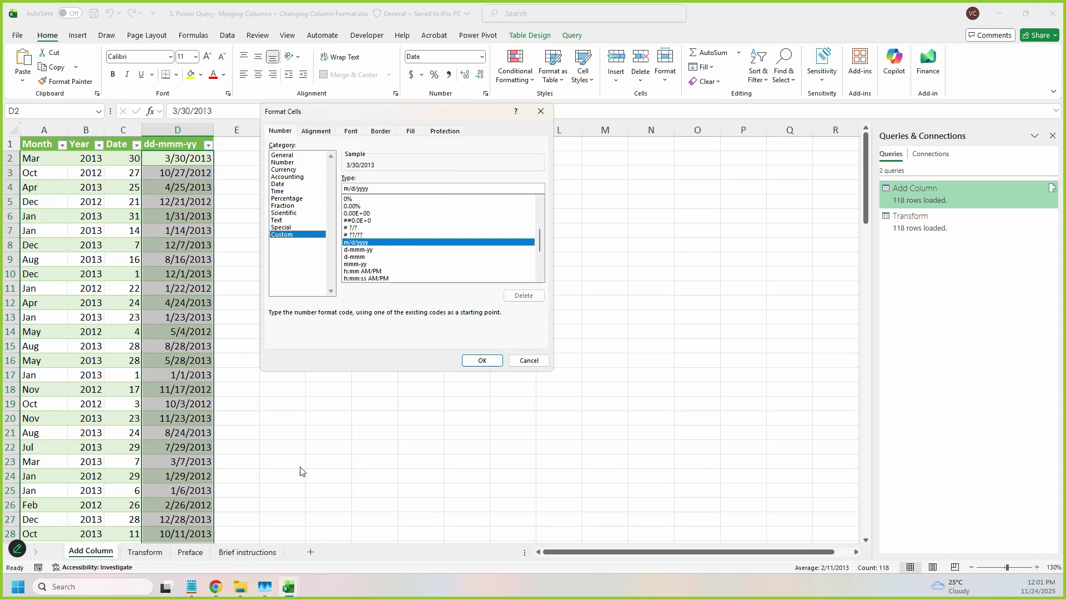
# Switch to notes.txt in Notepad and review the data type, data format and data value lines and the dd-mmm-yy format code
pyautogui.click(192, 587)
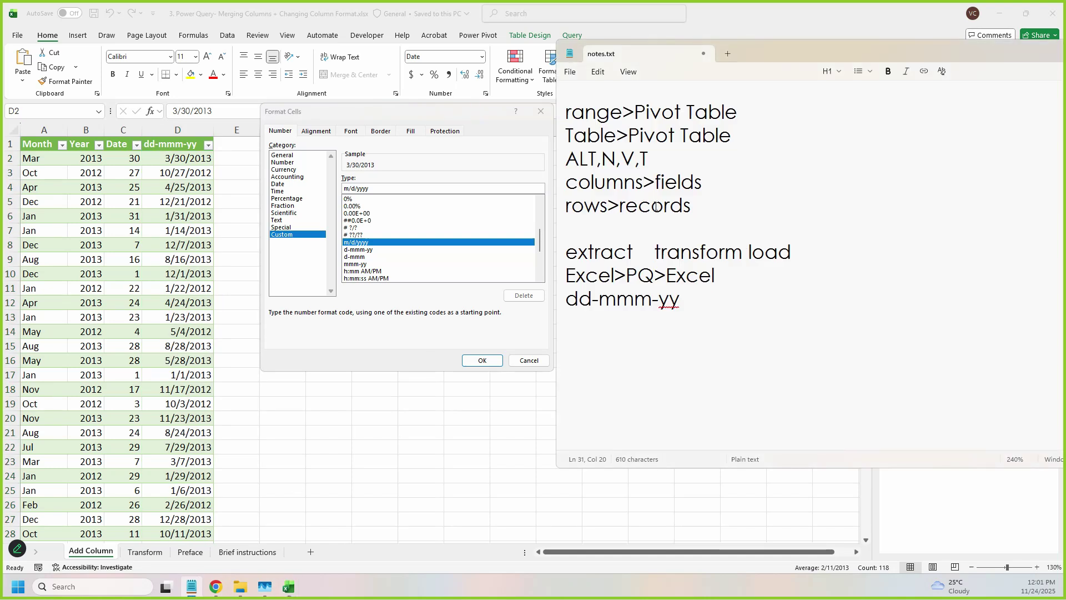
pyautogui.scroll(3, 708, 140)
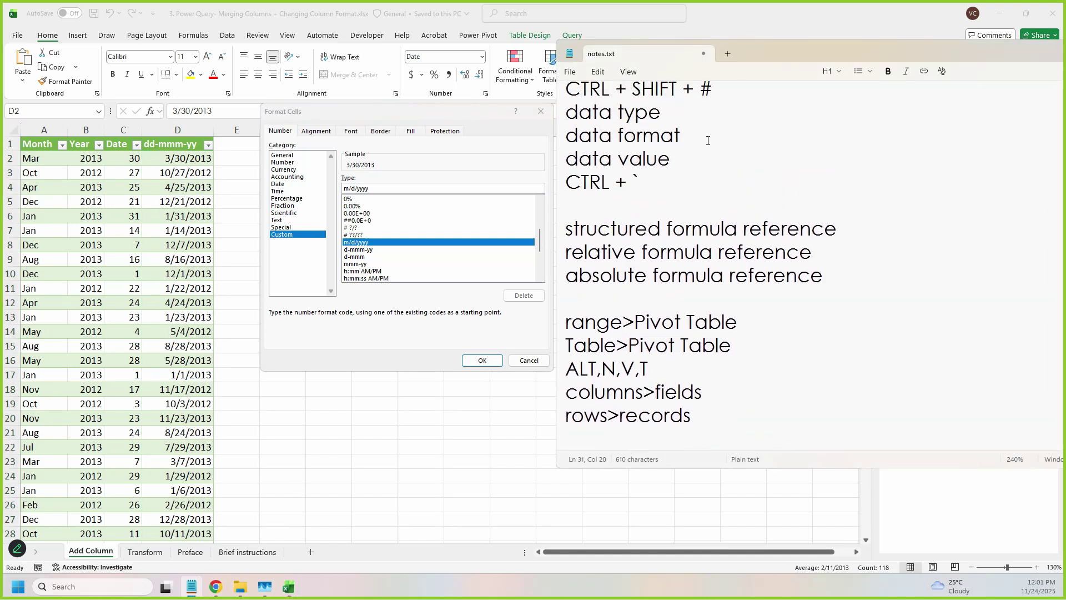
pyautogui.moveTo(683, 170); pyautogui.dragTo(557, 117)
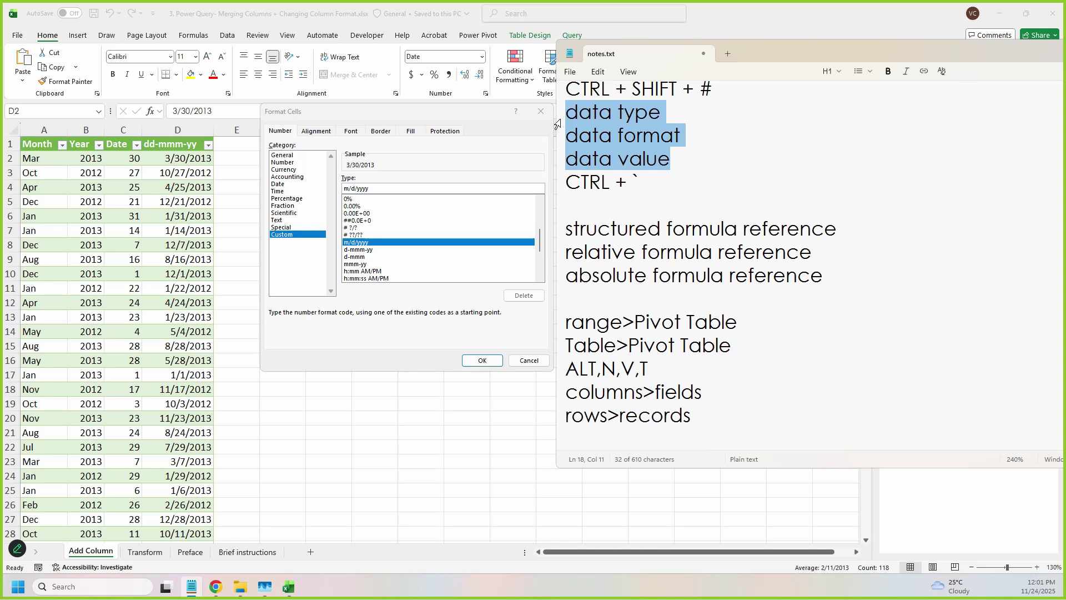
pyautogui.click(660, 135)
pyautogui.click(664, 121)
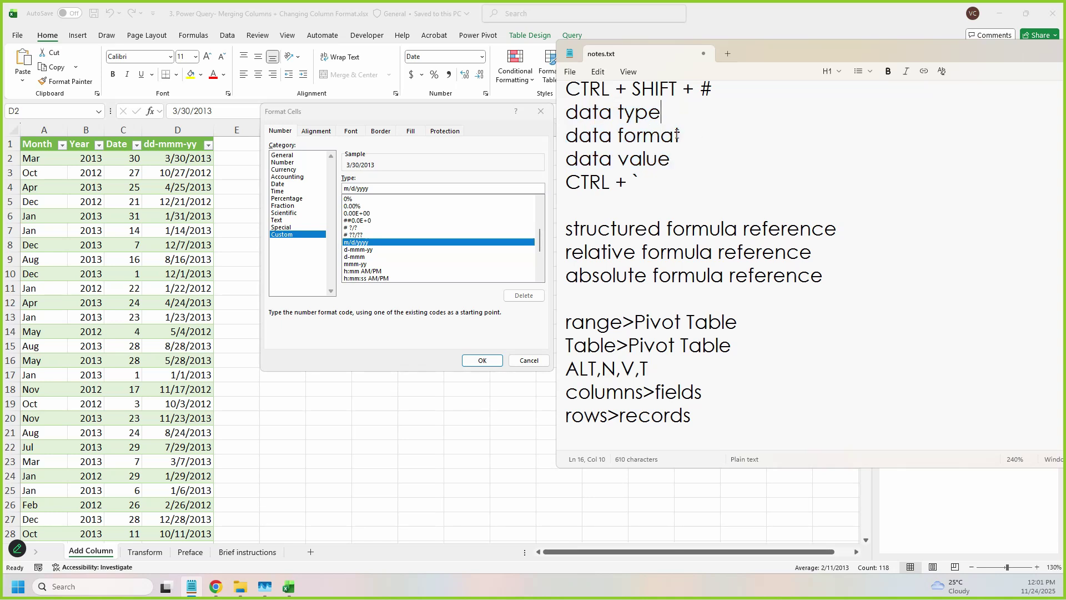
pyautogui.moveTo(683, 134); pyautogui.dragTo(530, 136)
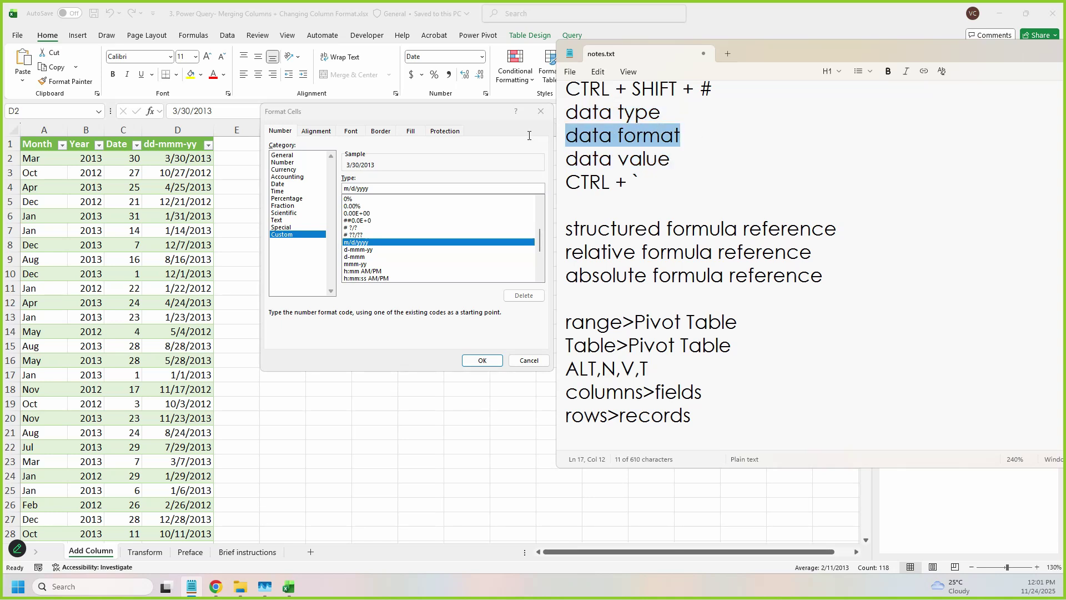
pyautogui.scroll(-4, 698, 211)
pyautogui.click(700, 232)
pyautogui.moveTo(699, 232); pyautogui.dragTo(552, 227)
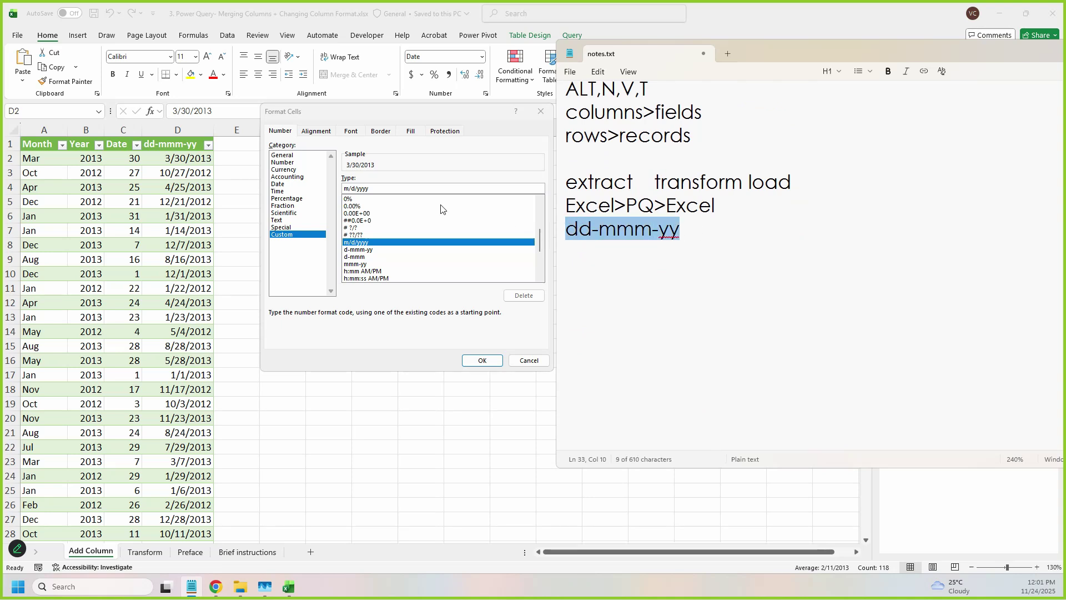
# Return to Excel's Format Cells dialog and apply the custom number format dd-mmm-yy to the selected dates on the Add Column sheet
pyautogui.click(392, 189)
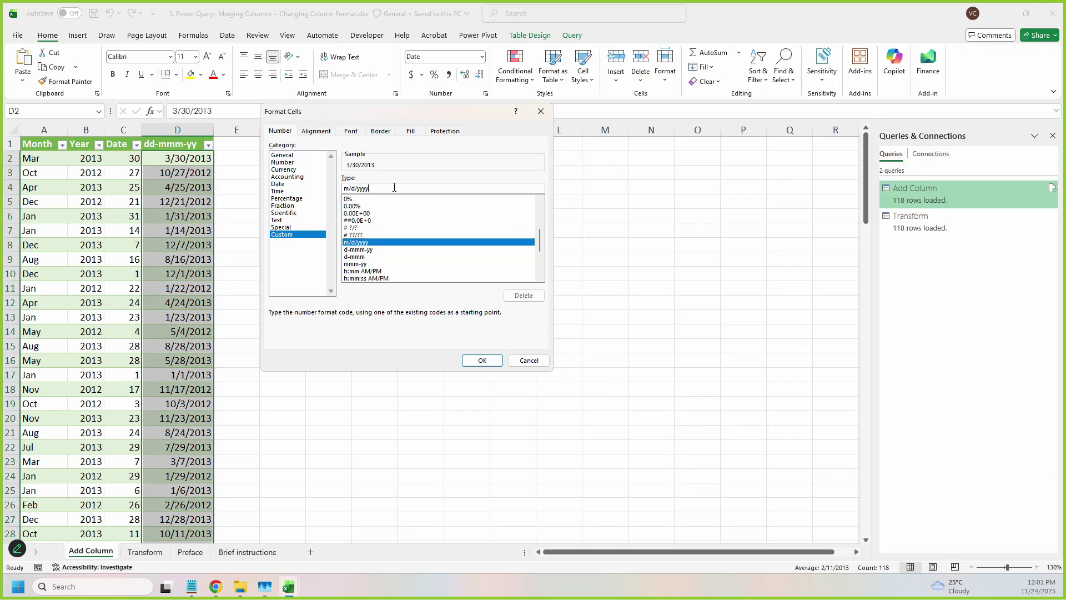
pyautogui.press('BackSpace')
pyautogui.press('BackSpace')
pyautogui.press('BackSpace')
pyautogui.press('BackSpace')
pyautogui.press('BackSpace')
pyautogui.press('BackSpace')
pyautogui.press('BackSpace')
pyautogui.press('BackSpace')
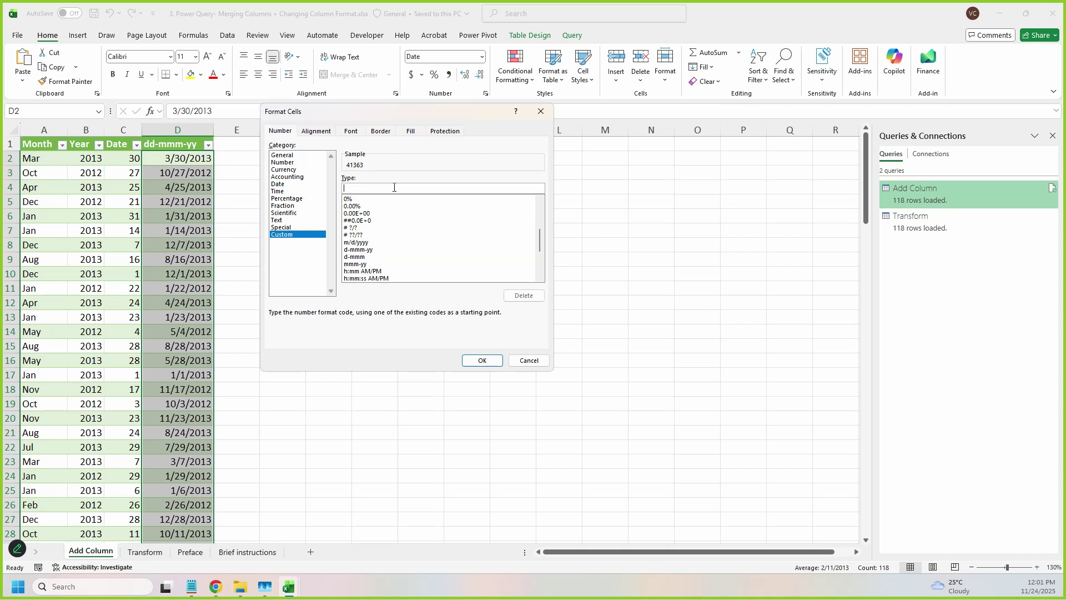
pyautogui.write('dd-mmm-yy')
pyautogui.moveTo(334, 146); pyautogui.dragTo(411, 184)
pyautogui.moveTo(422, 147)
pyautogui.mouseDown()
pyautogui.moveTo(428, 158)
pyautogui.moveTo(528, 73)
pyautogui.mouseUp()
pyautogui.moveTo(491, 342)
pyautogui.mouseDown()
pyautogui.moveTo(462, 346)
pyautogui.moveTo(491, 332)
pyautogui.mouseUp()
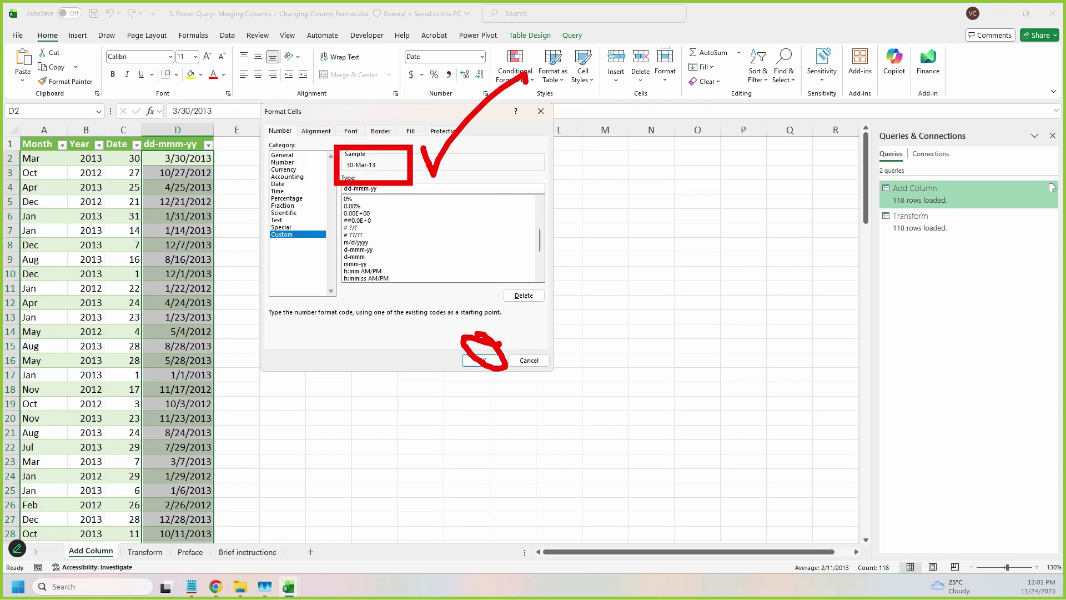
pyautogui.click(479, 358)
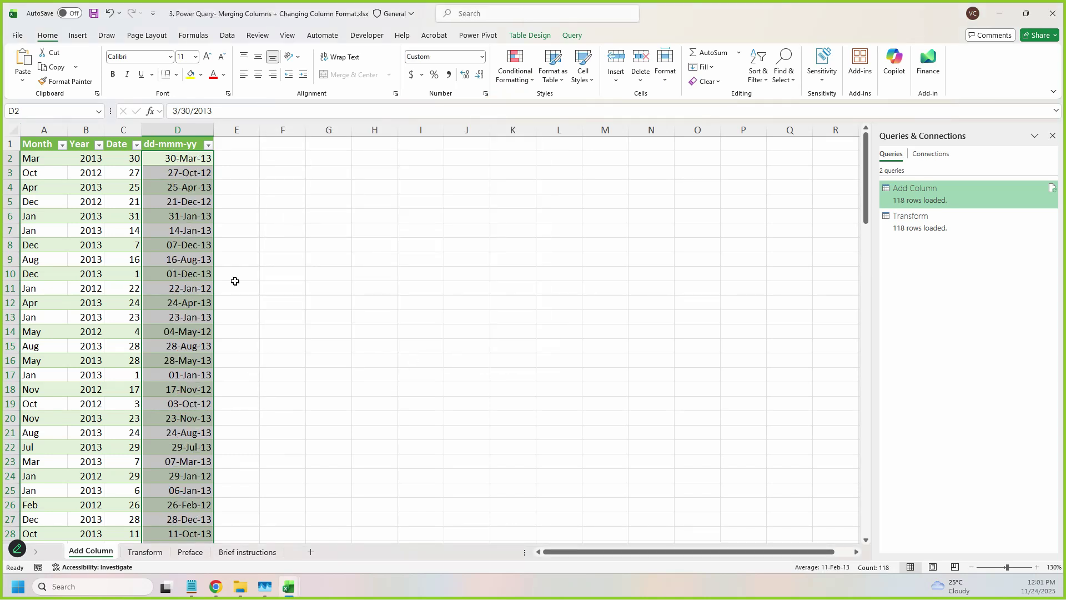
pyautogui.scroll(-2, 234, 263)
pyautogui.scroll(1, 172, 288)
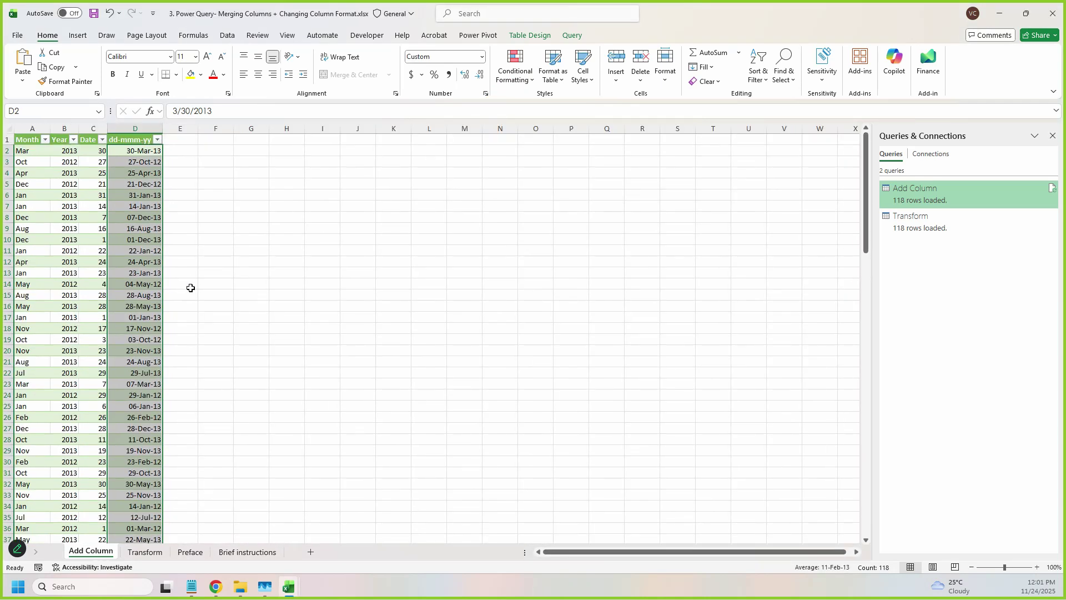
# Select all dates in the Transform sheet's dd-mmm-yy column and open the Custom number format category for them
pyautogui.click(145, 552)
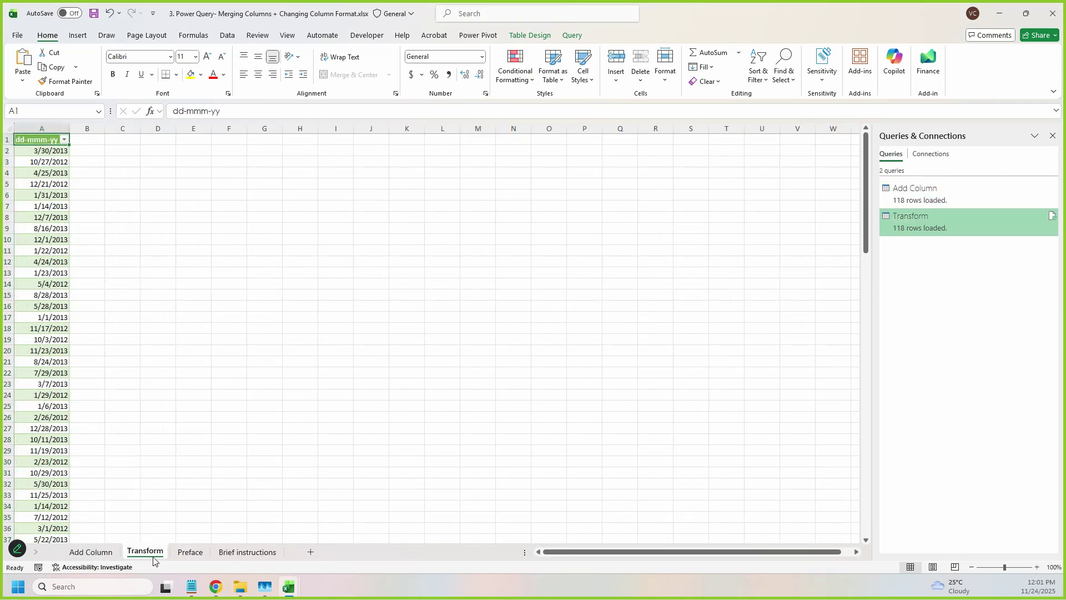
pyautogui.keyDown('ctrl'); pyautogui.scroll(2, 174, 310); pyautogui.keyUp('ctrl')
pyautogui.click(60, 165)
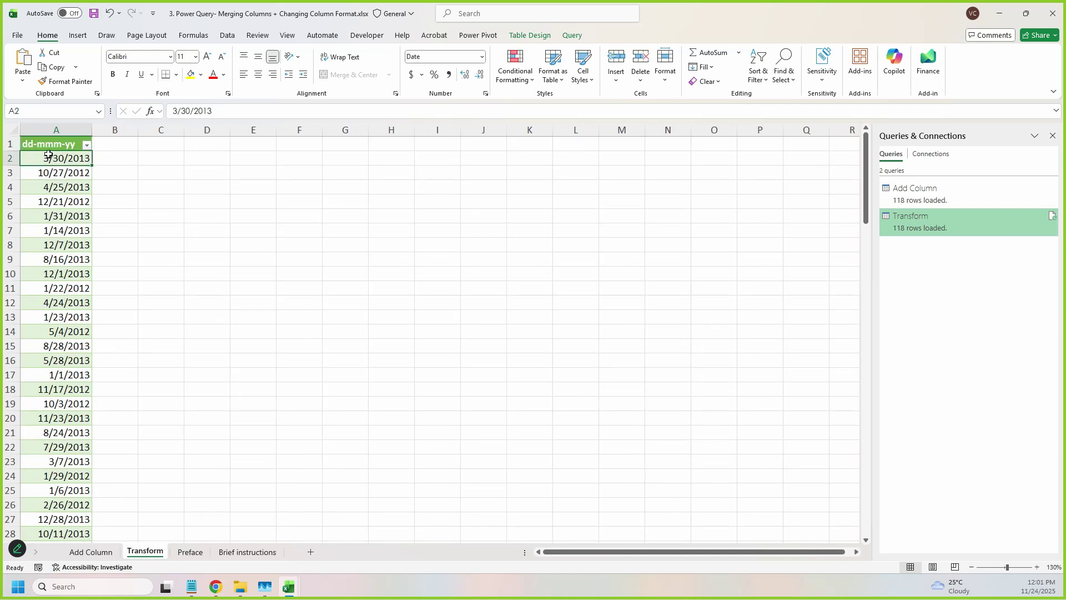
pyautogui.hotkey('ctrl', 'shift', 'Down')
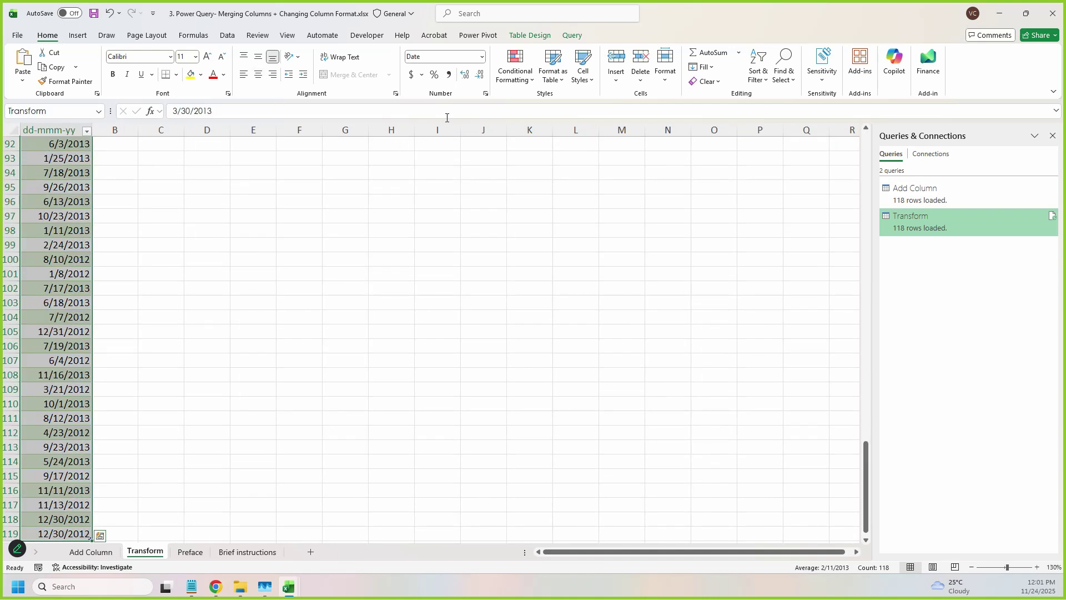
pyautogui.click(485, 94)
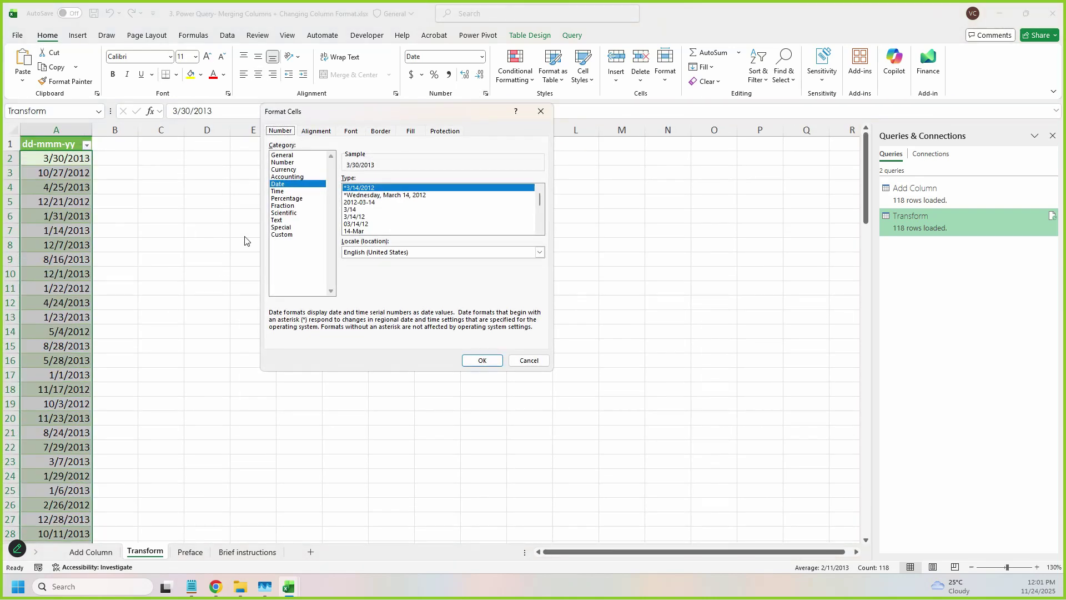
pyautogui.click(293, 230)
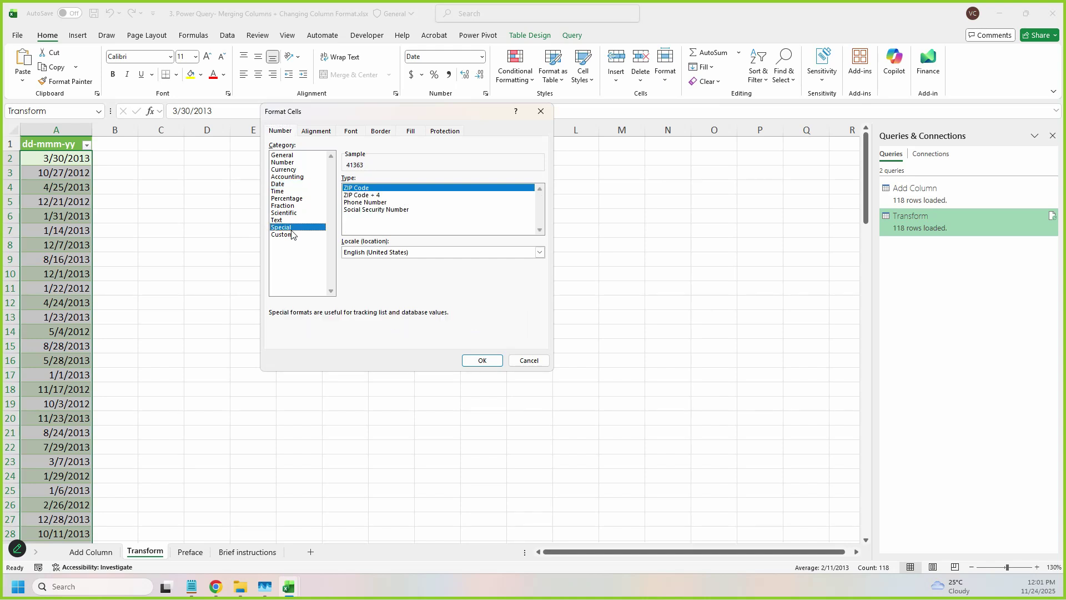
pyautogui.click(291, 235)
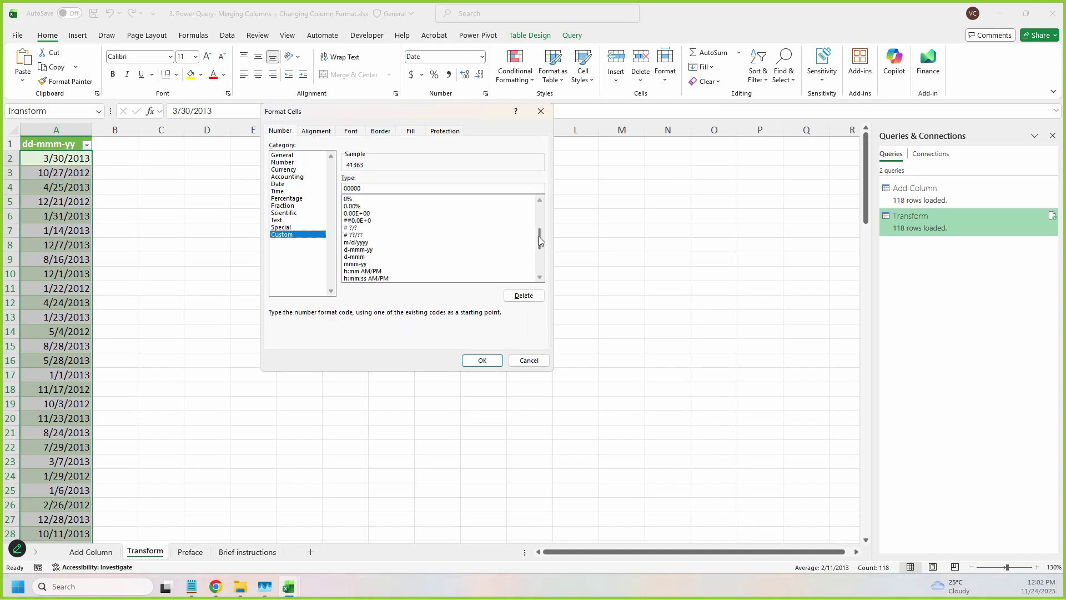
# Apply the existing custom number format dd-mmm-yy to the selected dates on the Transform sheet
pyautogui.moveTo(540, 236); pyautogui.dragTo(537, 280)
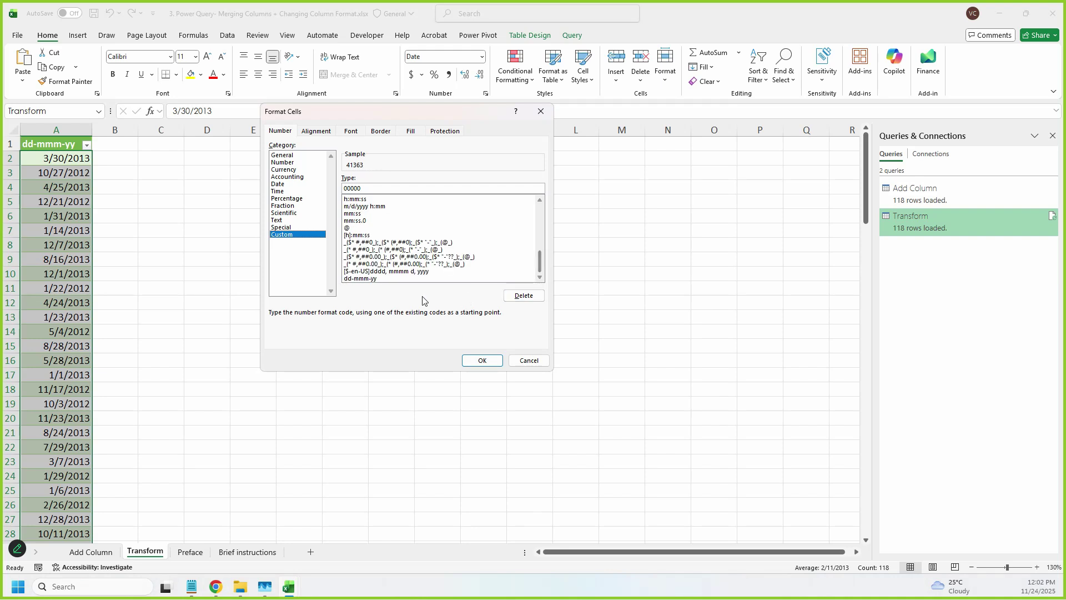
pyautogui.moveTo(331, 270); pyautogui.dragTo(456, 292)
pyautogui.moveTo(163, 2)
pyautogui.mouseDown()
pyautogui.moveTo(229, 19)
pyautogui.moveTo(524, 37)
pyautogui.mouseUp()
pyautogui.press('Escape')
pyautogui.click(371, 279)
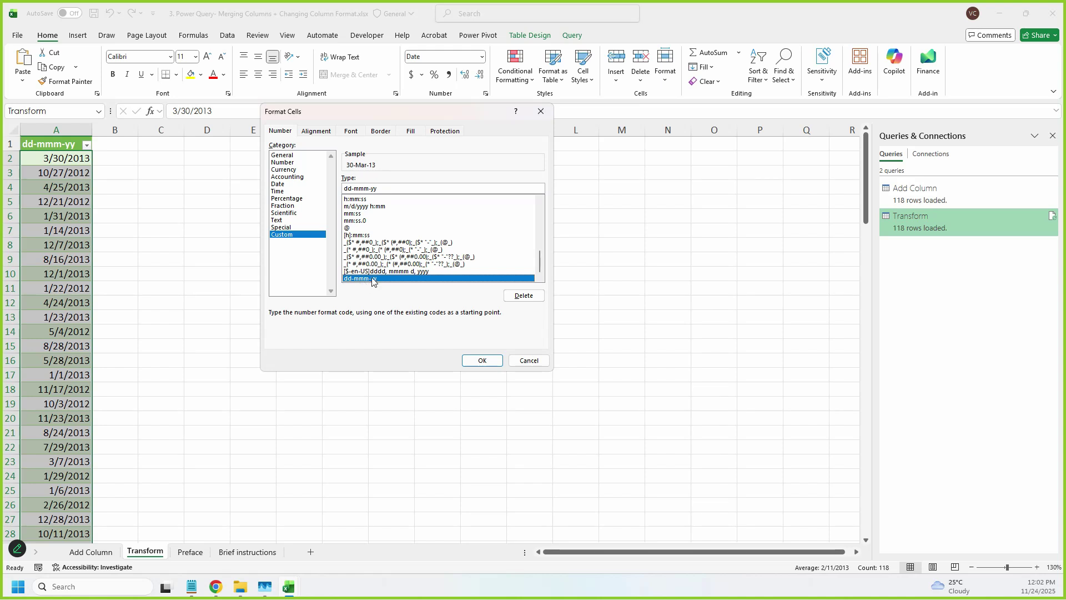
pyautogui.press('Return')
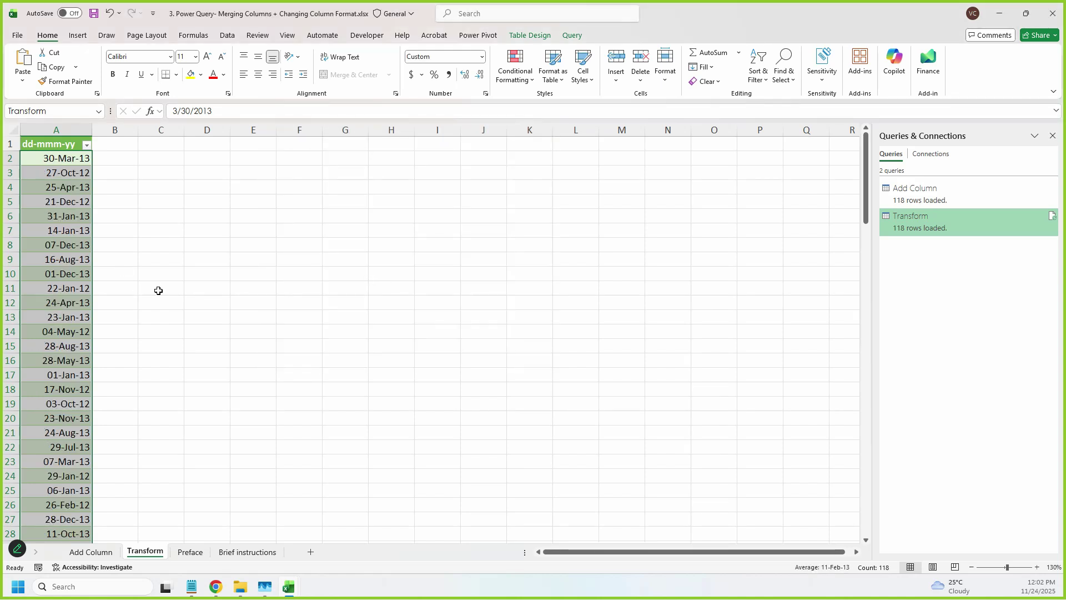
# Save the workbook and deselect the date column by selecting an empty cell beside the table
pyautogui.hotkey('ctrl', 's')
pyautogui.click(212, 232)
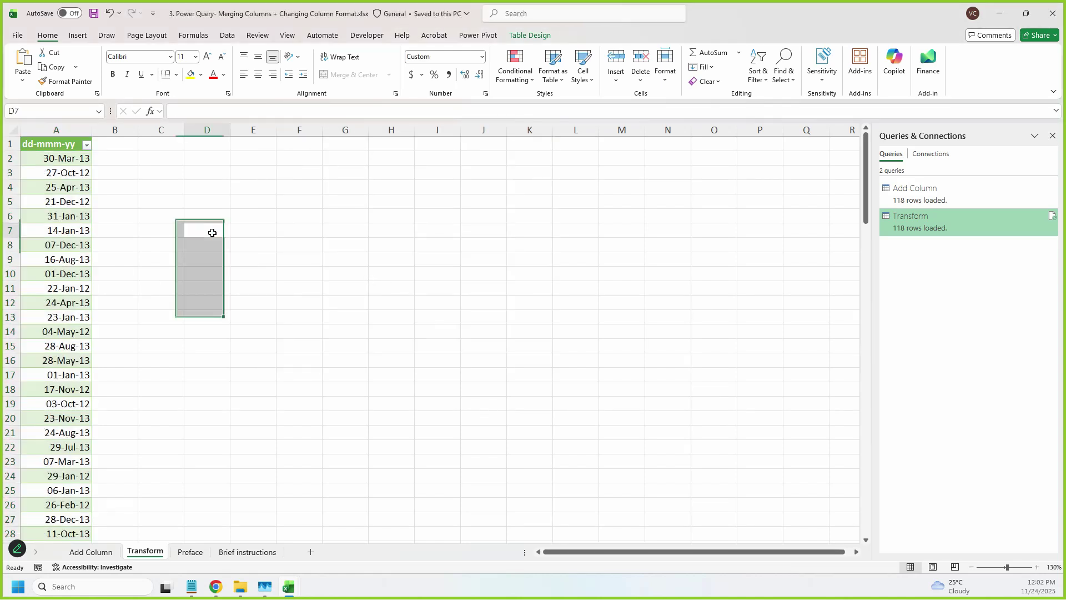
pyautogui.scroll(-4, 216, 233)
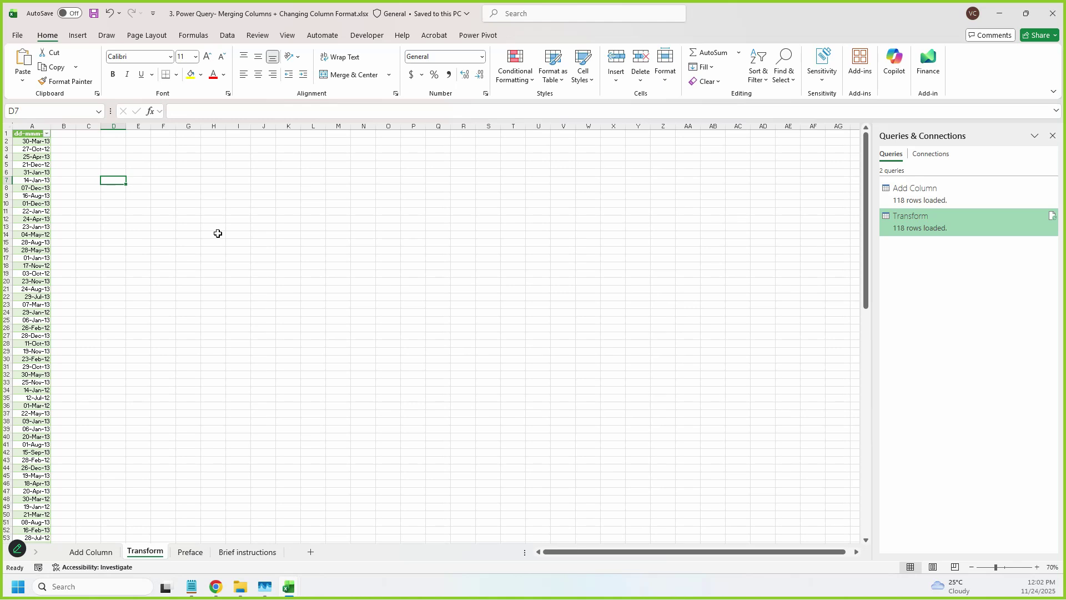
pyautogui.scroll(2, 217, 233)
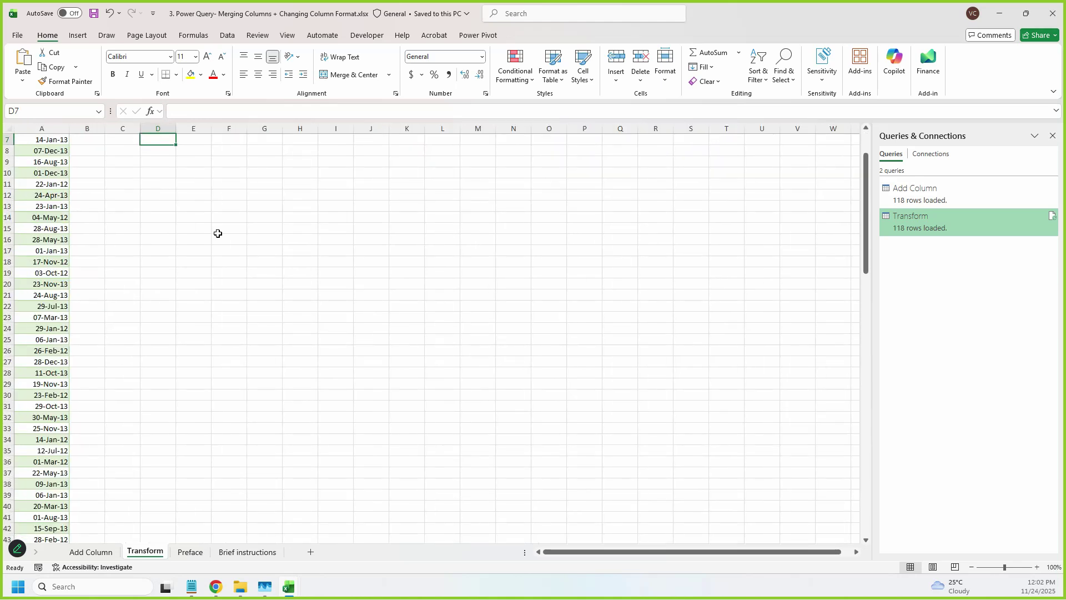